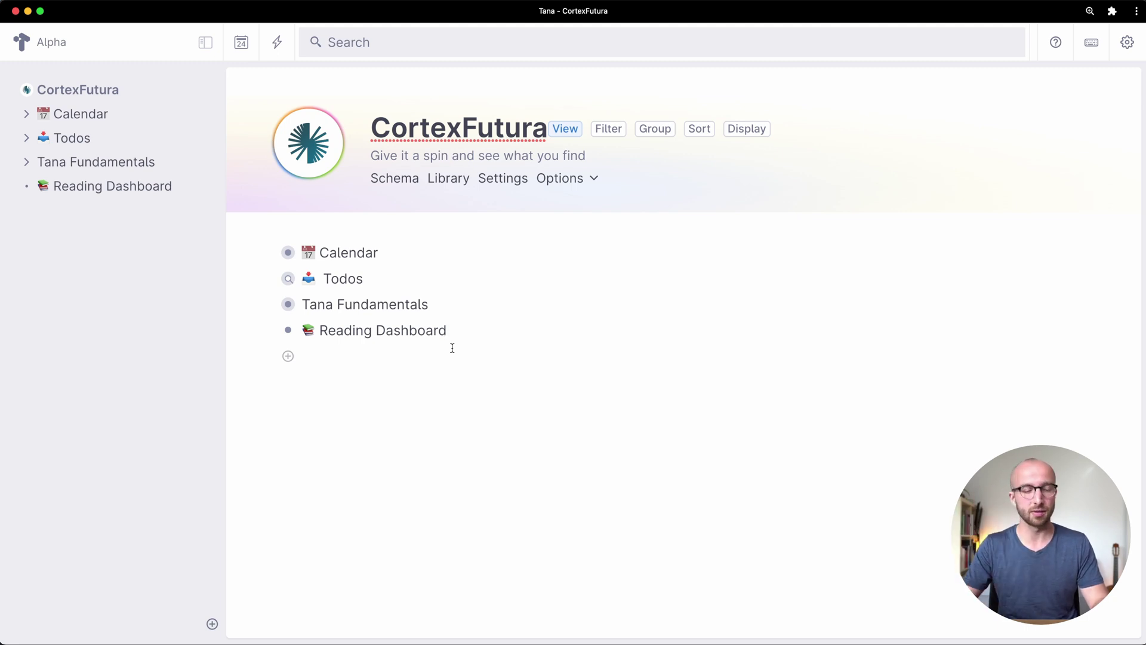
Create a node inside Reading Dashboard and turn it into a search for nodes tagged #book.
key("Return")
key("Tab")
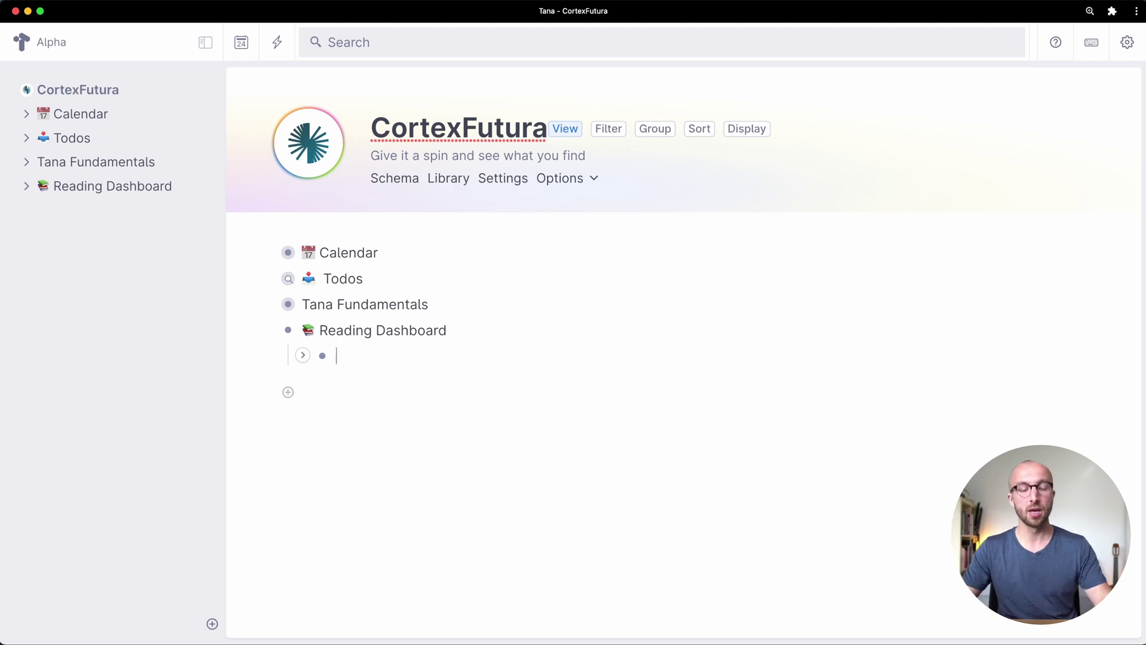
key("super+k")
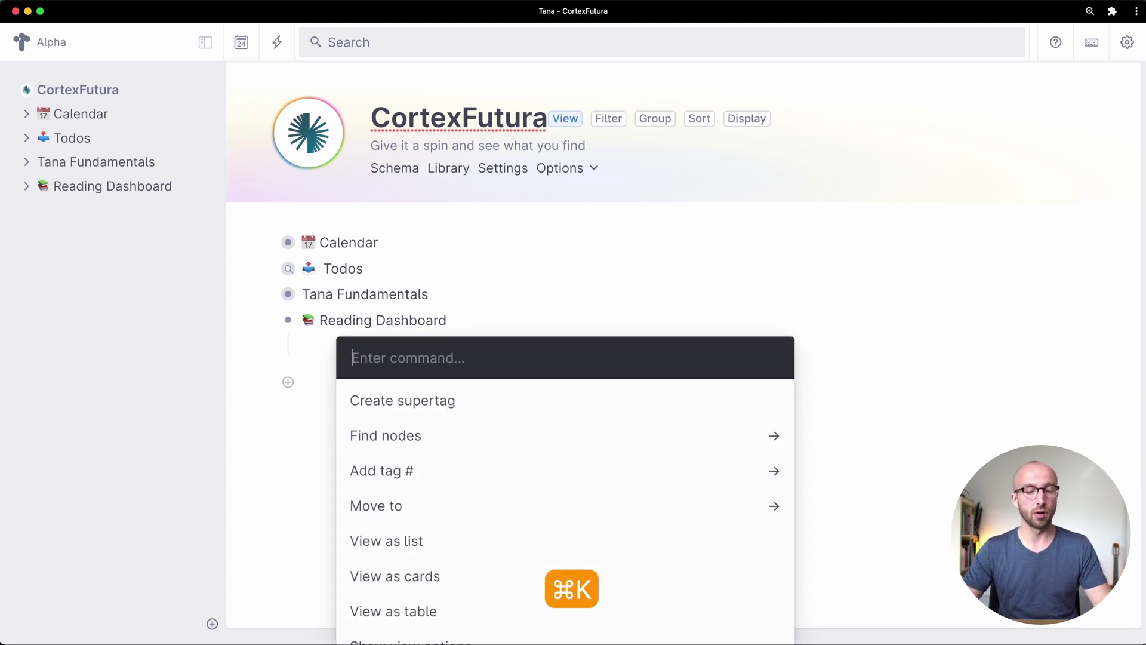
type("find")
key("Return")
key("Return")
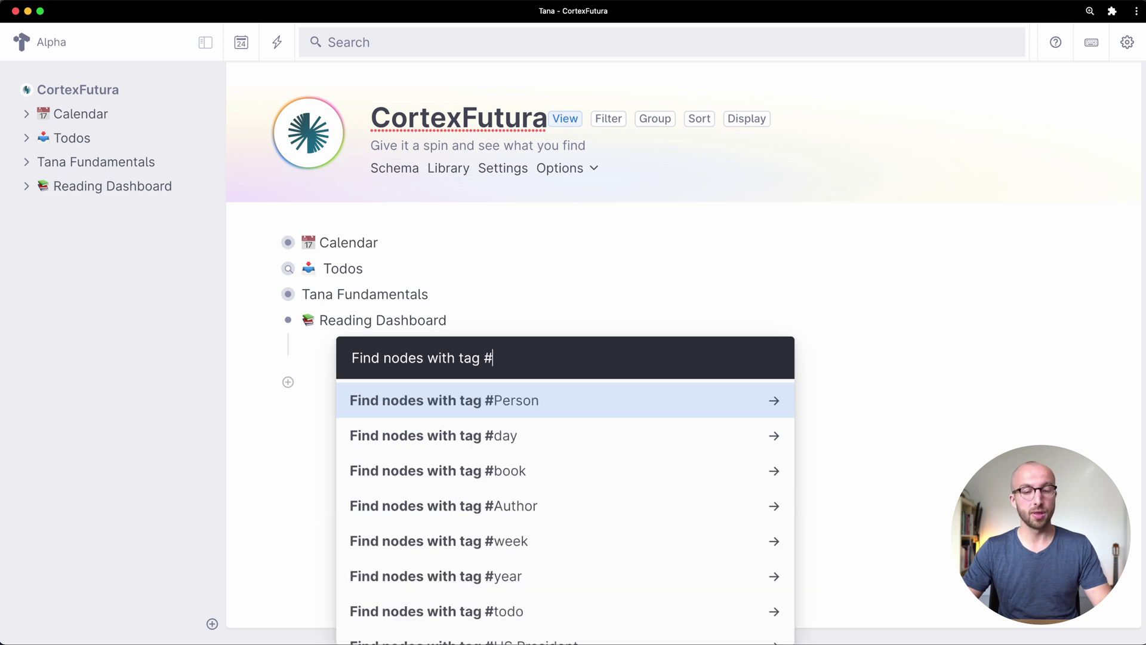
type("book")
key("Return")
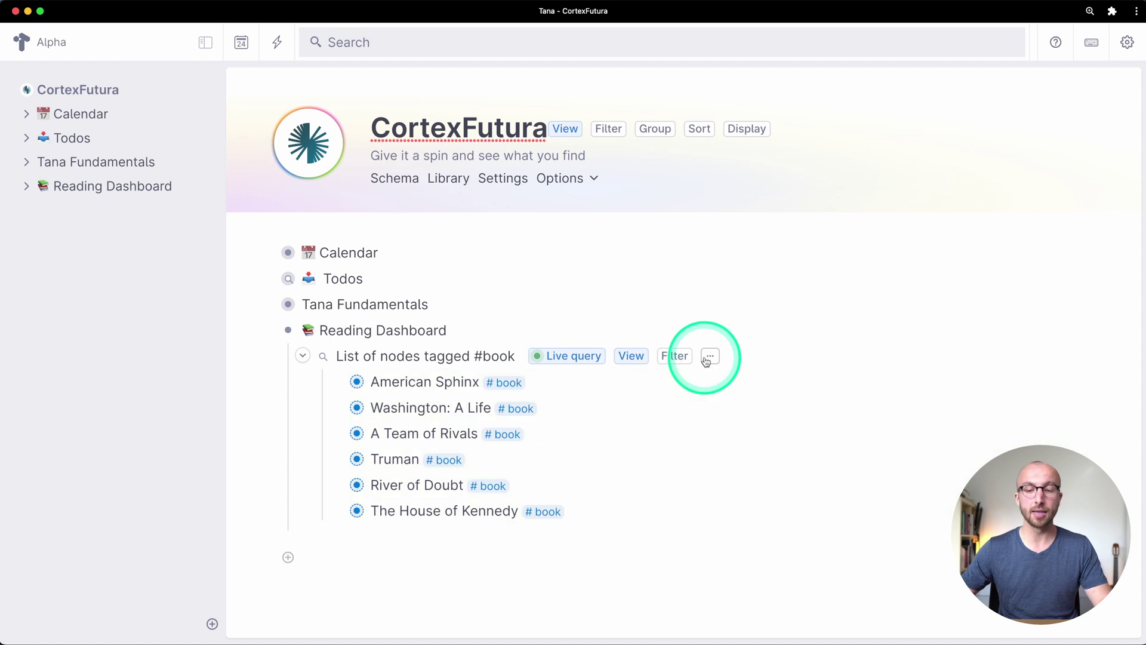
Show the #book search results as cards grouped by Reading Status.
left_click(632, 356)
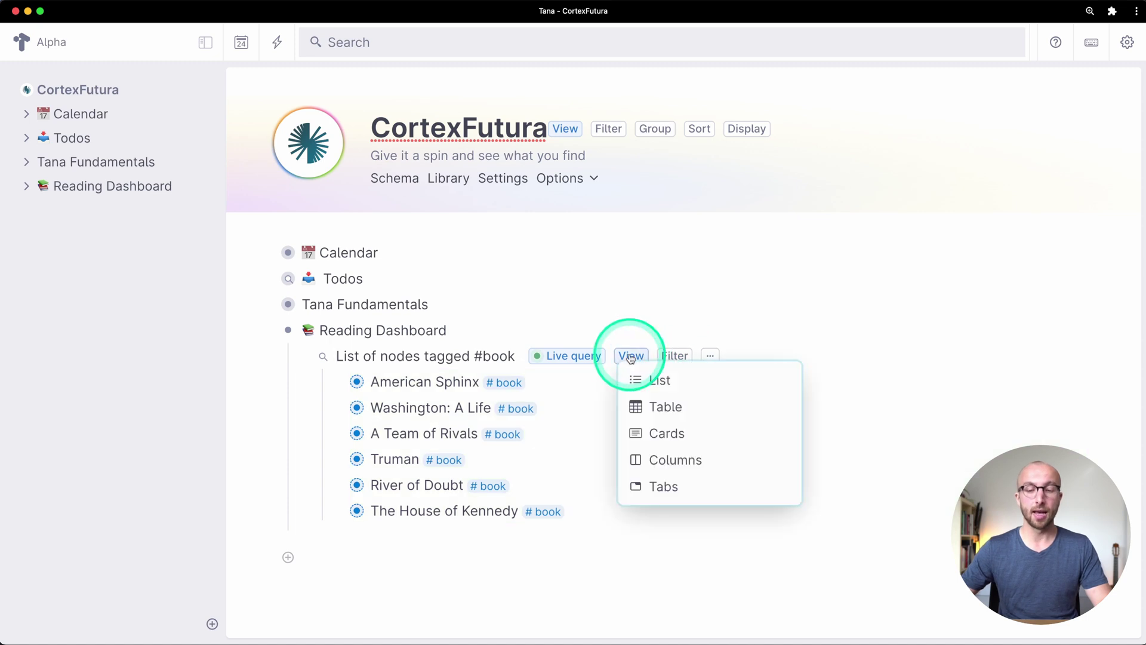
left_click(681, 426)
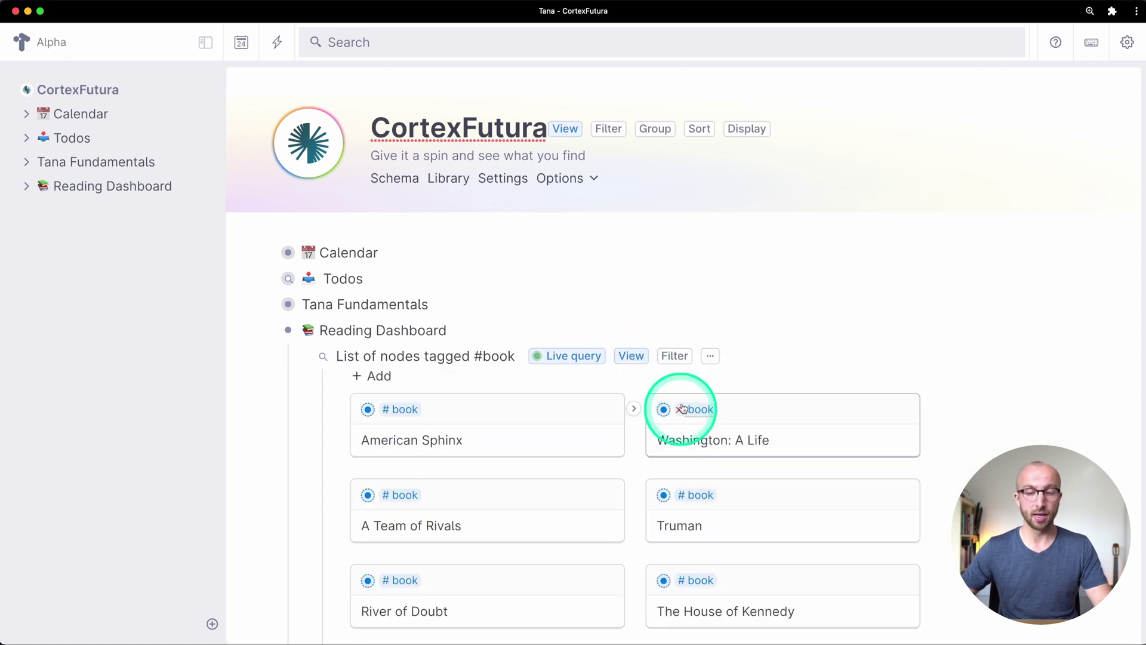
left_click(711, 359)
left_click(740, 383)
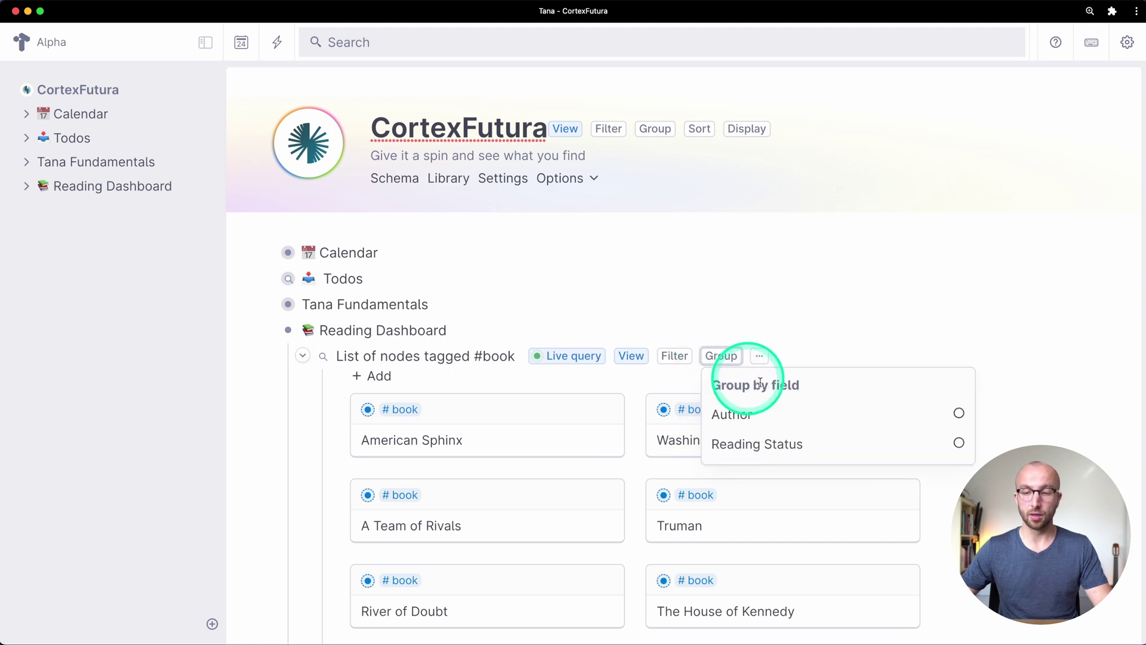
left_click(810, 449)
left_click(561, 540)
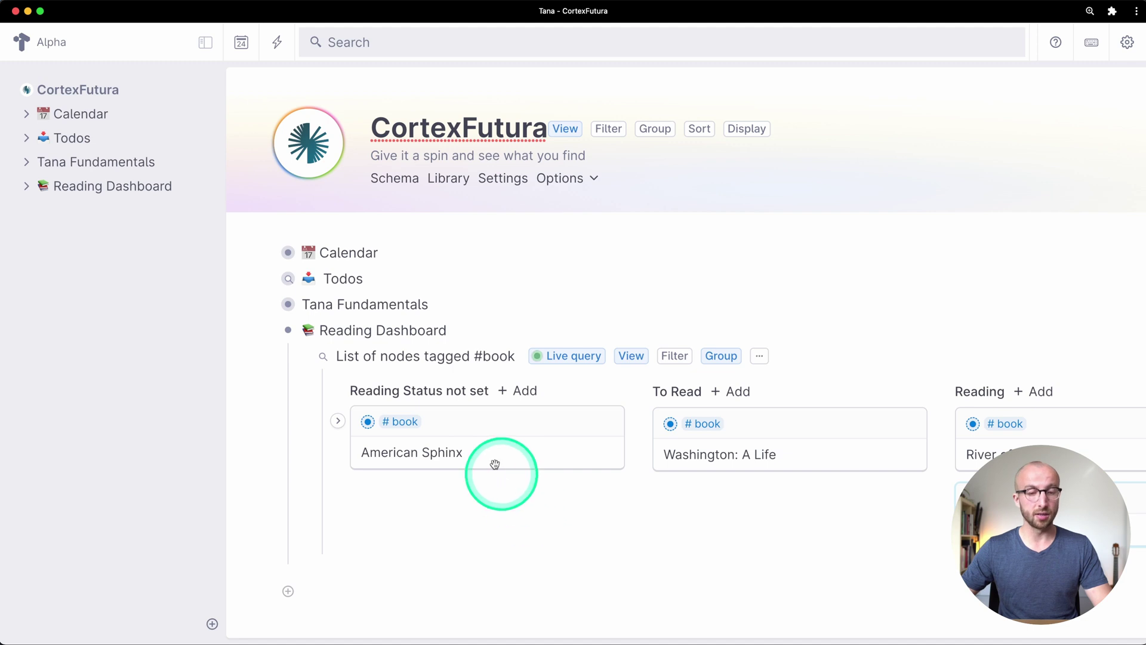
Move the American Sphinx card to the To Read column and remove the empty "Reading Status not set" column.
left_click_drag(455, 428, 766, 504)
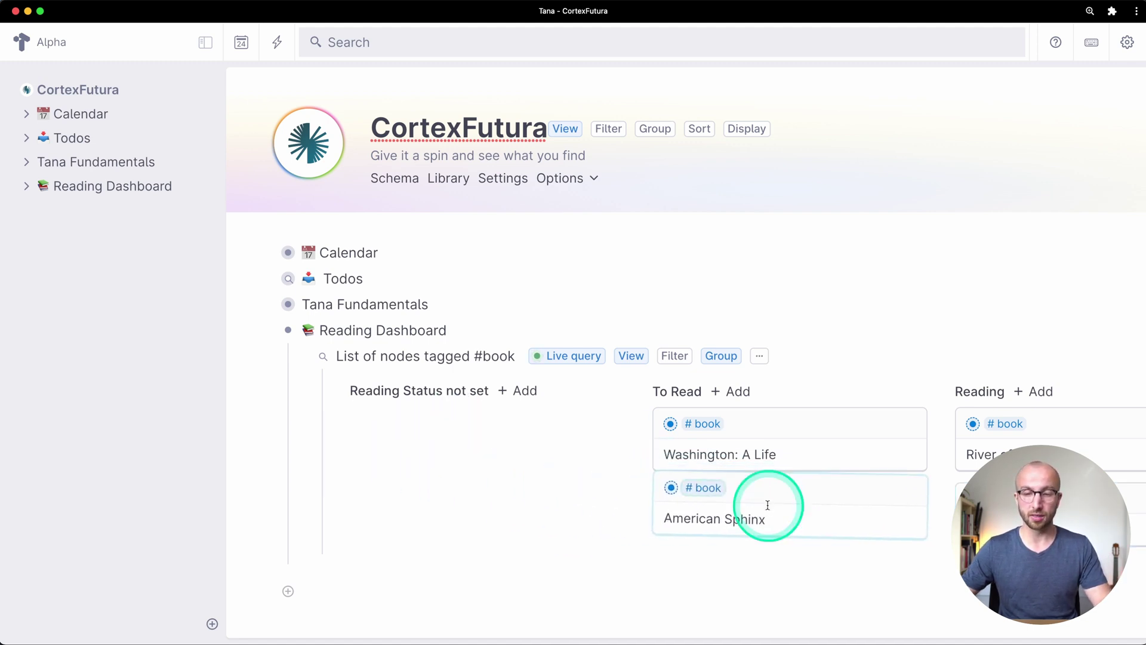
left_click(618, 391)
scroll(577, 442, "right", 3)
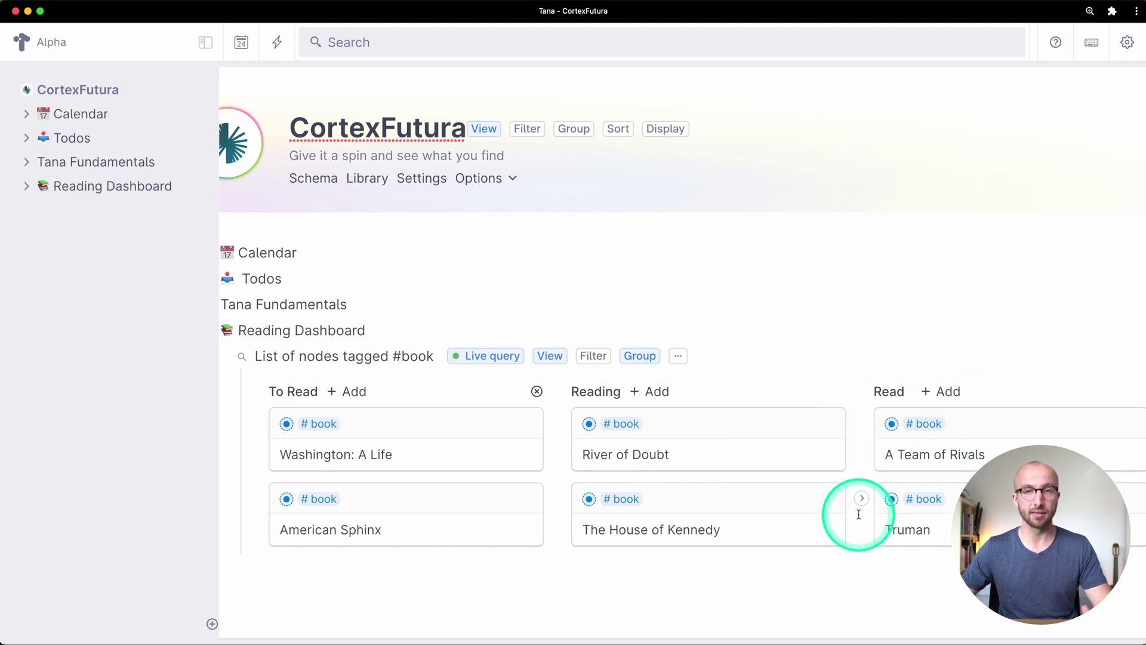
Add an empty node below the #book search in Reading Dashboard and rename the search "Reading Status".
left_click(410, 576)
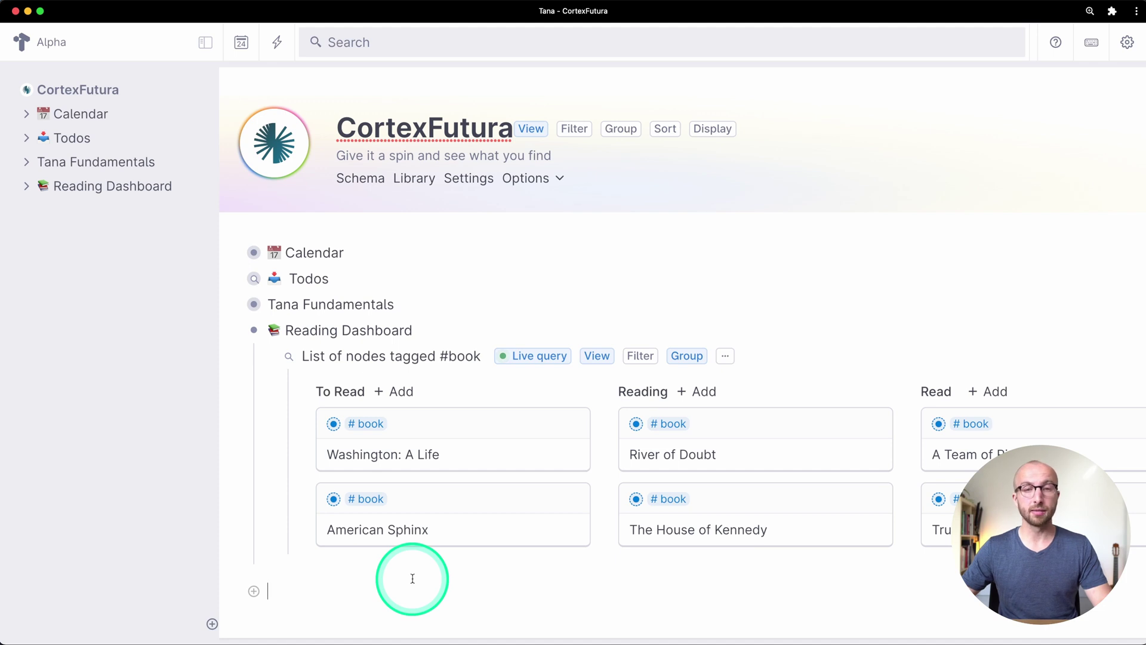
left_click(412, 578)
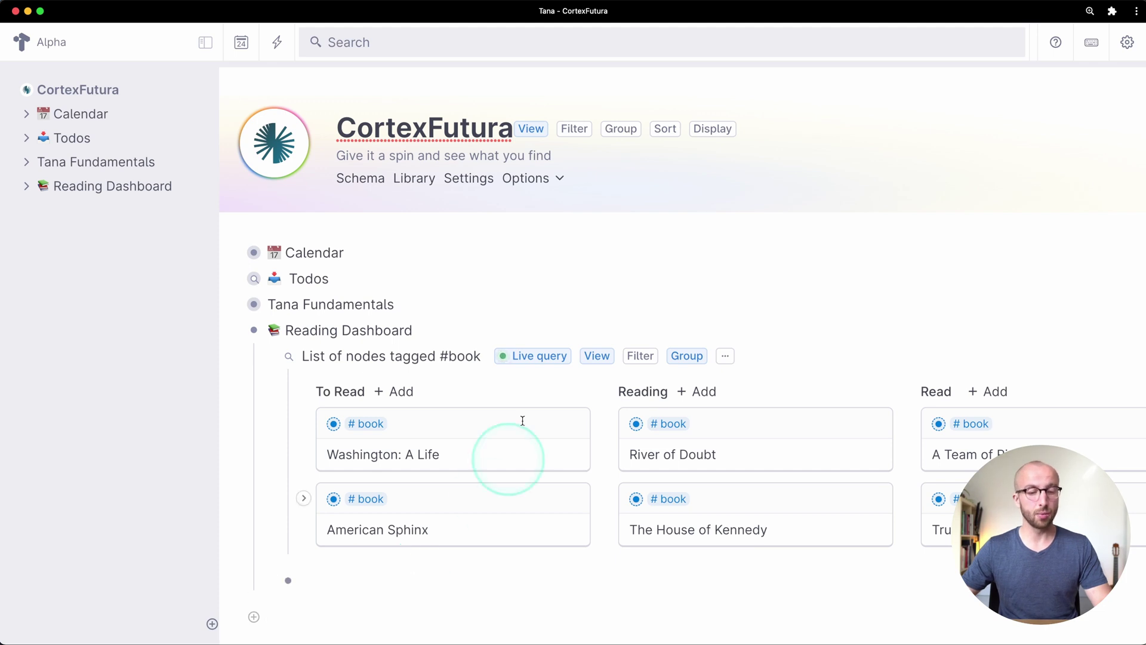
triple_click(440, 353)
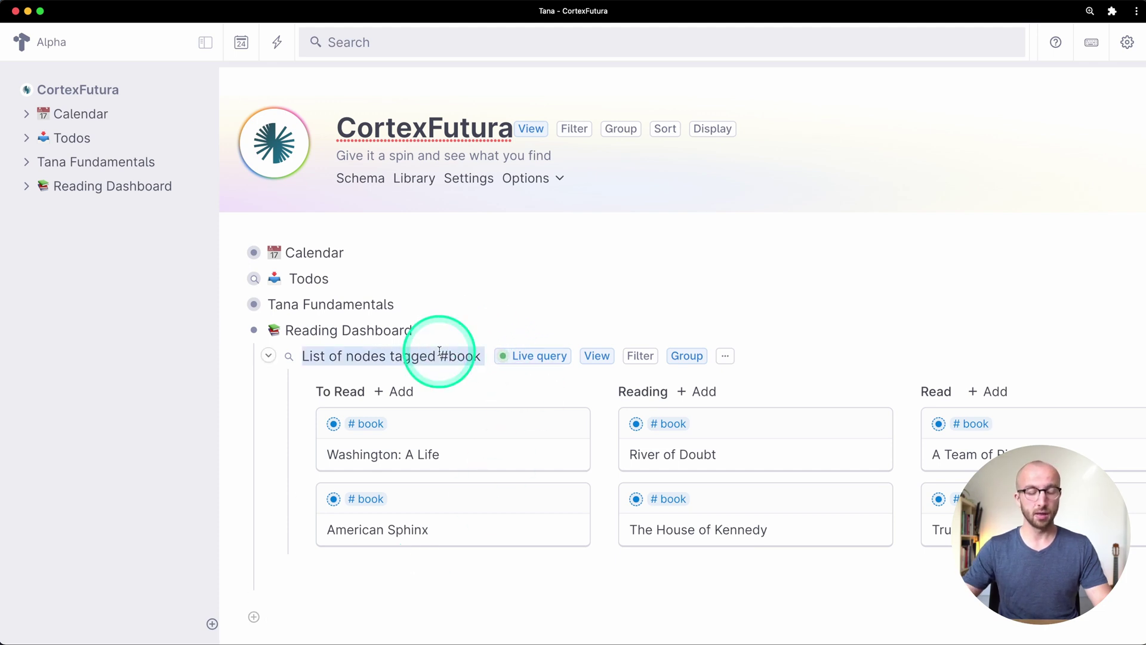
type("Readi")
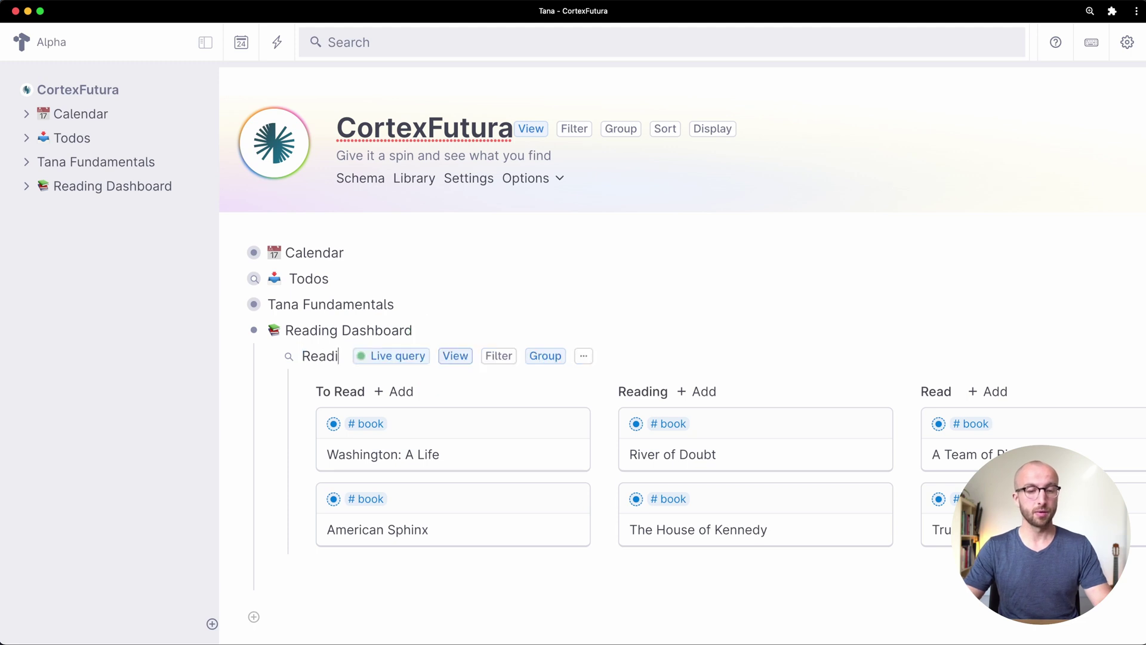
type("ng Status")
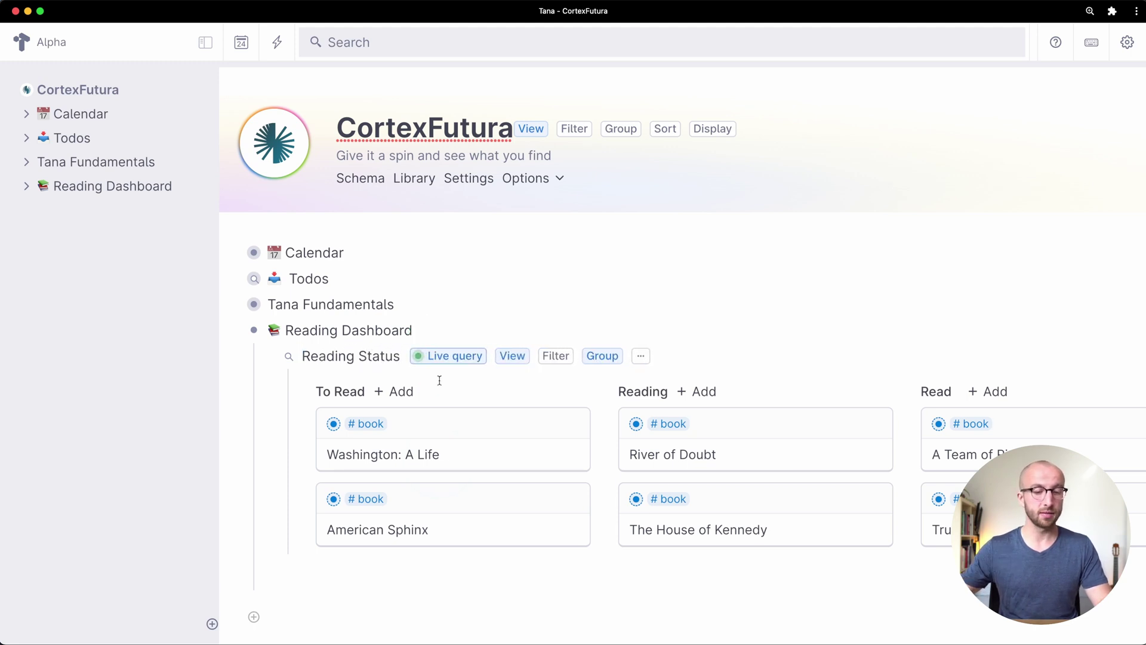
Turn the empty node below Reading Status into a second search for nodes tagged #book.
left_click(357, 572)
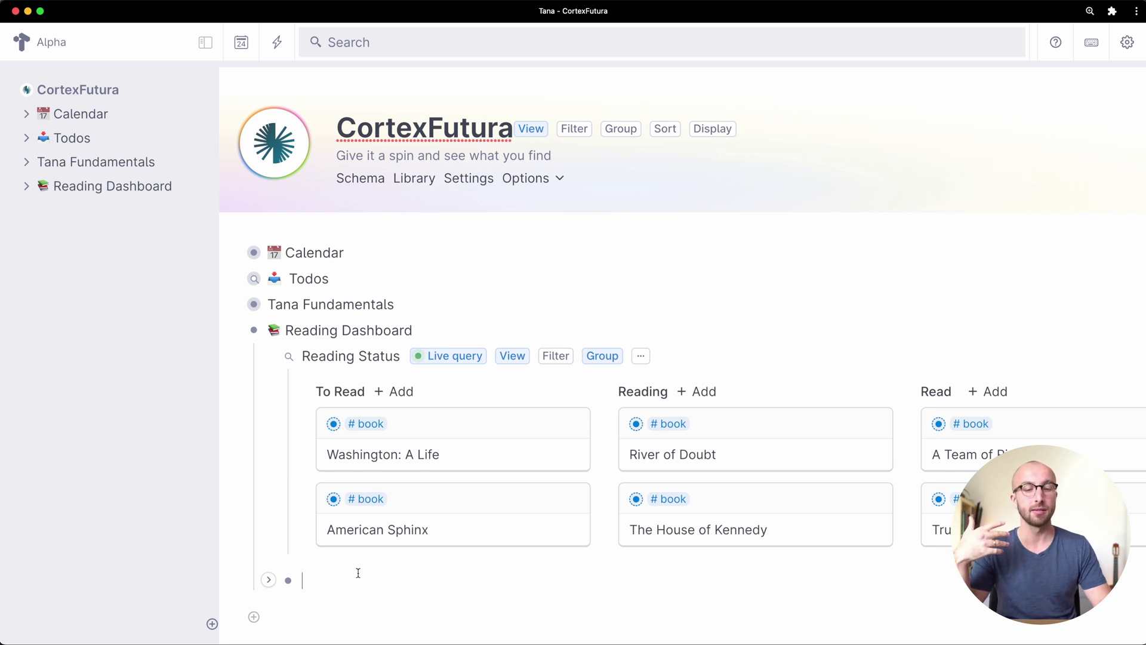
key("super+k")
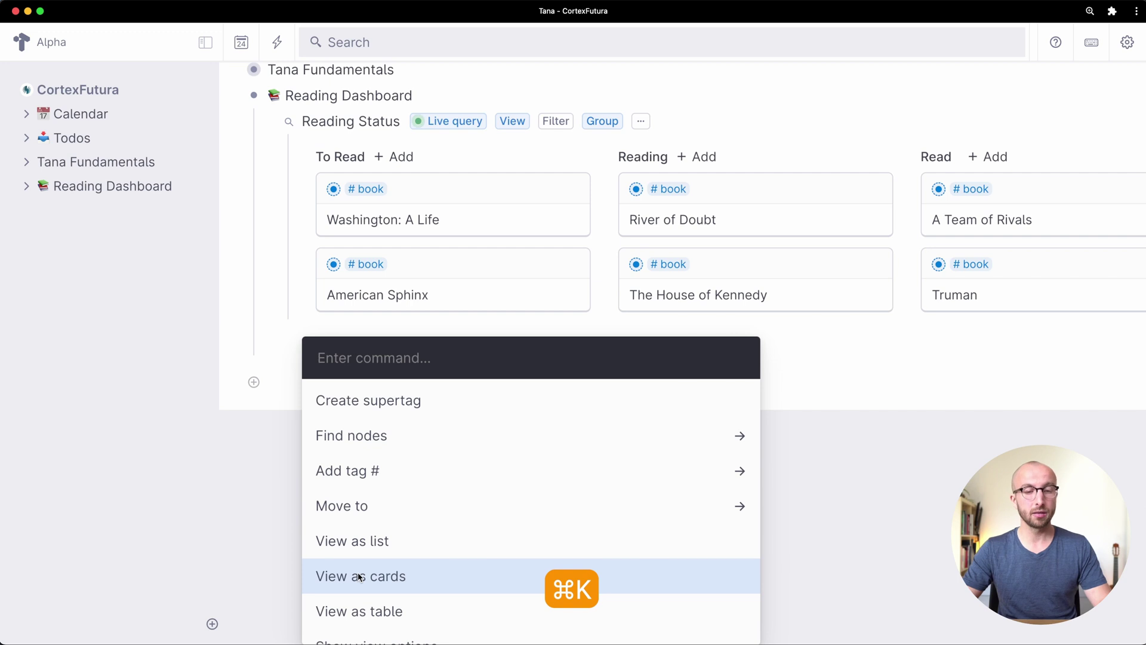
type("Find nodes")
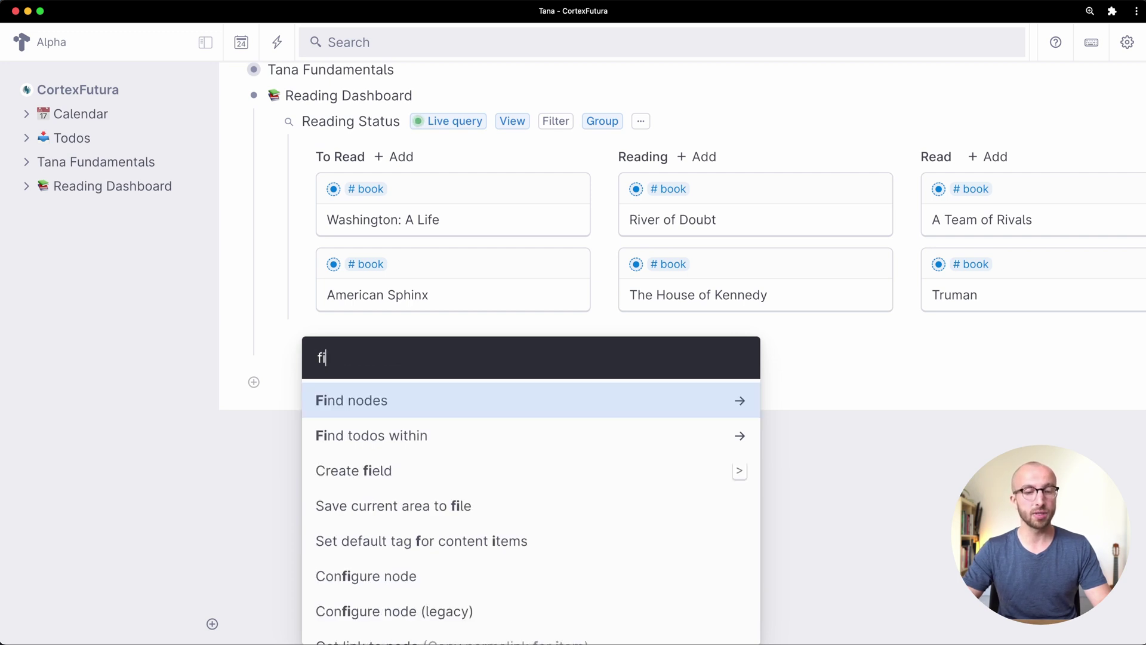
key("Return")
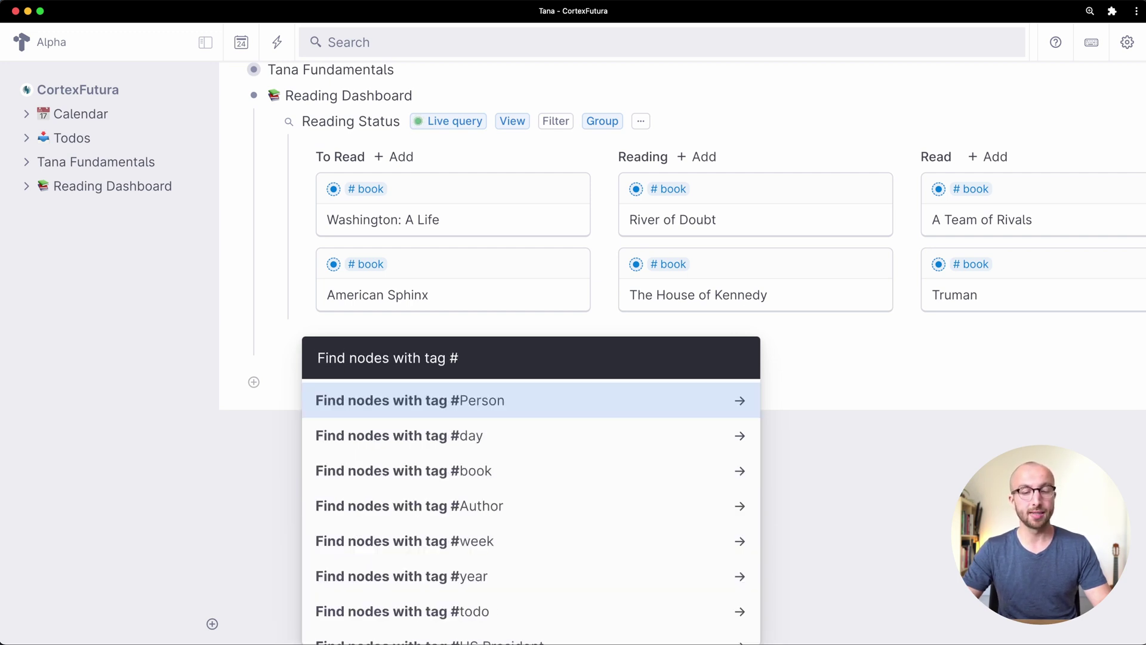
type("book")
key("Return")
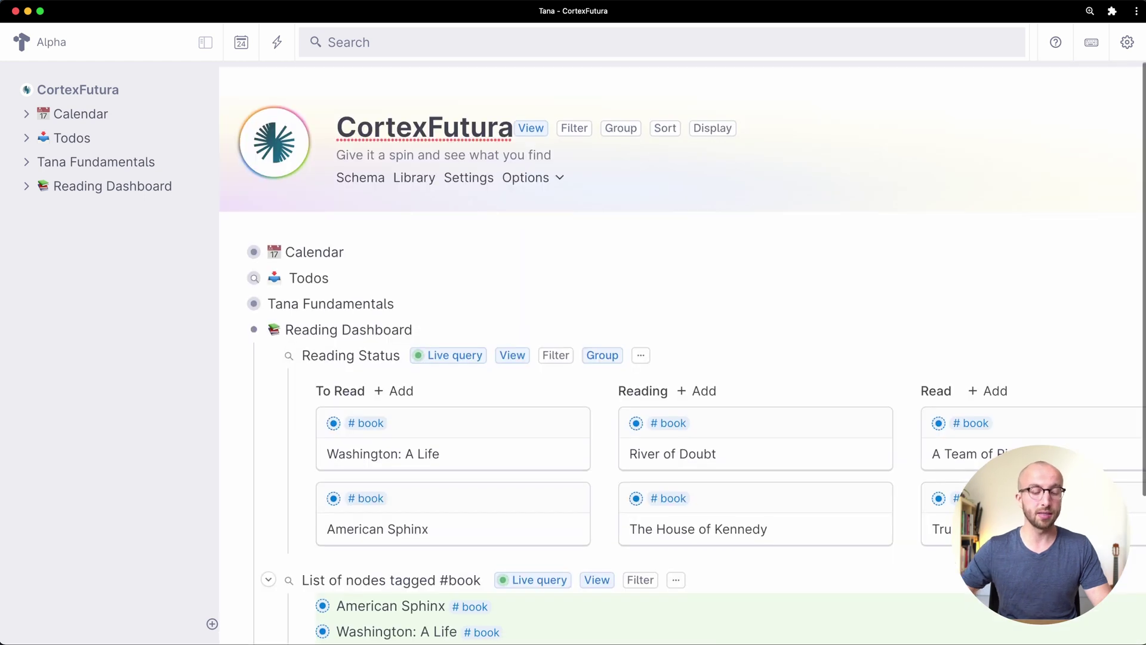
Rename the second #book search "Book I've Read".
scroll(427, 568, "down", 3)
triple_click(412, 412)
type("Book l")
type("'ve Read")
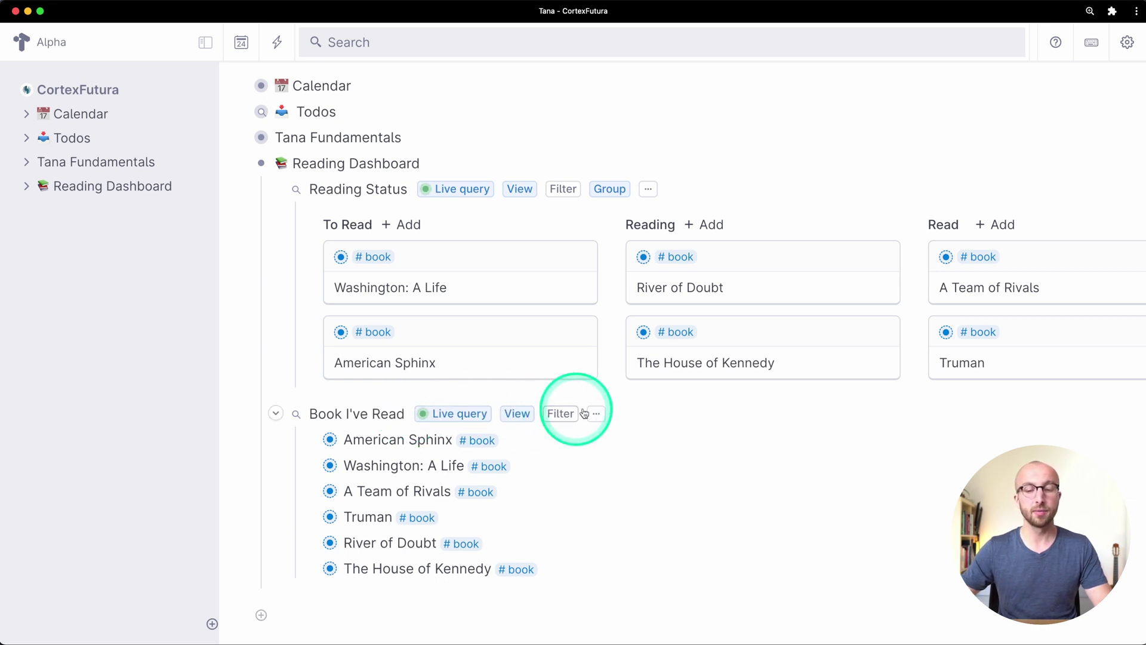
Show the results of the Book I've Read search as a table.
left_click(597, 413)
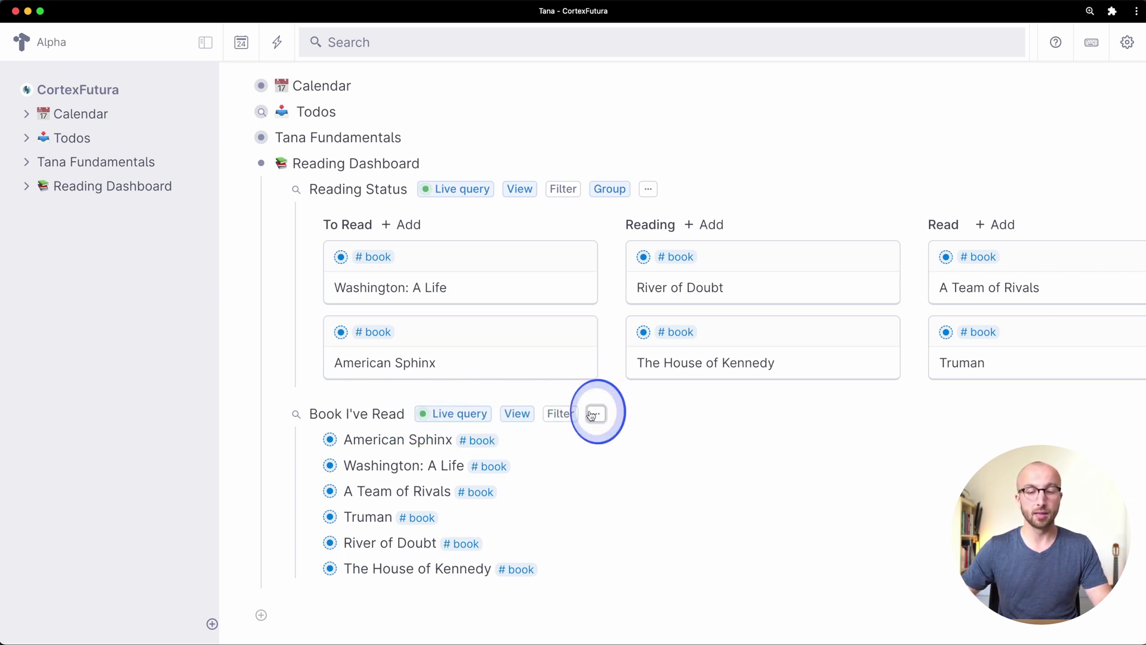
left_click(515, 418)
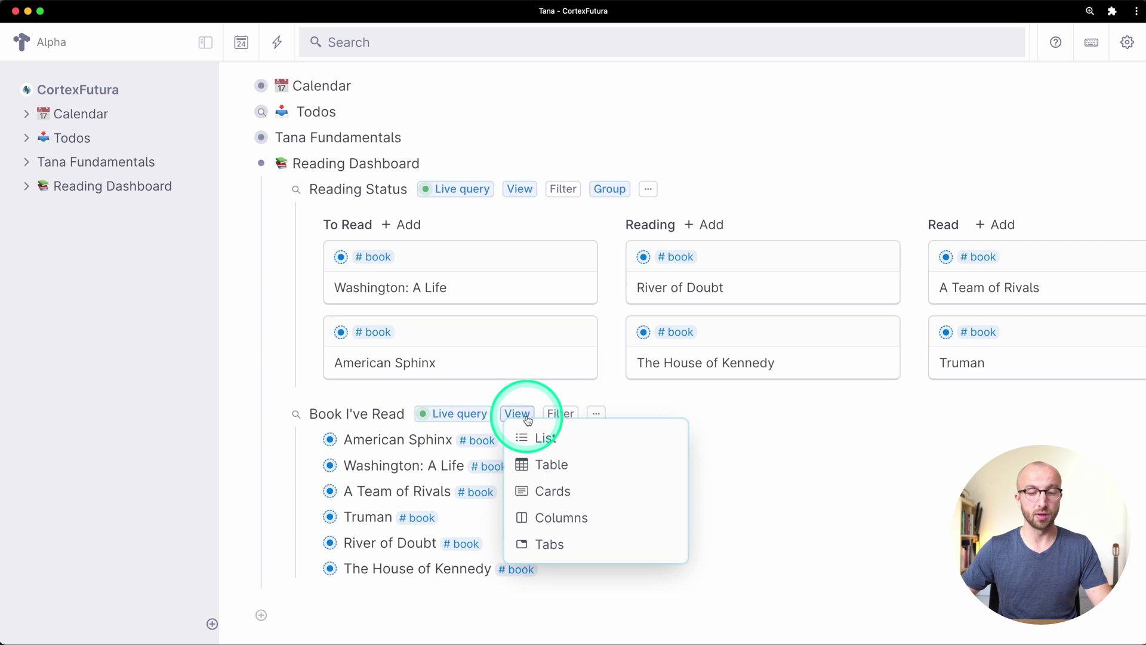
left_click(563, 465)
scroll(597, 370, "down", 3)
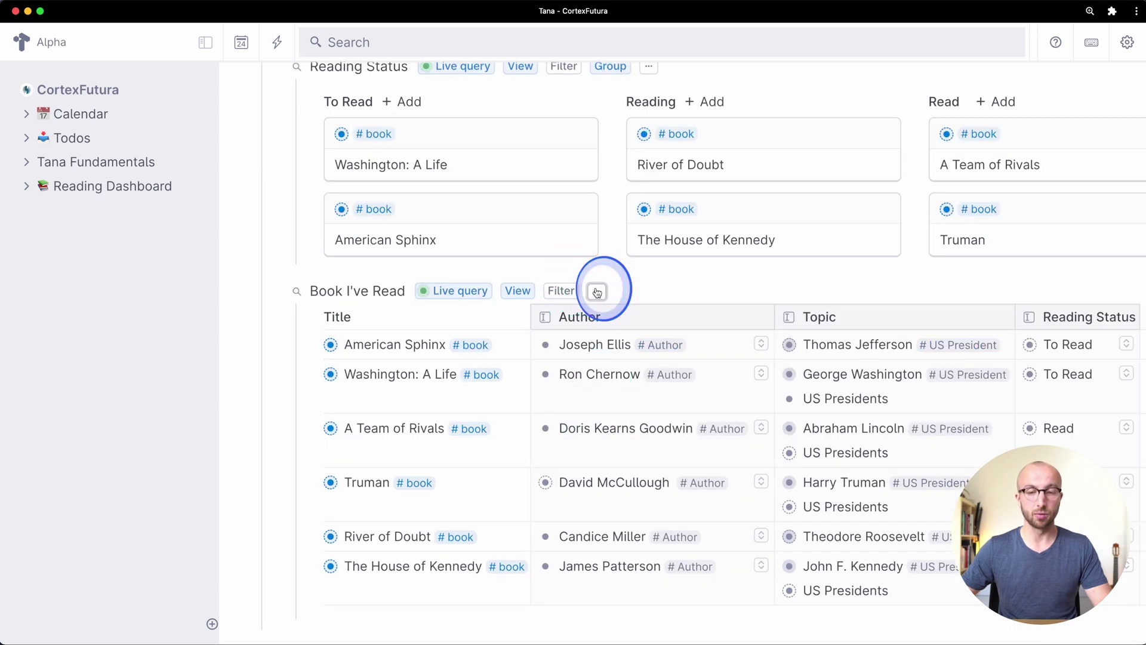
Hide the Reading Status field from the Book I've Read table.
left_click(597, 292)
left_click(638, 340)
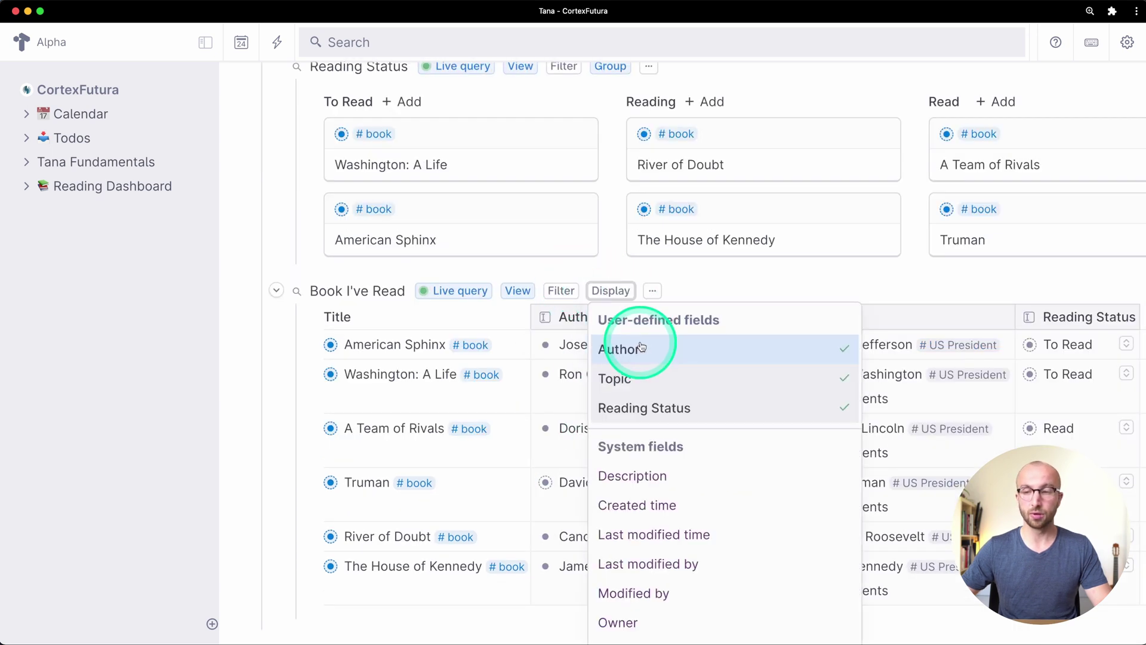
left_click(659, 410)
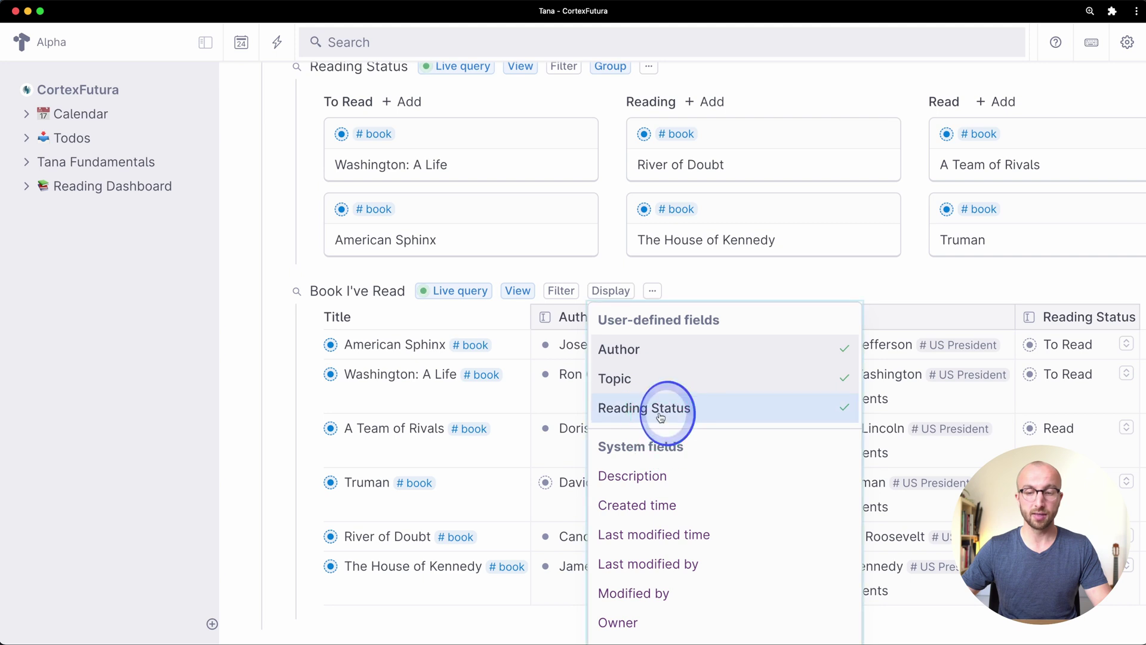
left_click(829, 297)
Collapse the Reading Status search in Reading Dashboard.
scroll(734, 351, "up", 4)
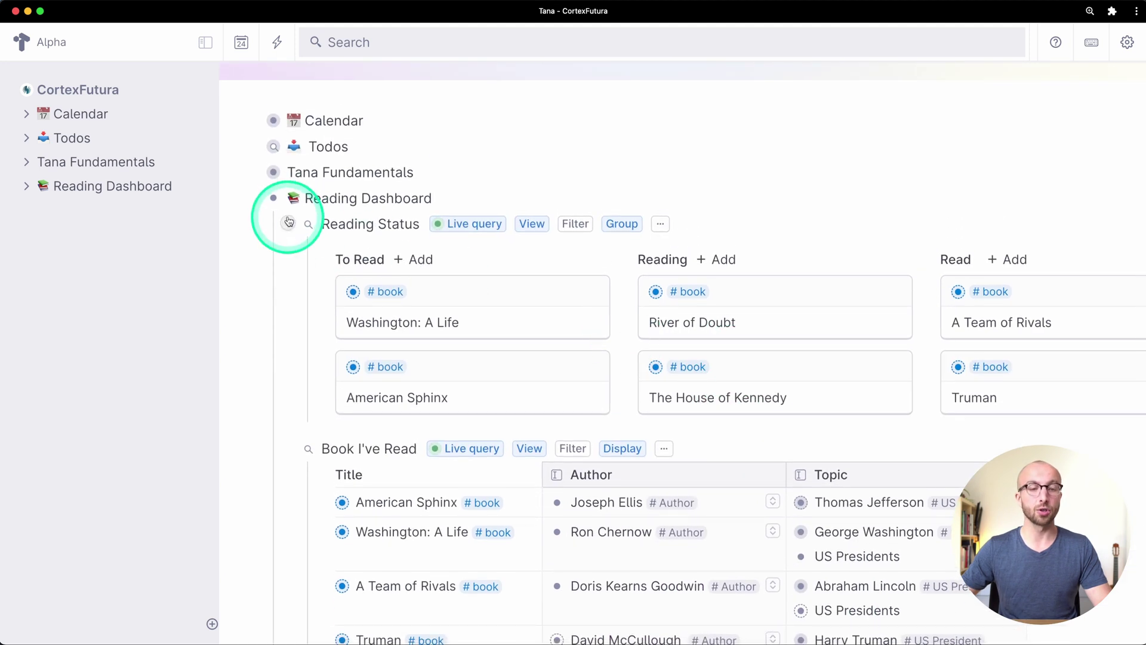
left_click(288, 223)
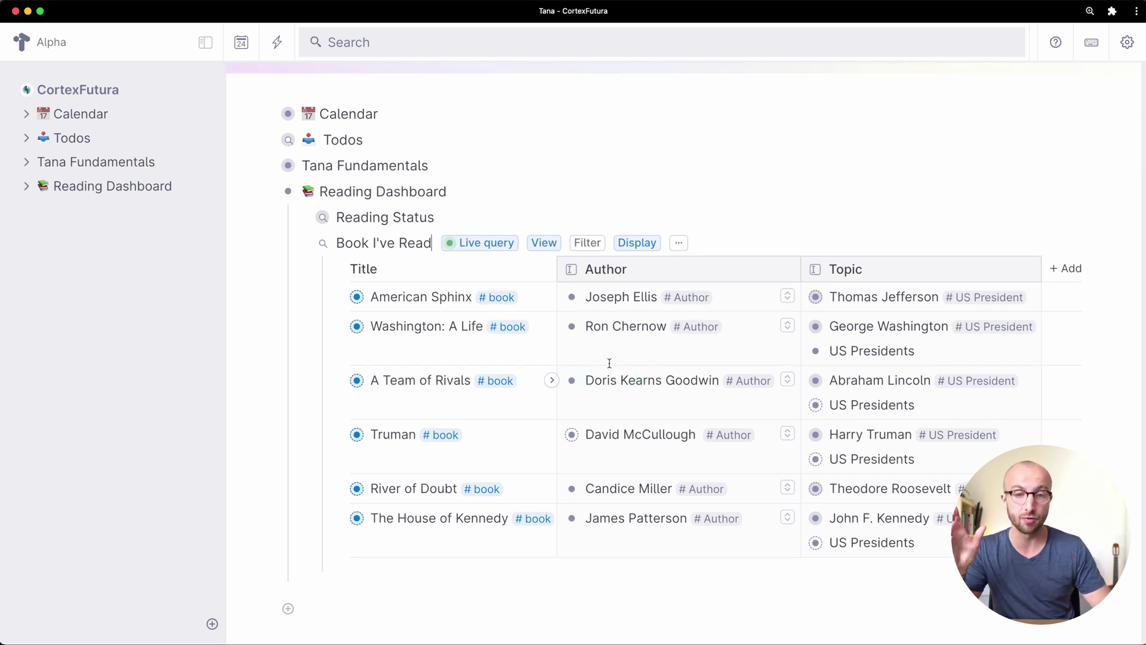
left_click(634, 470)
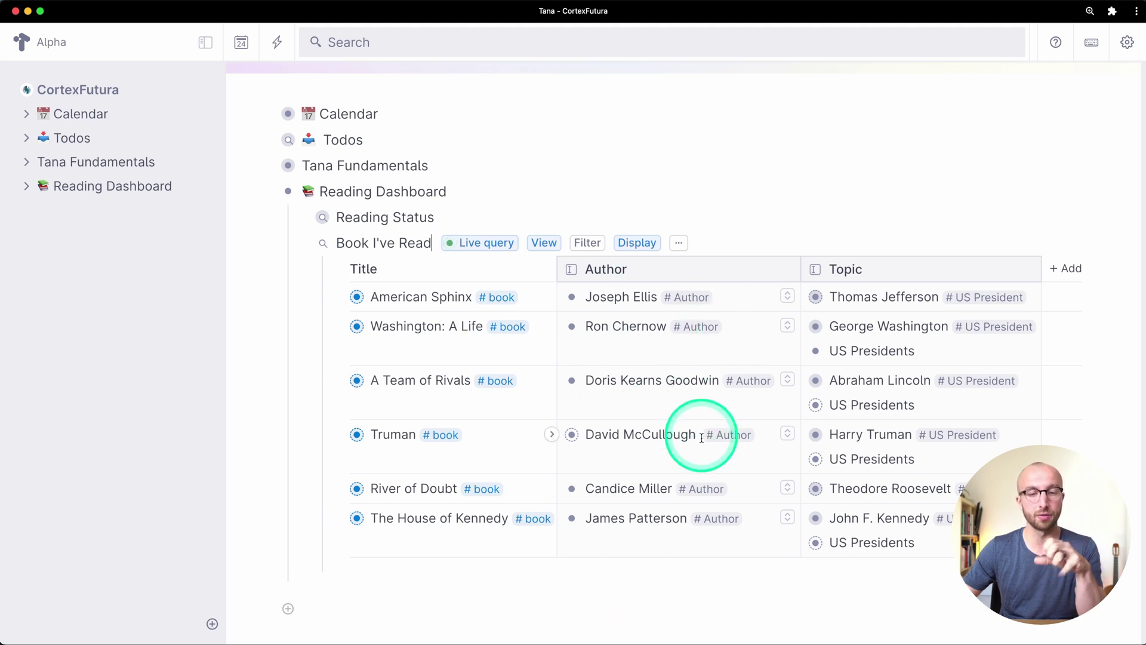
Display the Reading Status field again in the Book I've Read table.
left_click(679, 243)
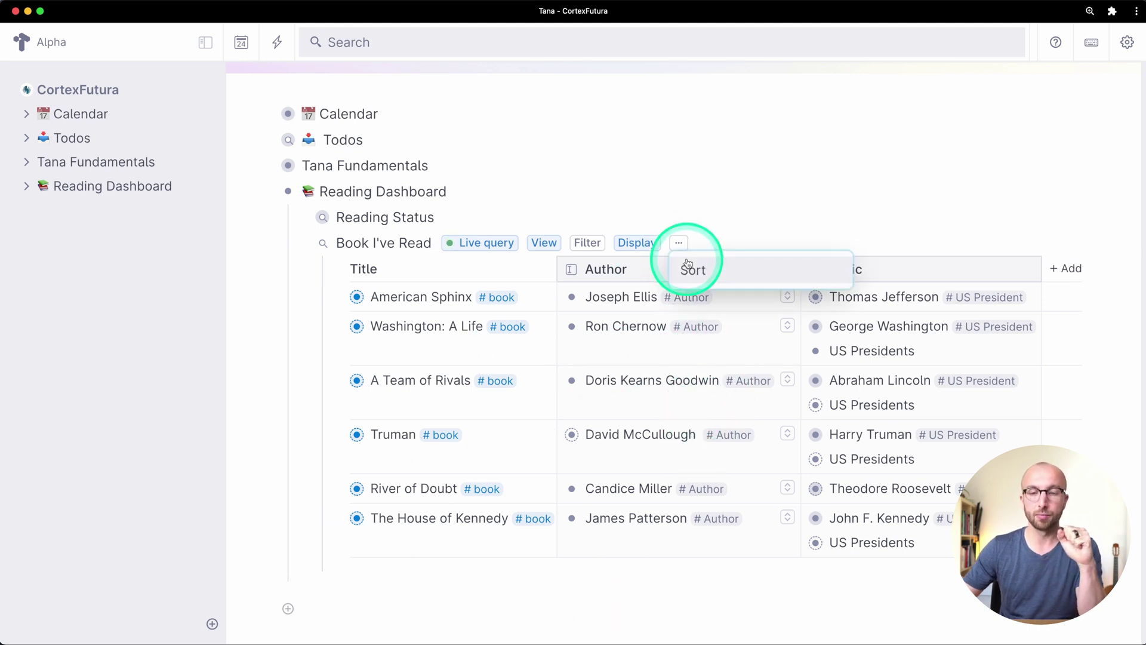
left_click(774, 191)
left_click(705, 359)
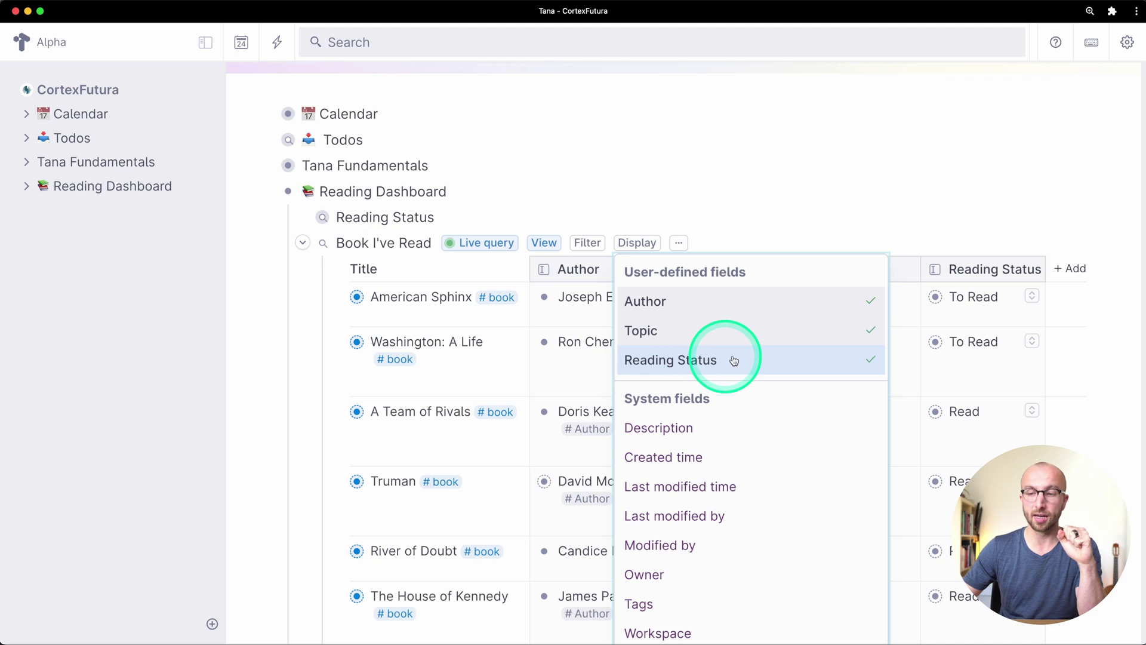
left_click(739, 187)
Filter the Book I've Read table to Reading Status "Read" and clear the filter again.
left_click(588, 243)
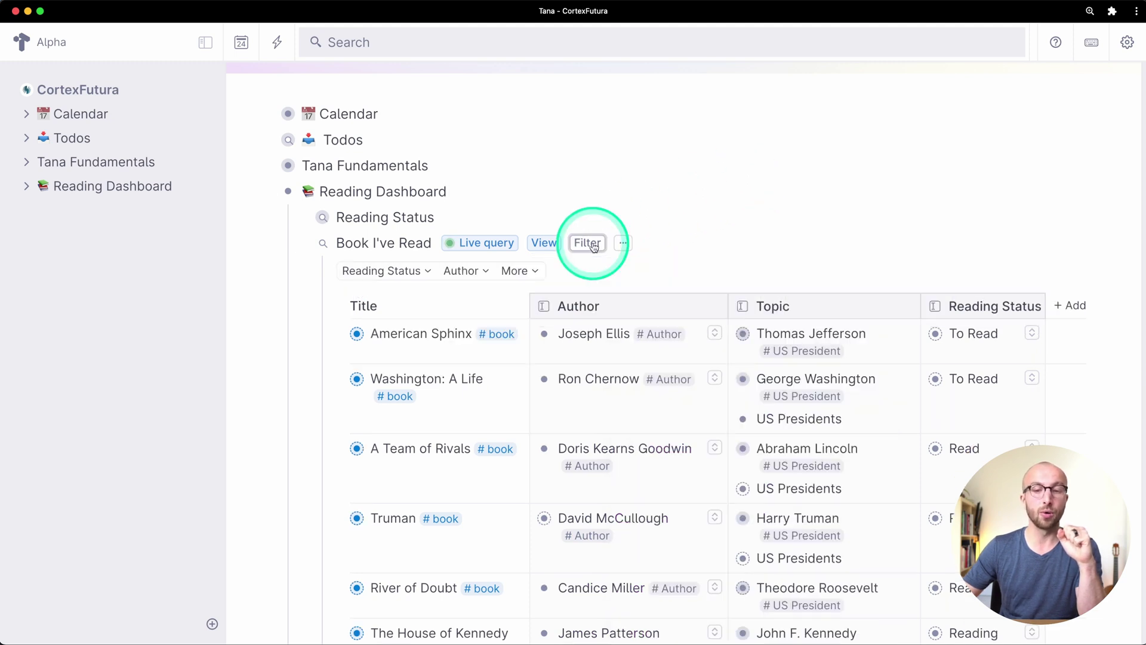
left_click(382, 270)
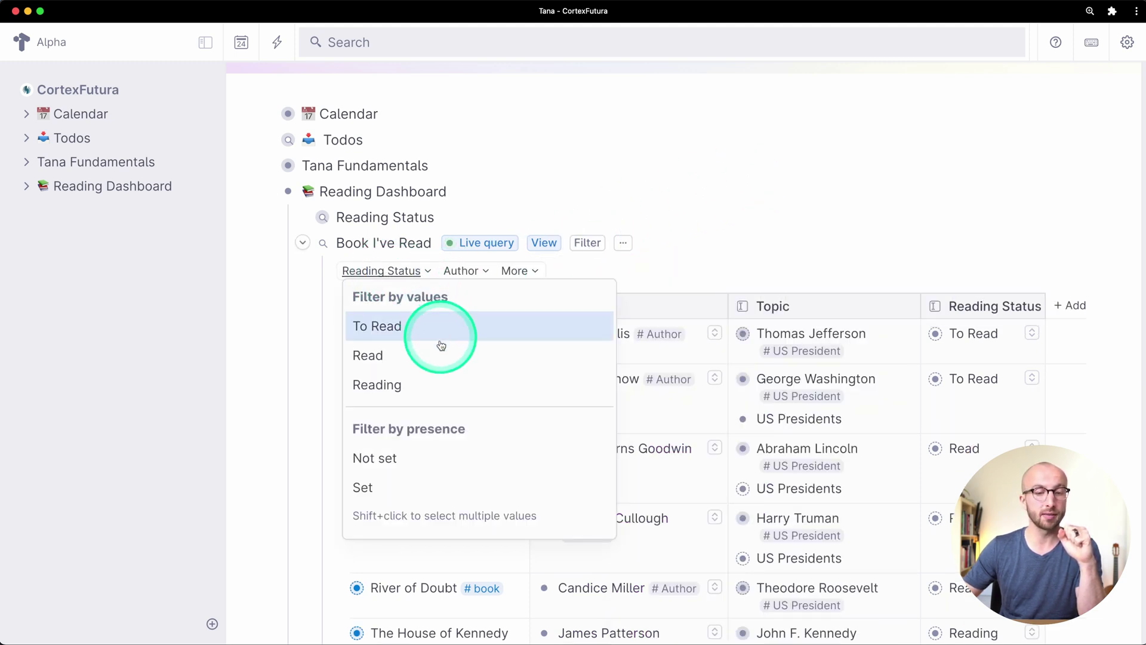
left_click(432, 363)
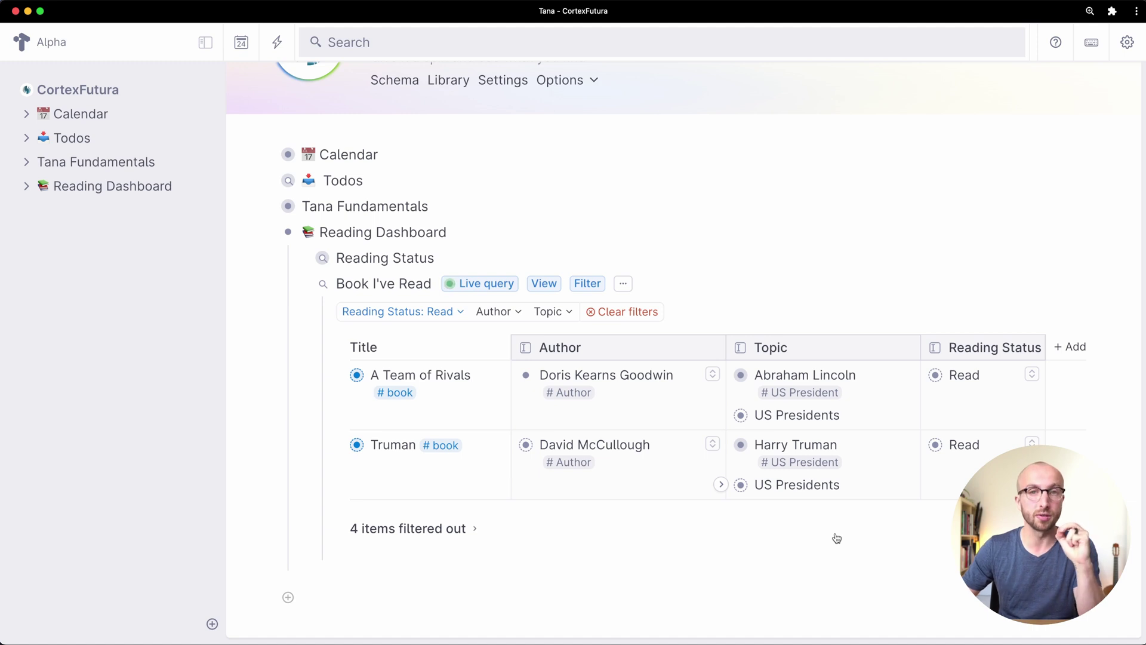
left_click(622, 312)
Hide the Reading Status field from the Book I've Read table and open its search query for editing.
left_click(623, 283)
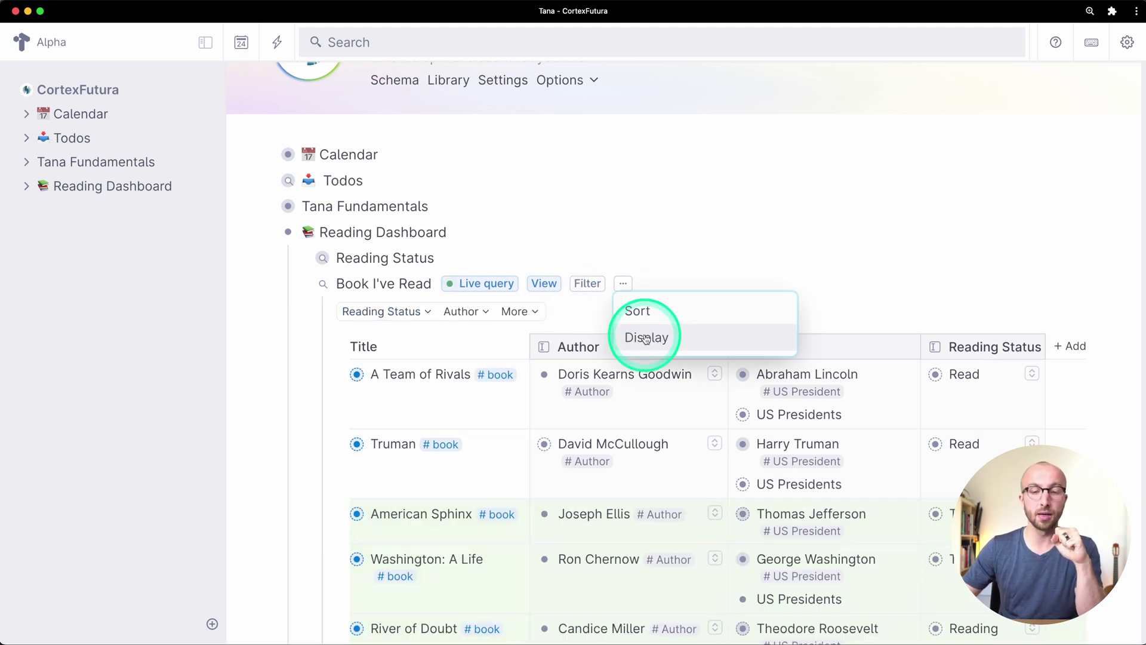
left_click(647, 338)
left_click(691, 401)
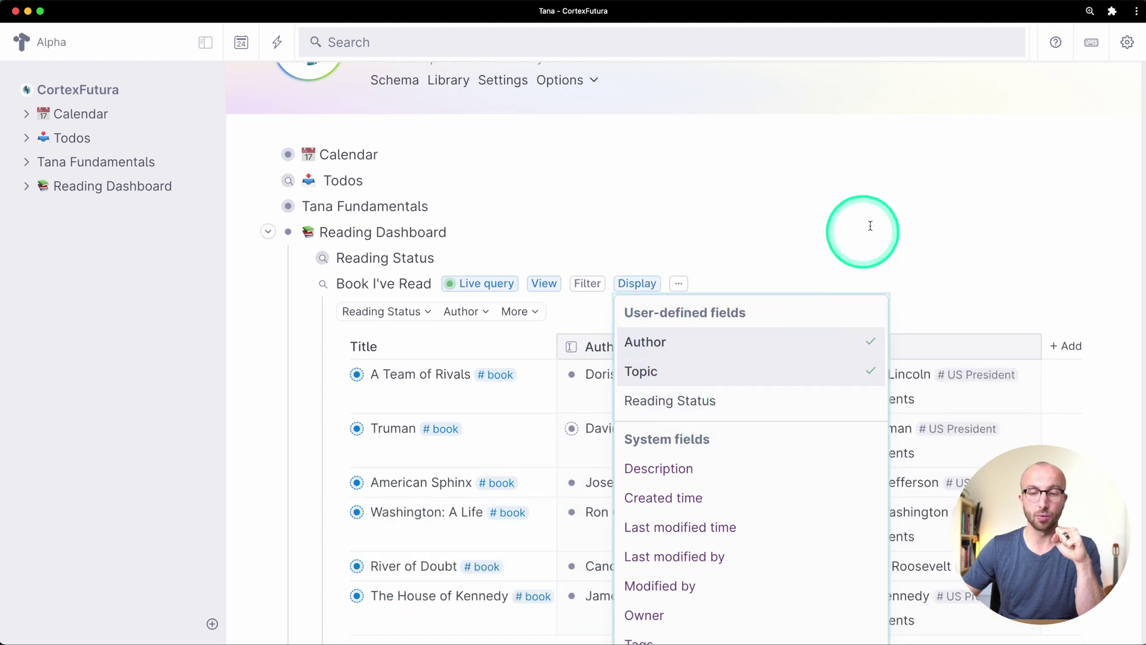
left_click(919, 257)
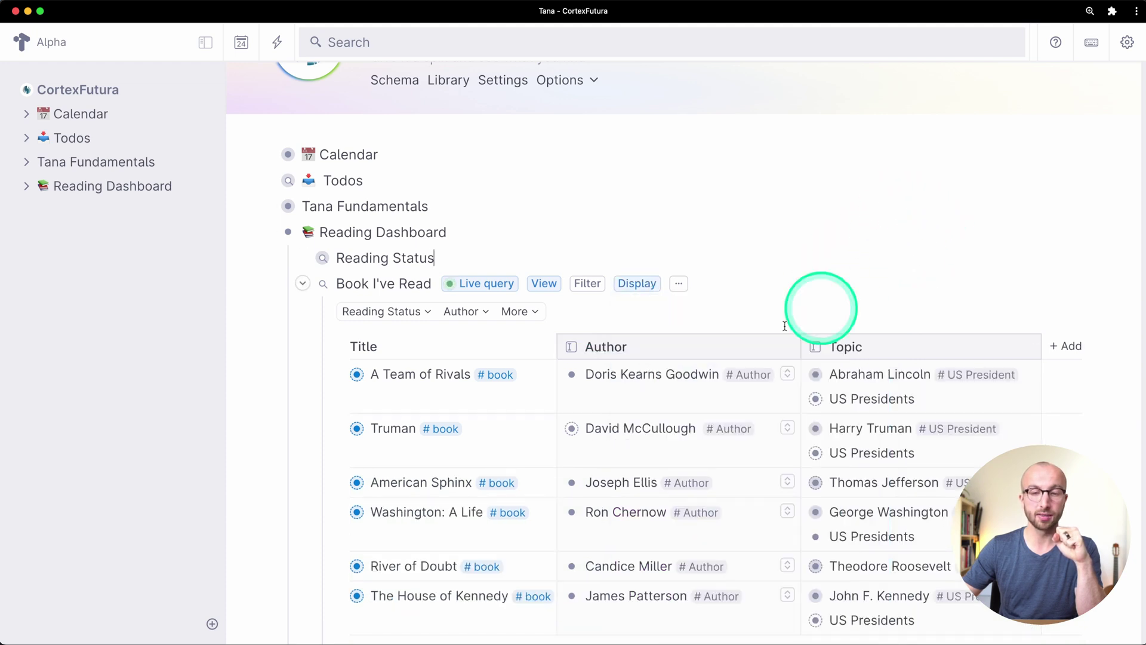
left_click(484, 284)
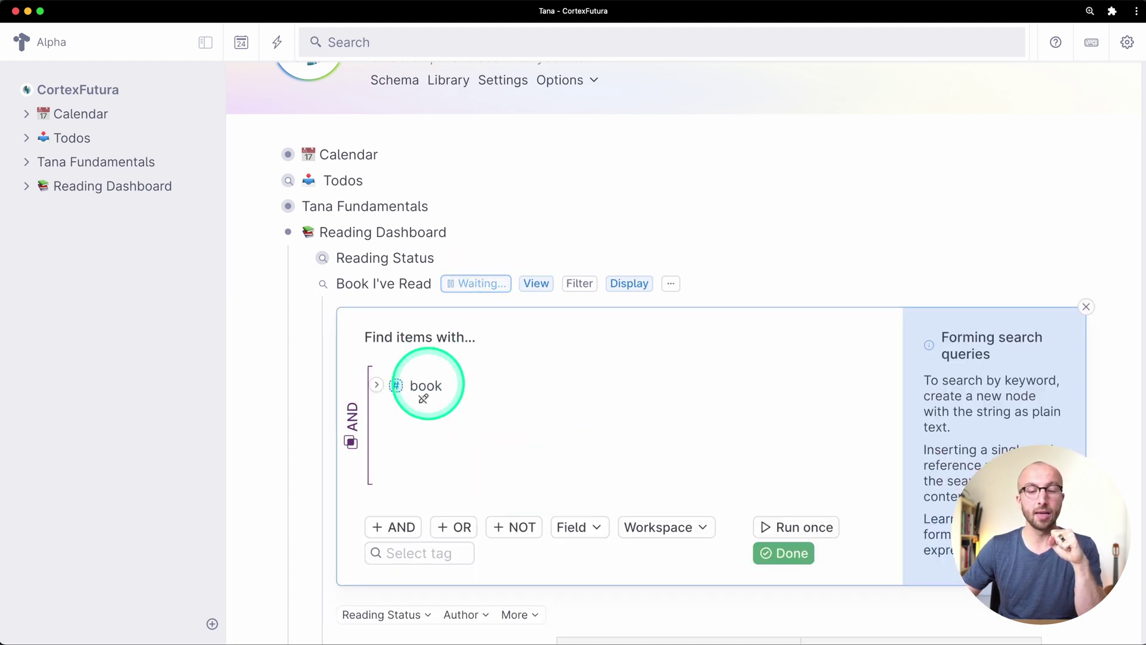
scroll(524, 440, "down", 4)
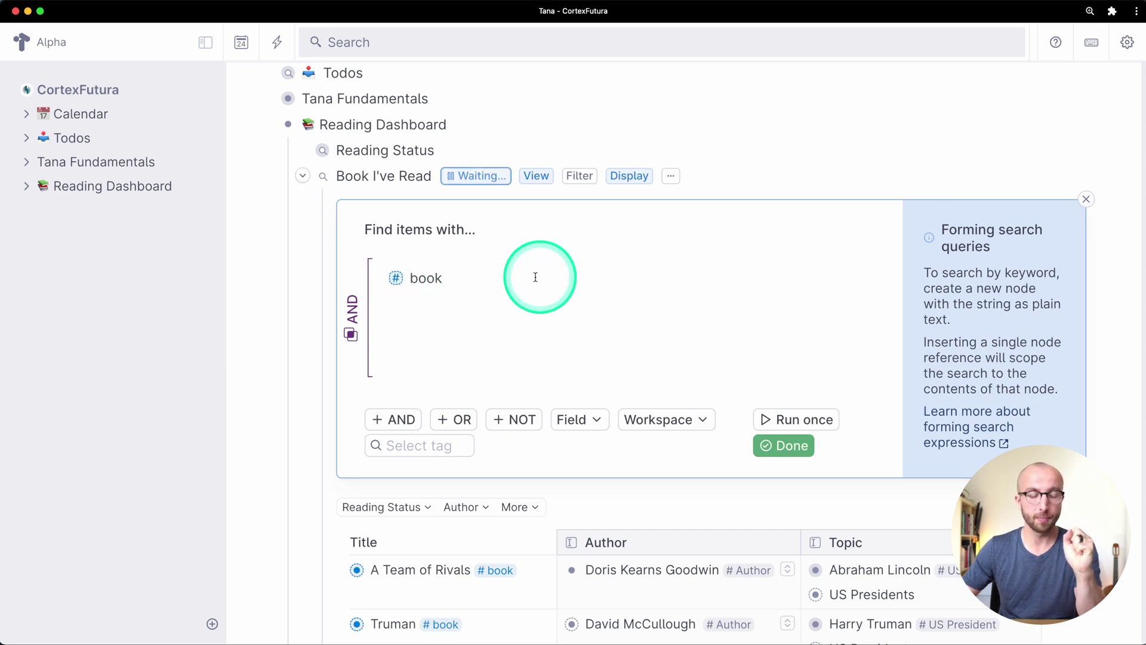
Add a Reading Status condition with the value Read to the Book I've Read query and run it once.
left_click(429, 298)
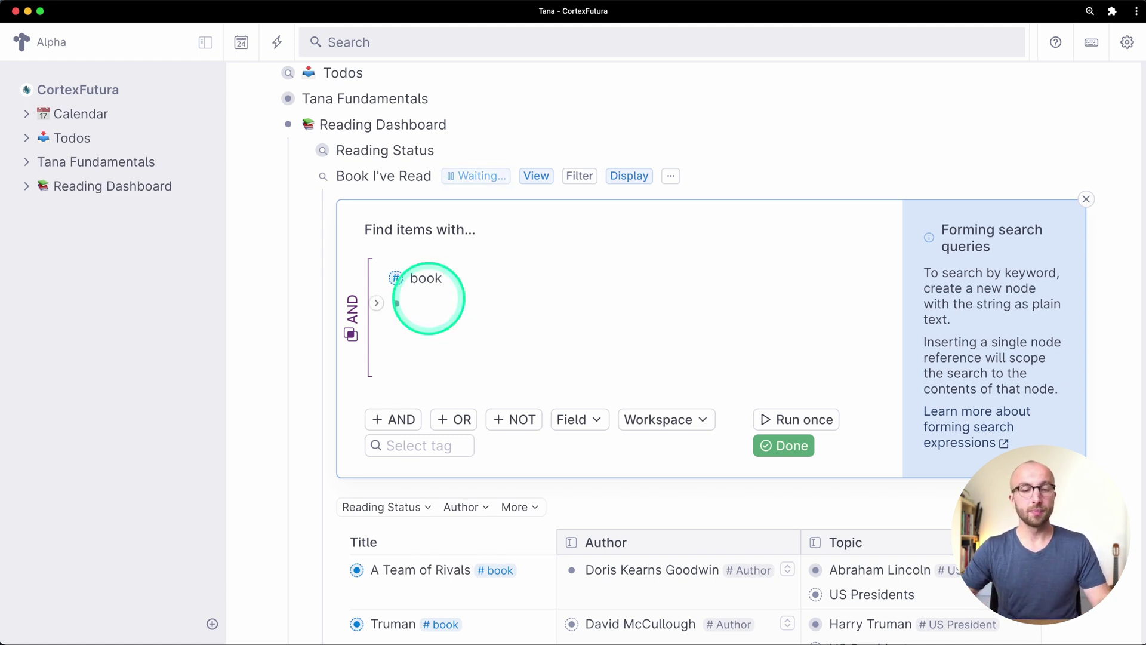
type(">")
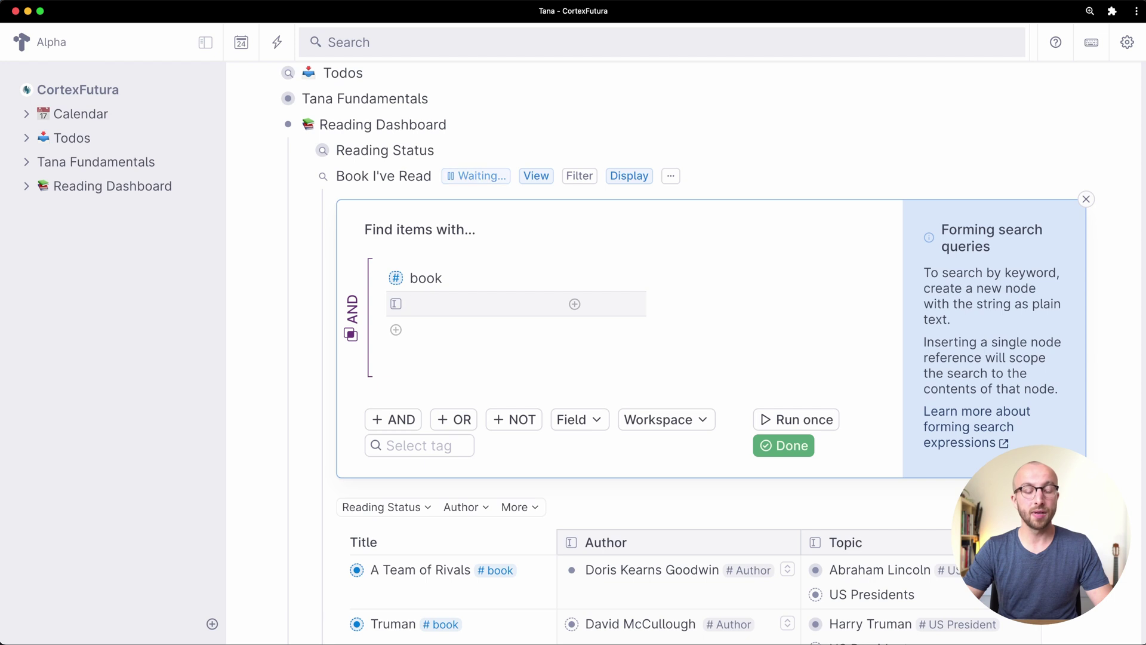
type("Read")
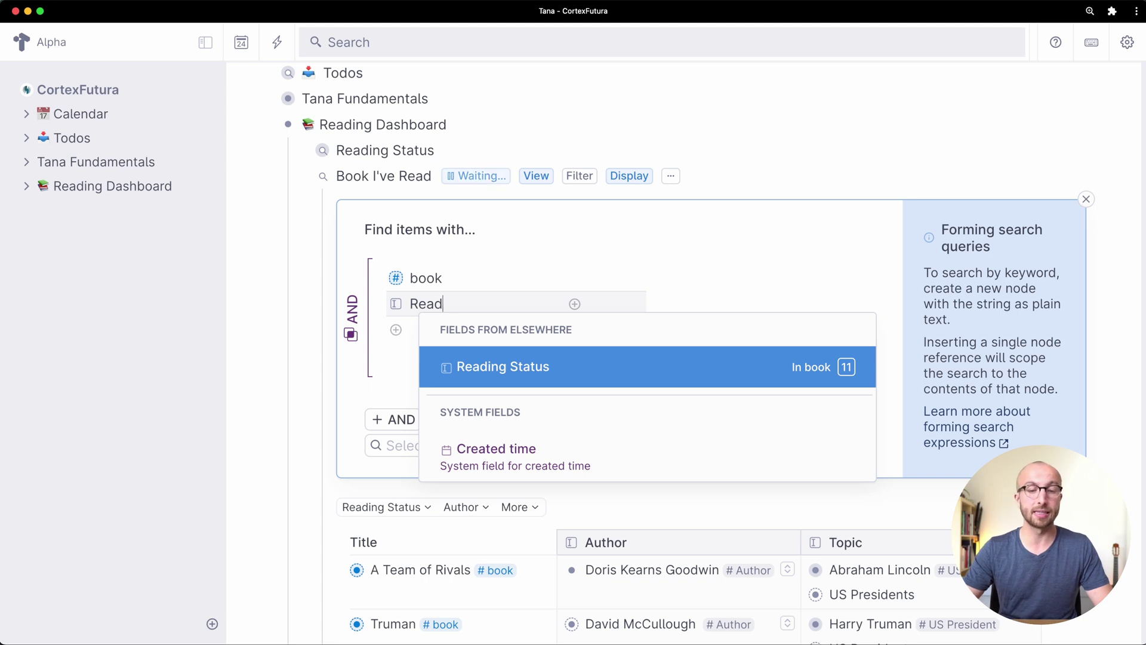
key("Return")
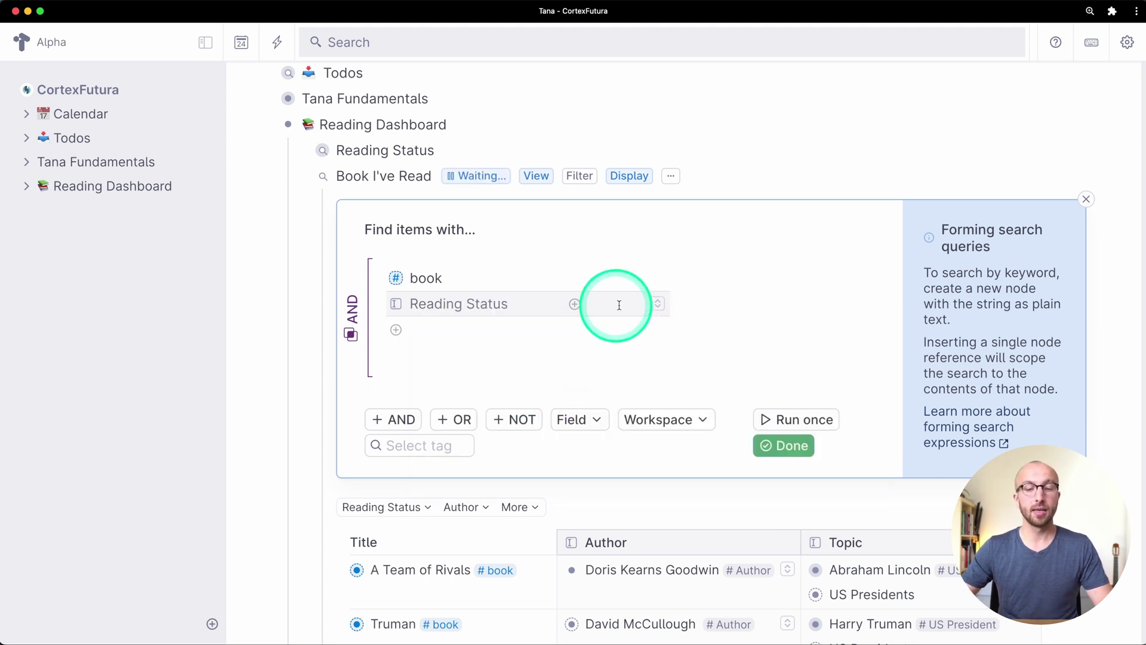
left_click(658, 304)
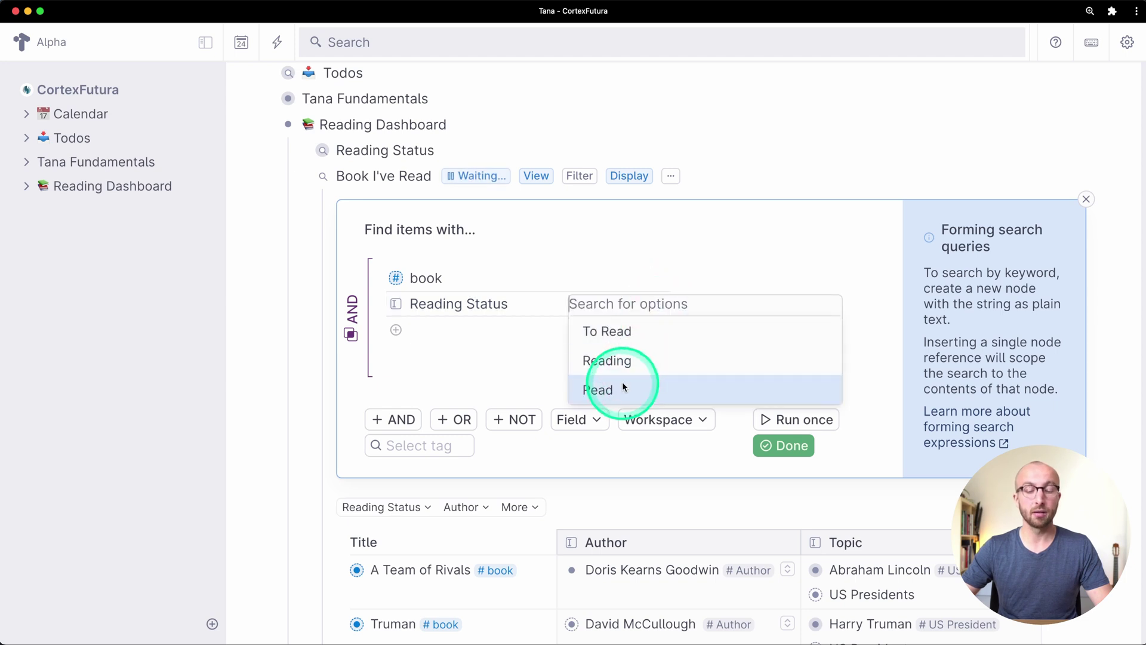
left_click(621, 387)
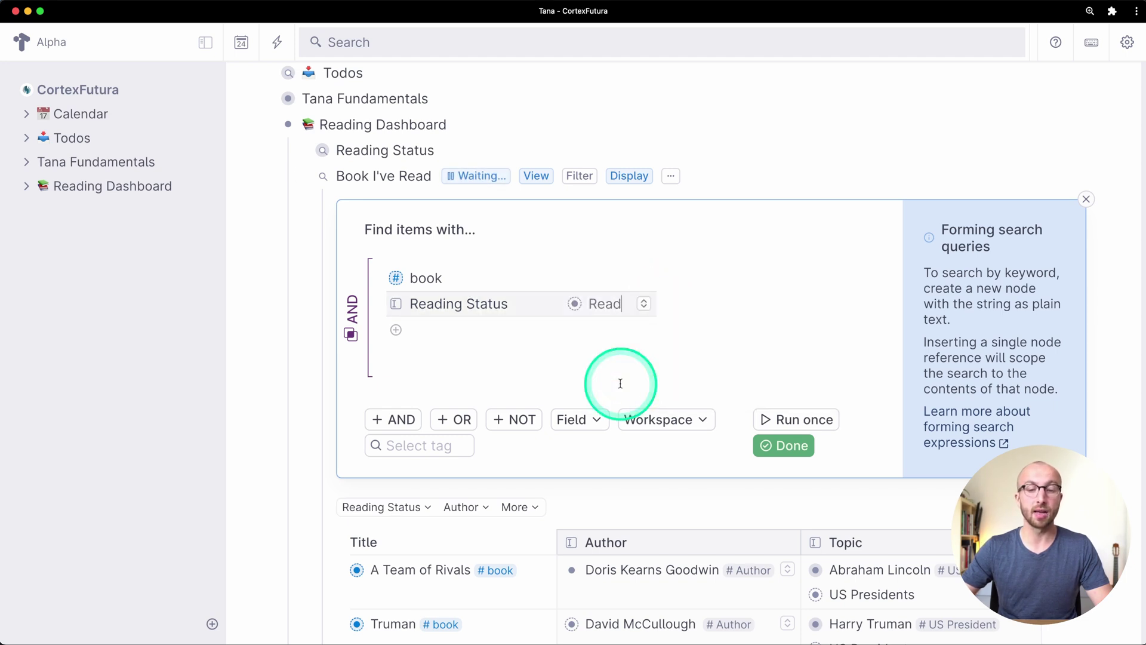
left_click(805, 420)
scroll(805, 420, "down", 3)
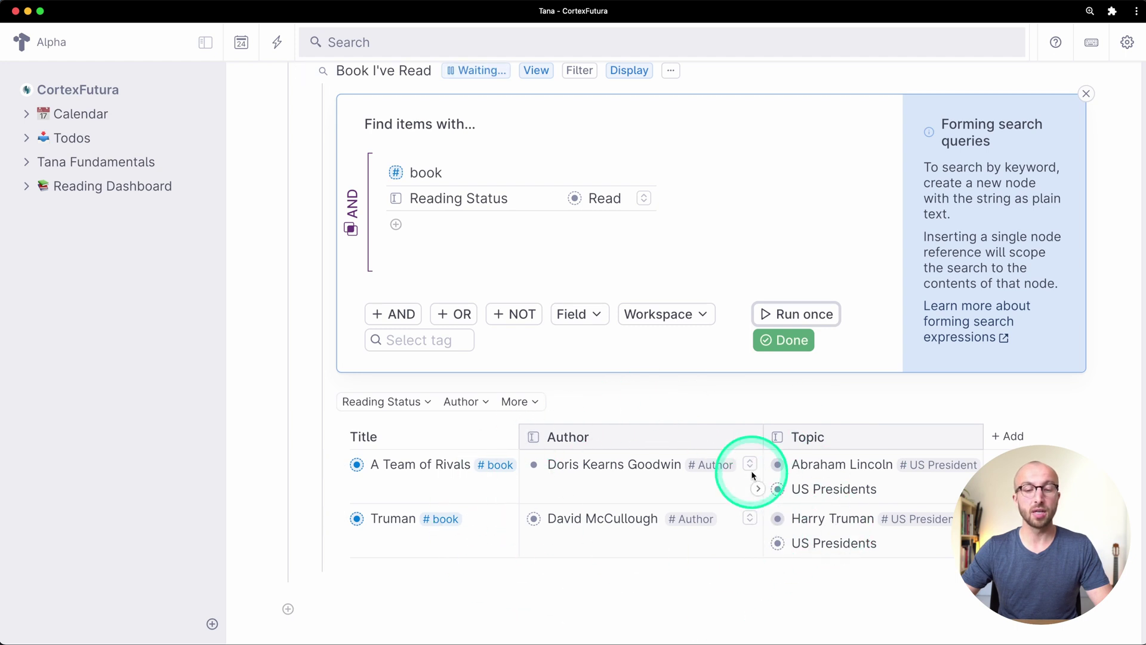
scroll(753, 476, "up", 1)
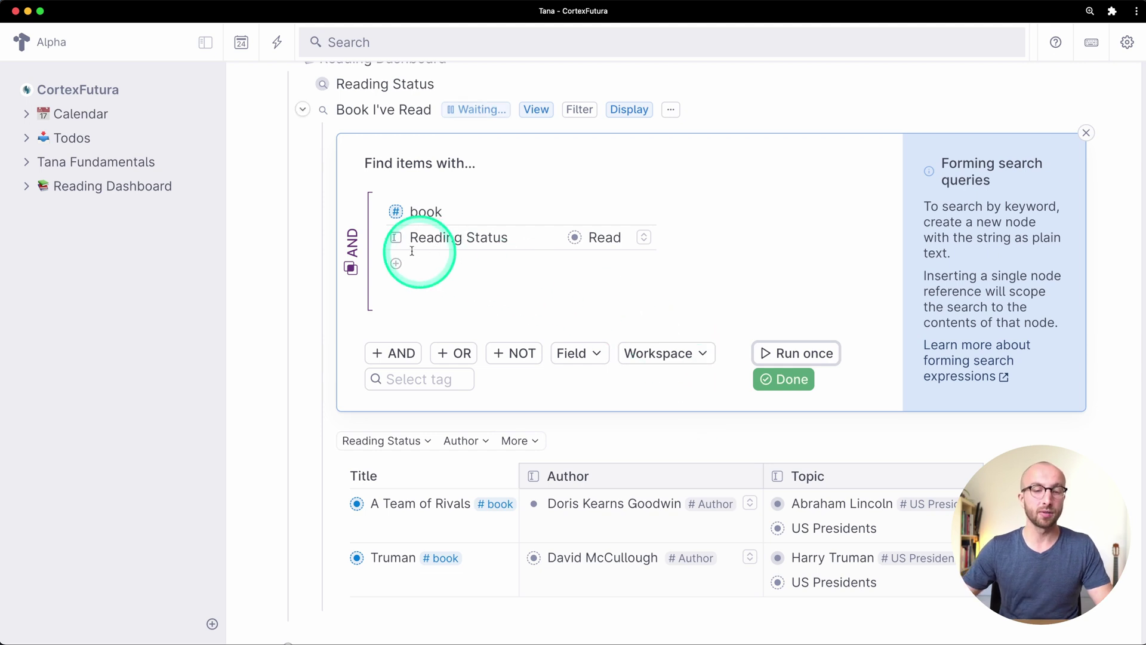
Delete the Reading Status condition from the query and add an OR clause below the book tag.
left_click(396, 237)
left_click(439, 279)
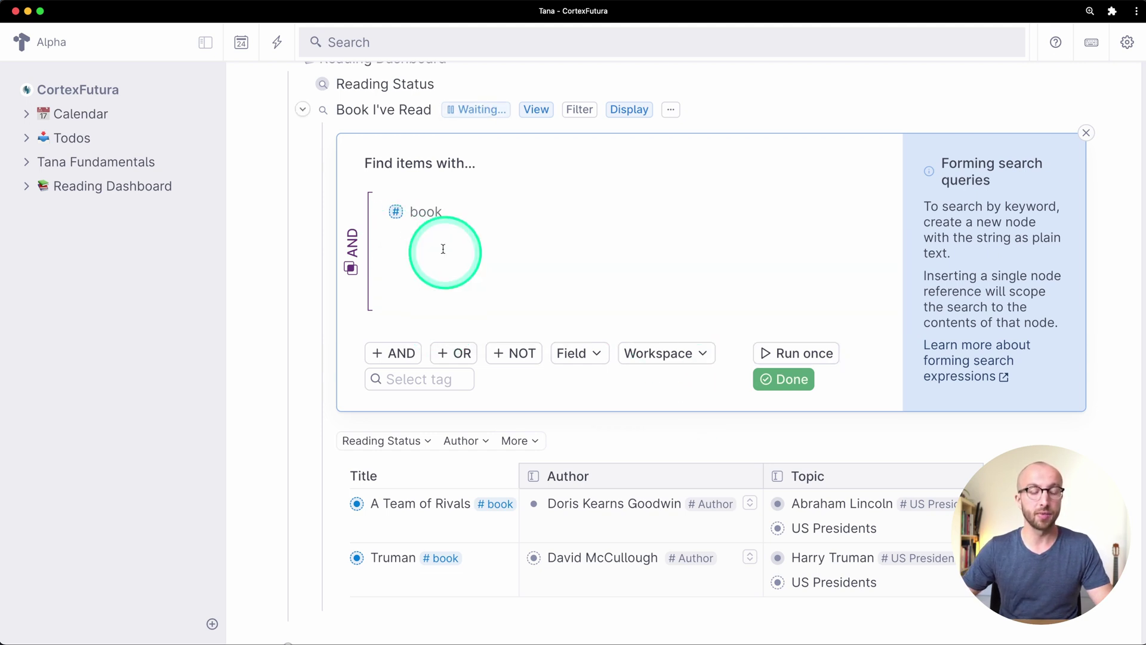
left_click(457, 353)
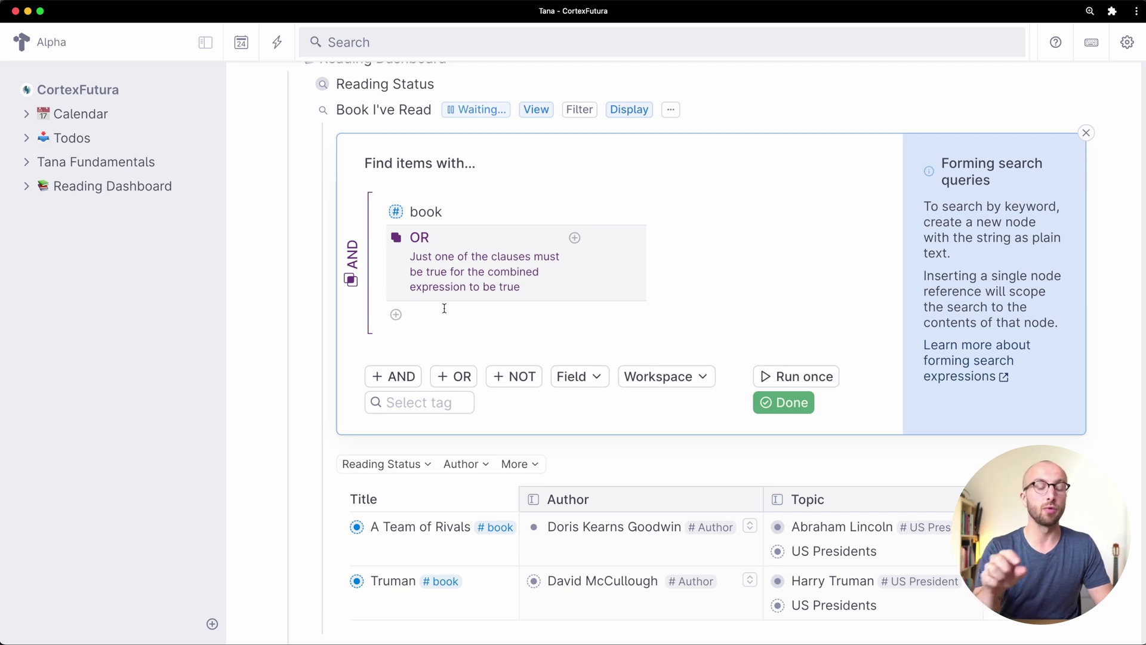
mouse_move(382, 194)
left_mouse_down()
mouse_move(417, 191)
mouse_move(427, 256)
mouse_move(411, 203)
mouse_move(351, 264)
mouse_move(678, 251)
mouse_move(629, 302)
mouse_move(617, 235)
mouse_move(618, 274)
left_mouse_up()
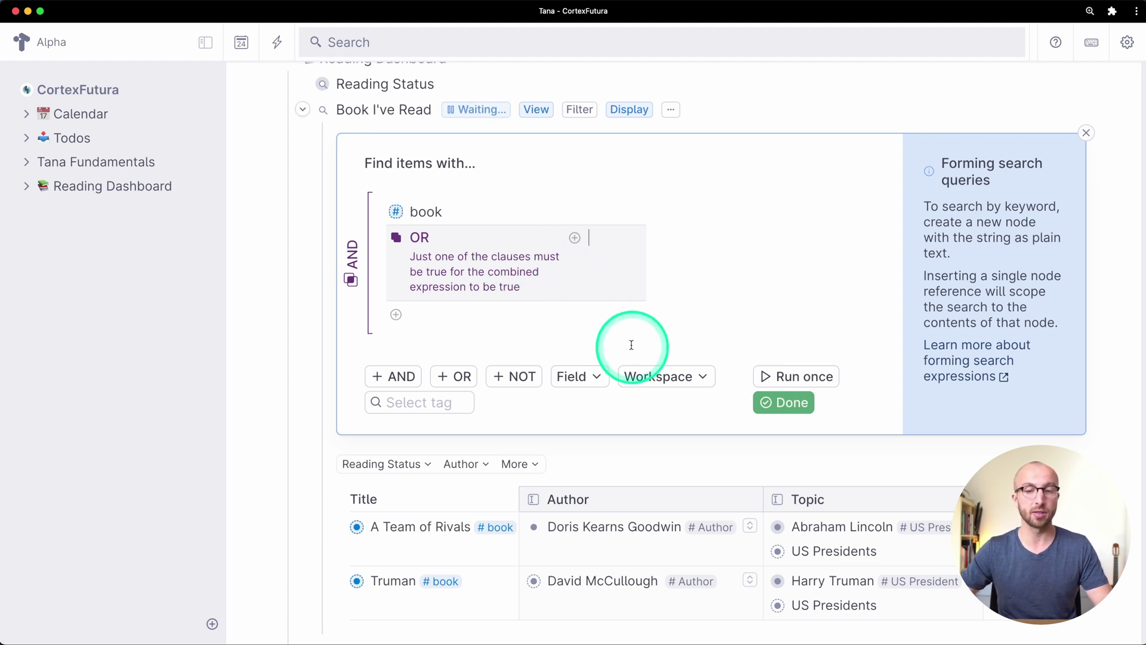
Add a Reading Status condition with the value To Read inside the OR clause.
left_click(604, 238)
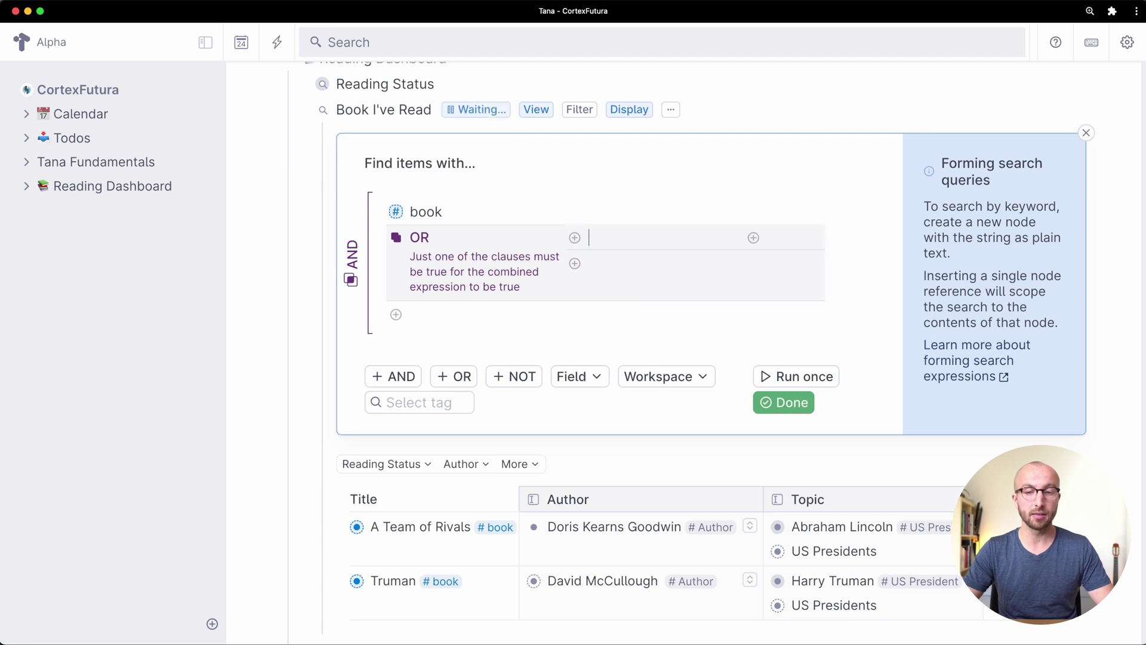
type("Read")
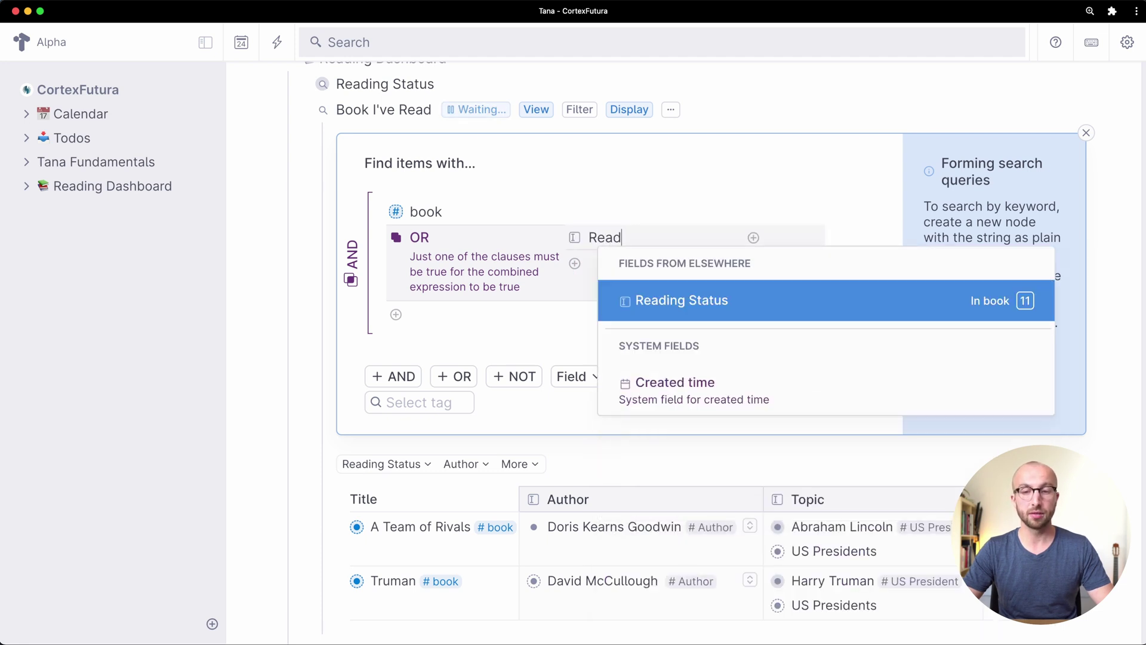
key("Return")
left_click(836, 237)
left_click(818, 264)
Add a second Reading Status condition set to Reading in the OR clause and change the first one to Read.
left_click(625, 263)
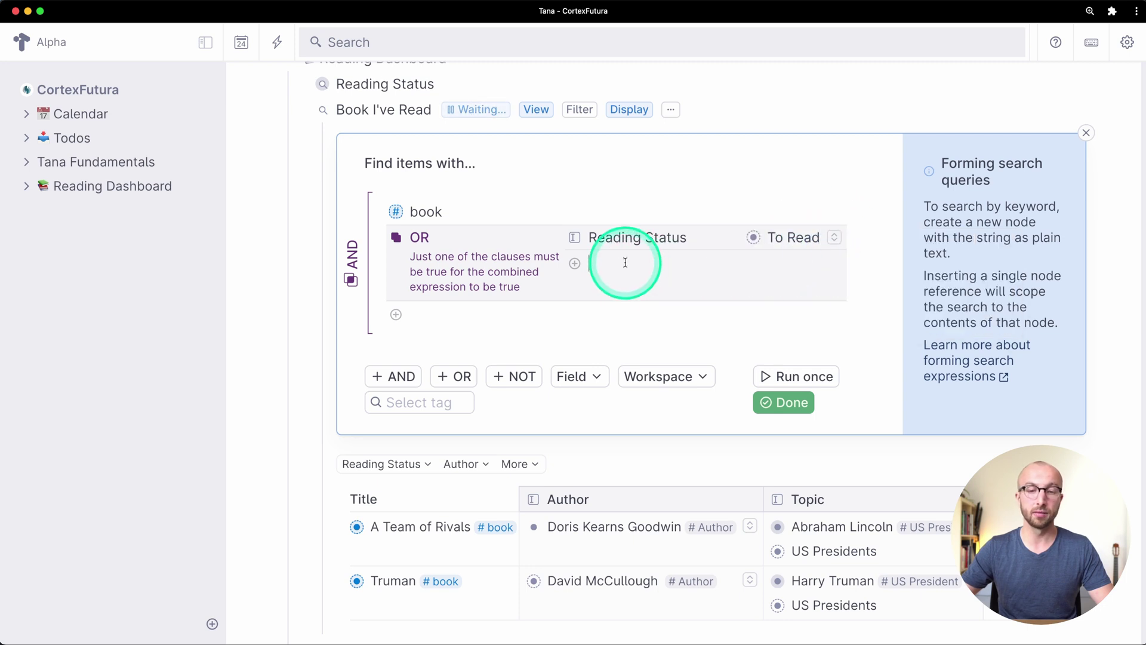
key("greater")
type("Read")
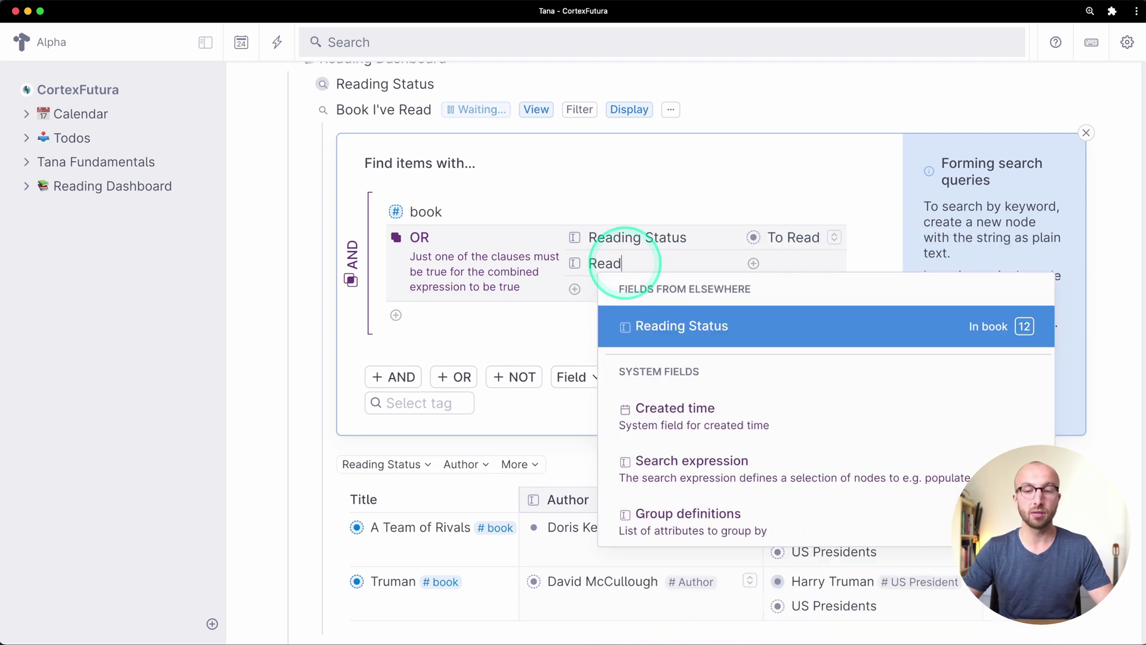
left_click(769, 322)
left_click(820, 269)
left_click(806, 320)
left_click(831, 238)
left_click(808, 322)
Run the query with the OR clause once and examine which books the table lists.
left_click(788, 405)
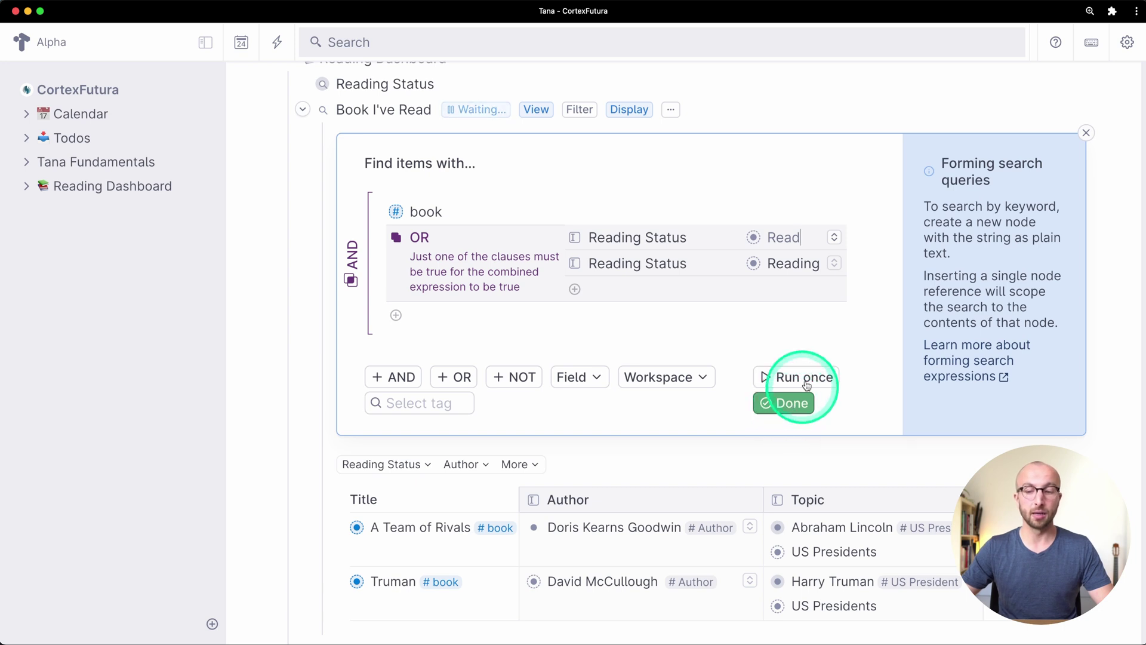
scroll(776, 430, "down", 3)
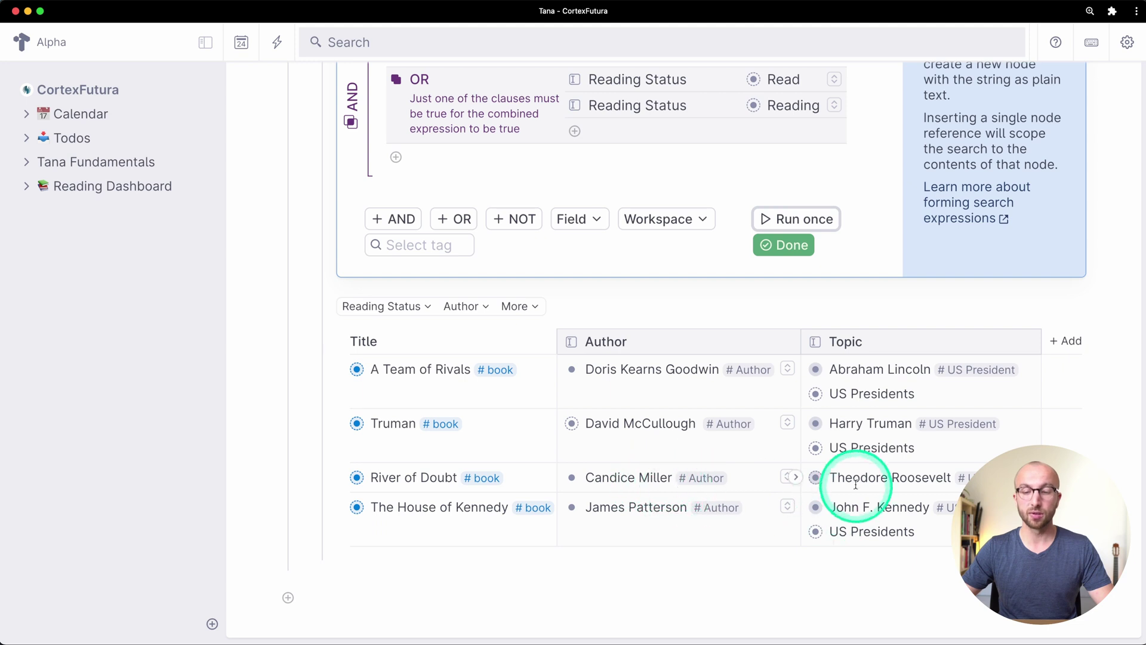
scroll(879, 488, "up", 1)
scroll(879, 489, "up", 1)
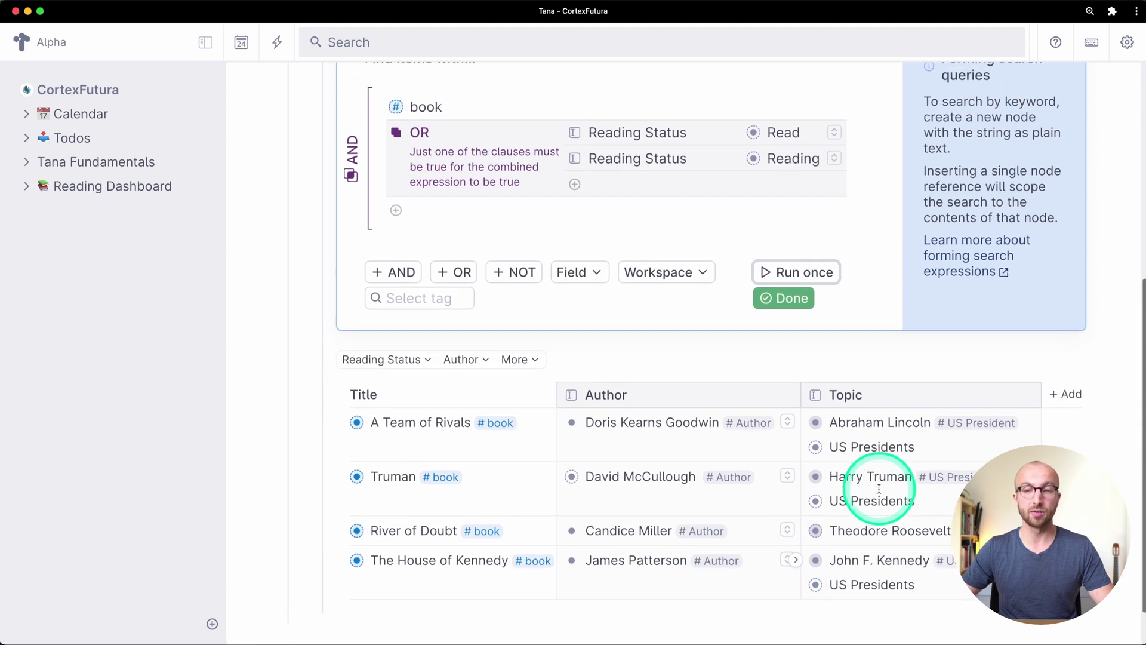
left_click_drag(873, 389, 899, 502)
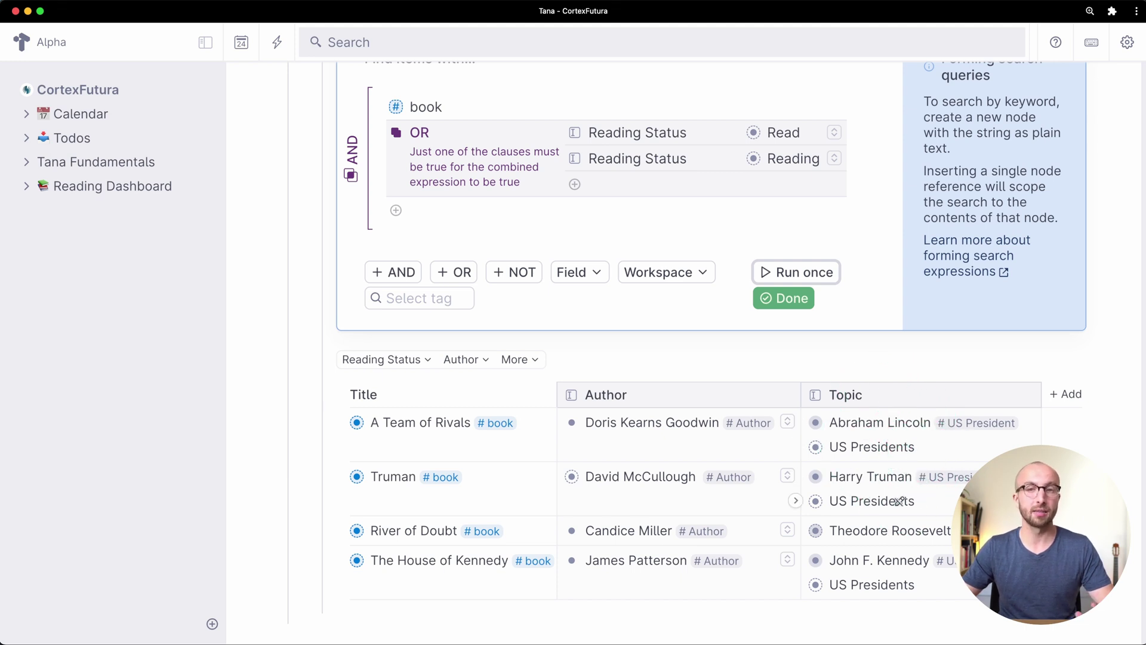
scroll(900, 501, "up", 3)
Delete the OR clause from the Book I've Read query.
mouse_move(540, 281)
left_mouse_down()
mouse_move(540, 320)
mouse_move(414, 281)
mouse_move(564, 287)
mouse_move(614, 312)
mouse_move(578, 330)
mouse_move(400, 237)
left_mouse_up()
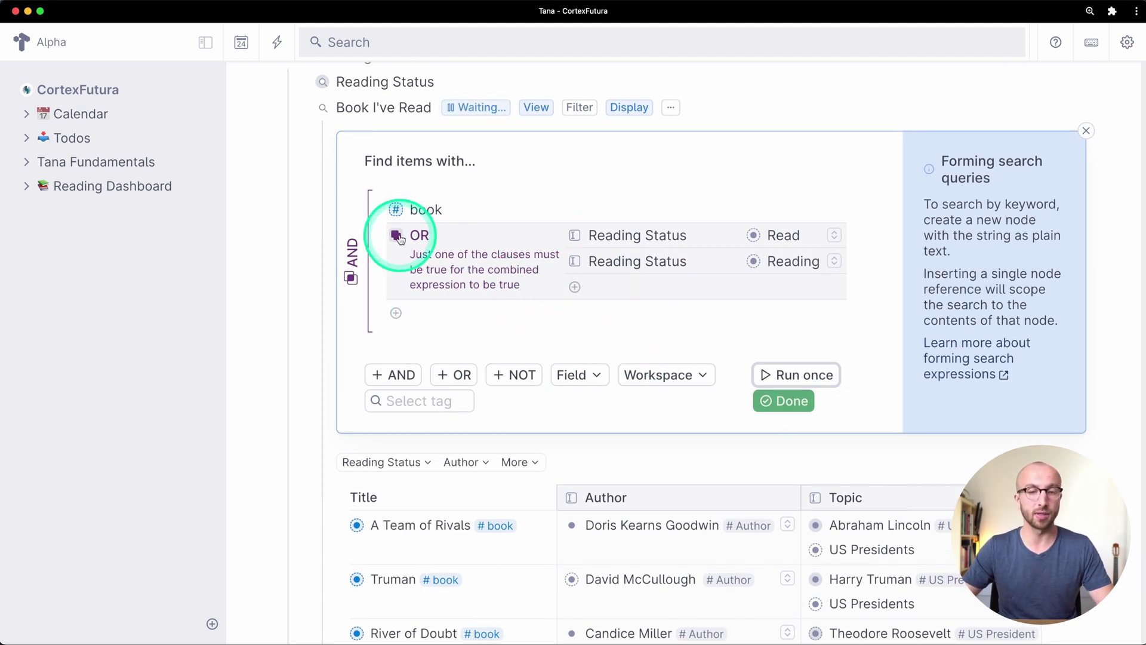
right_click(400, 238)
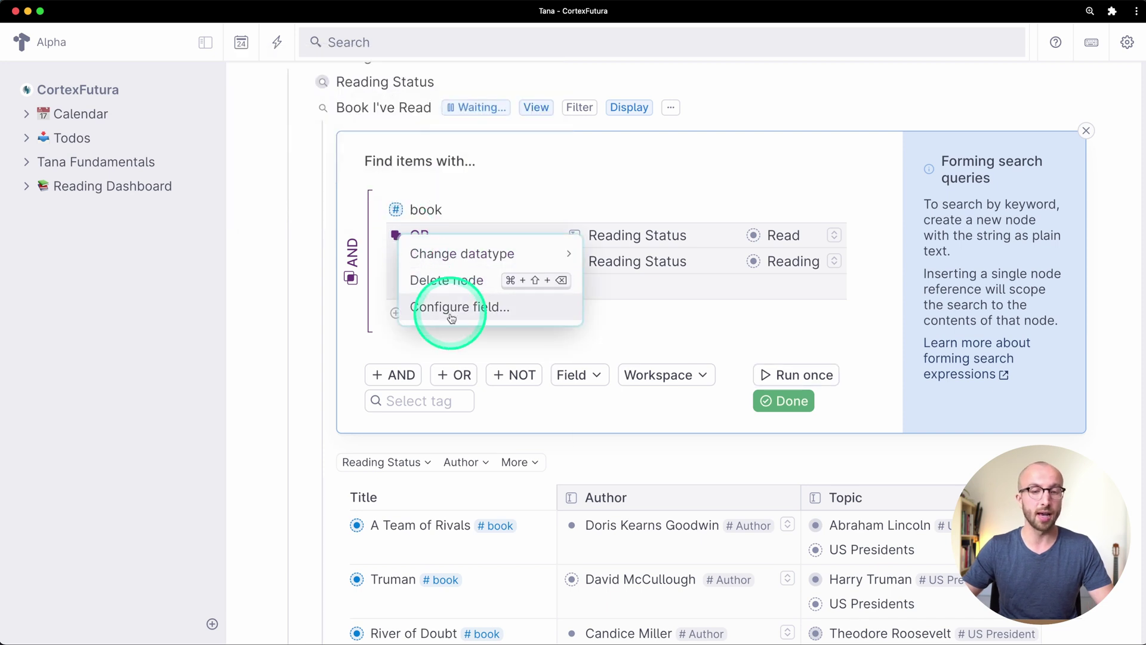
left_click(445, 279)
Add a NOT clause with Reading Status set to To Read to the Book I've Read query and finish editing it.
left_click(517, 352)
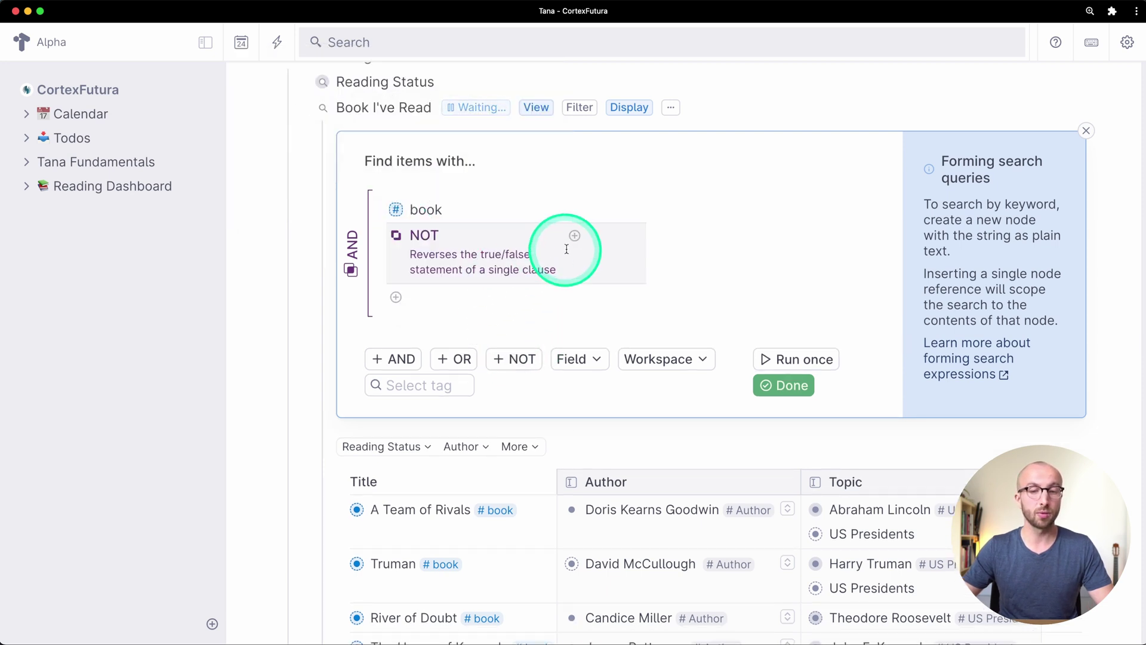
type("Re")
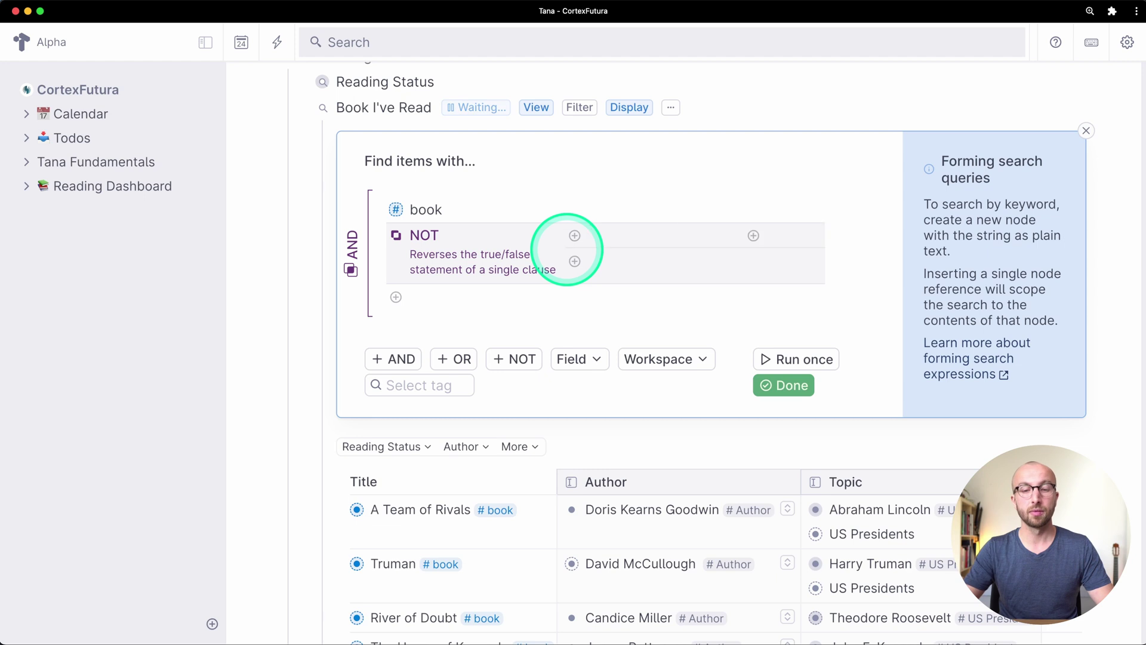
type("ad")
left_click(703, 286)
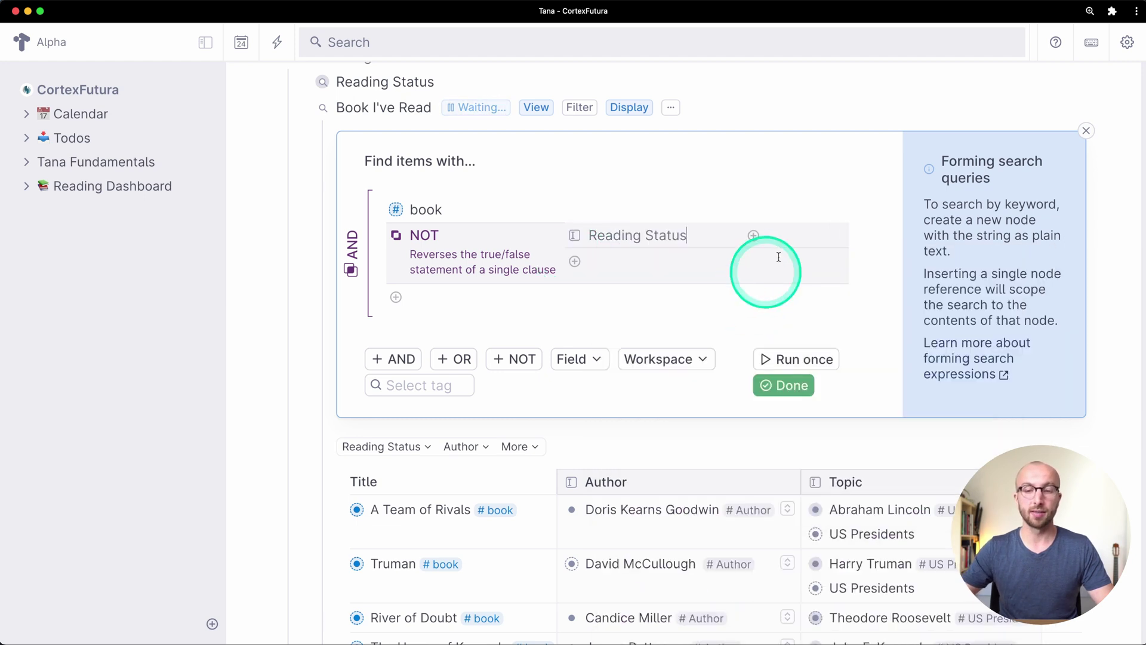
left_click(832, 234)
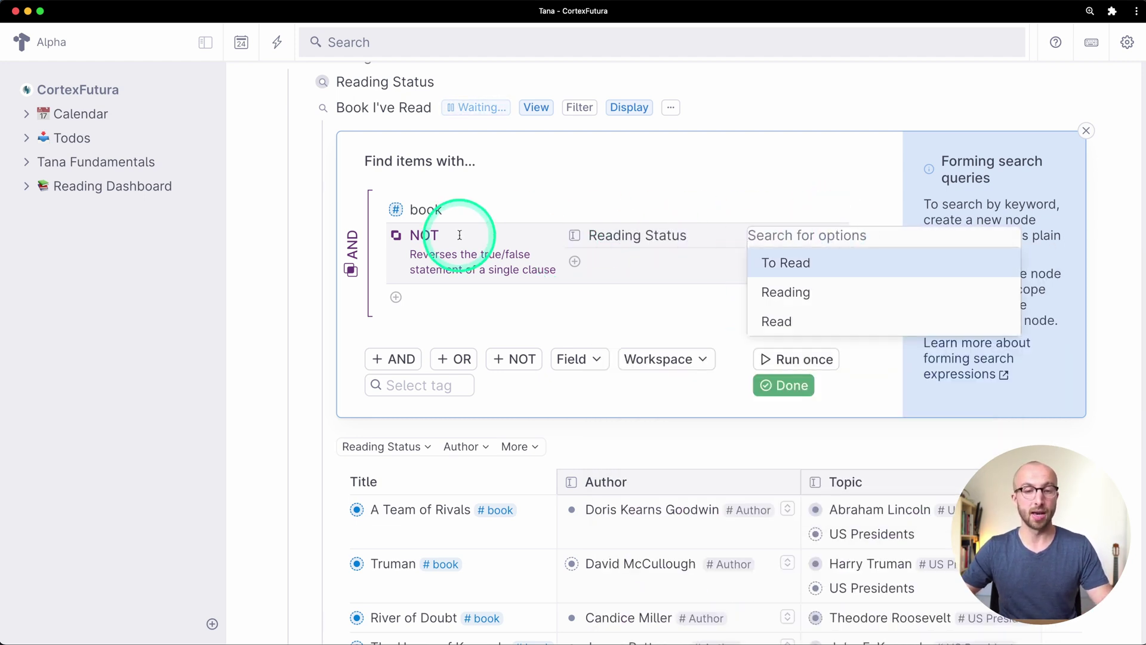
left_click(802, 256)
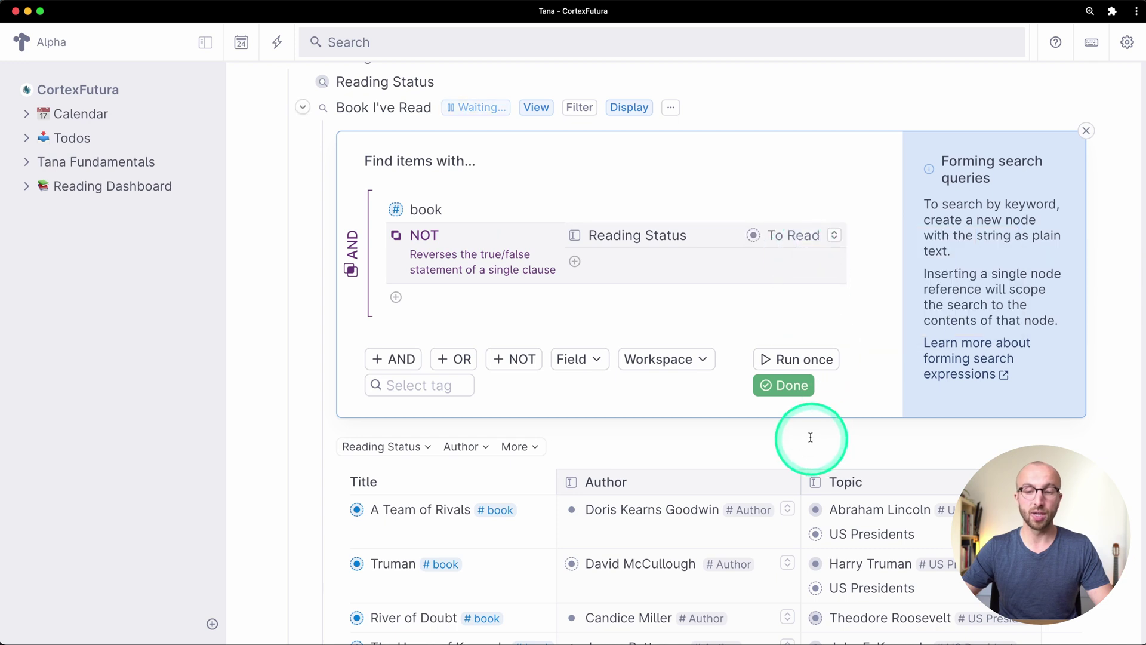
left_click(783, 385)
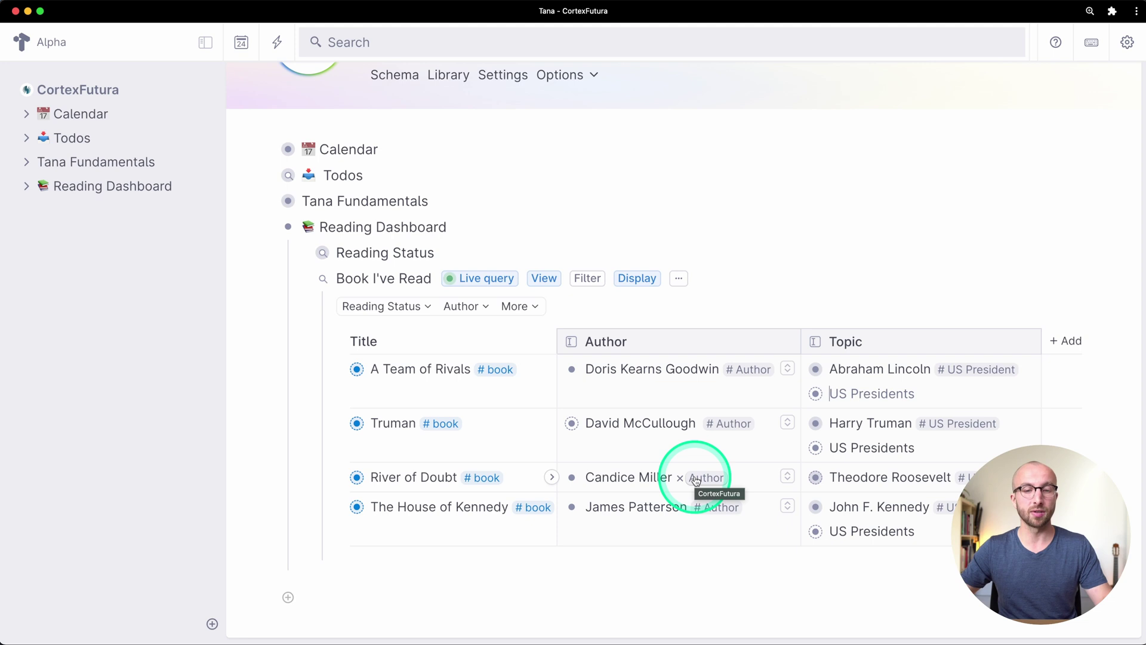
Reopen the Book I've Read query to examine its NOT clause.
left_click(494, 279)
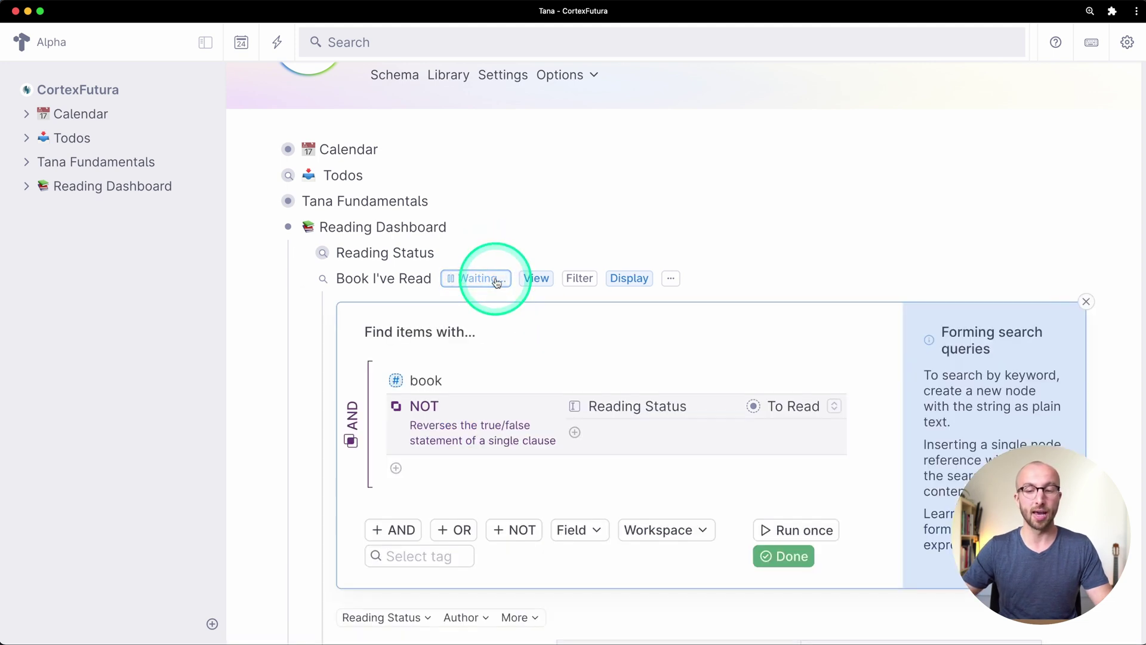
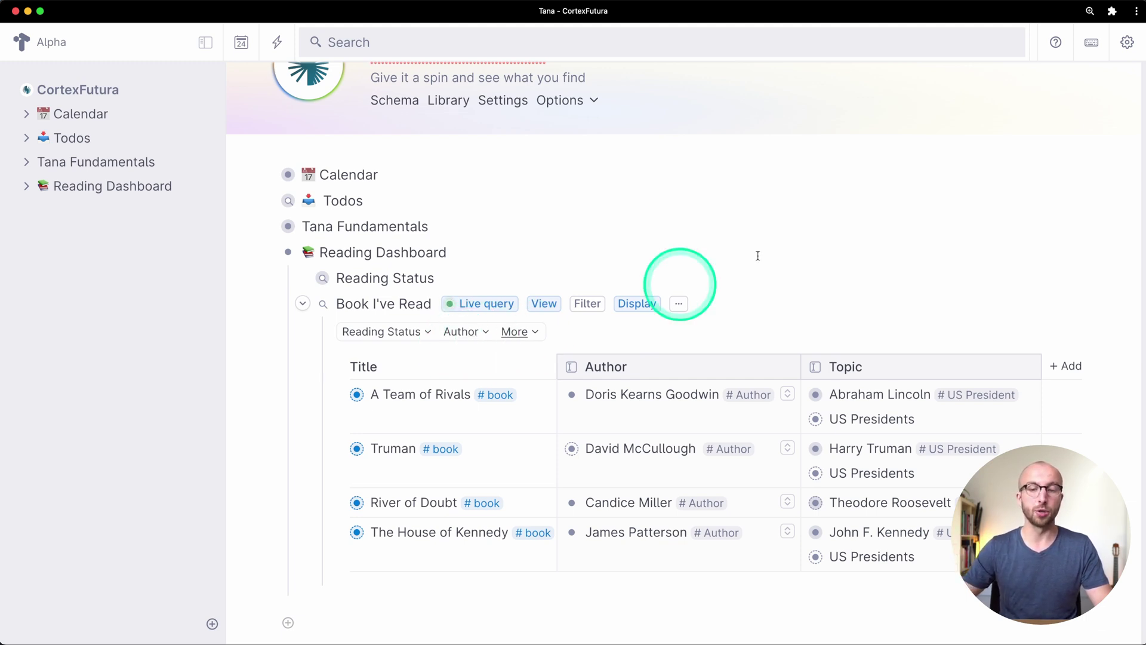
Enable the experimental tabsView feature in Tana labs.
left_click(1128, 43)
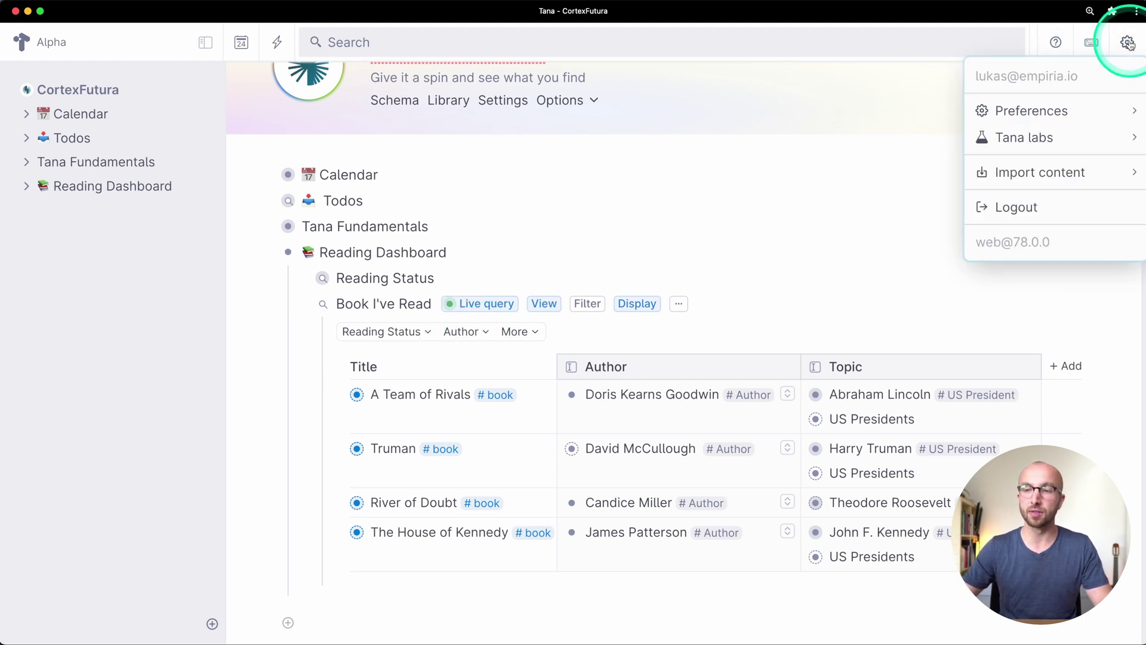
mouse_move(1045, 143)
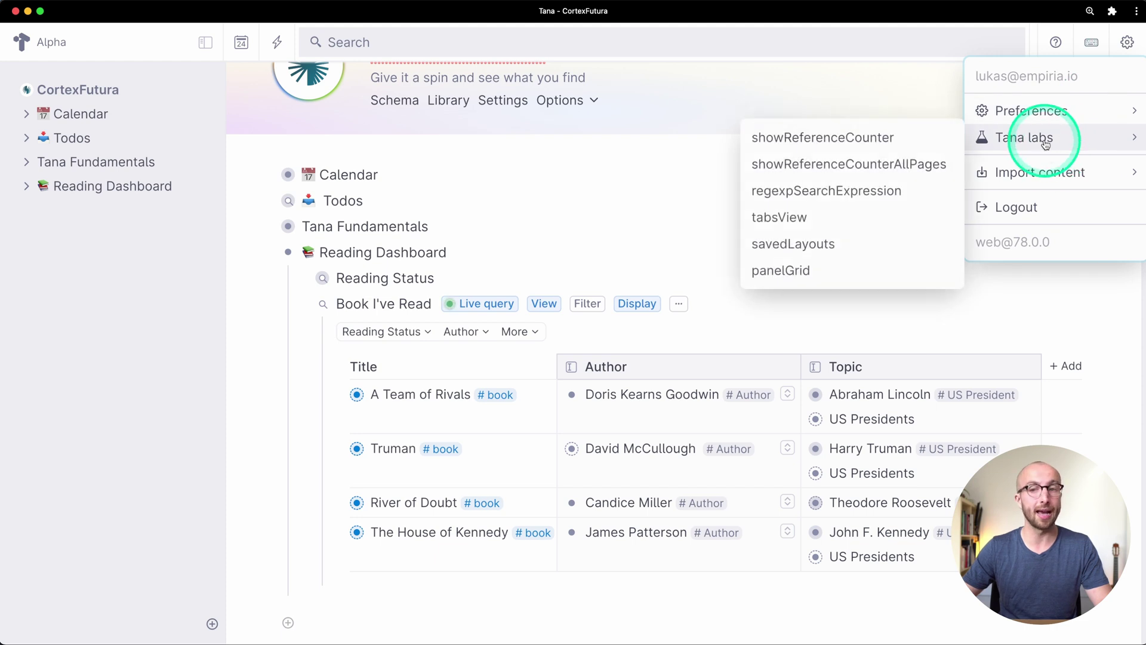
left_click(785, 223)
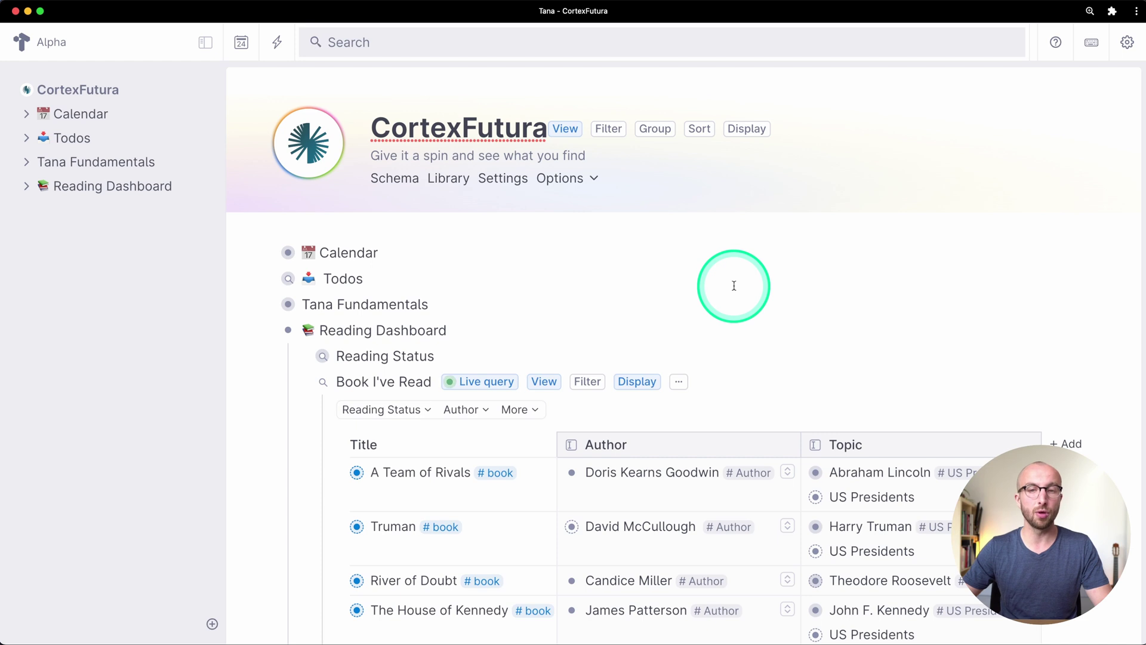
scroll(734, 285, "down", 3)
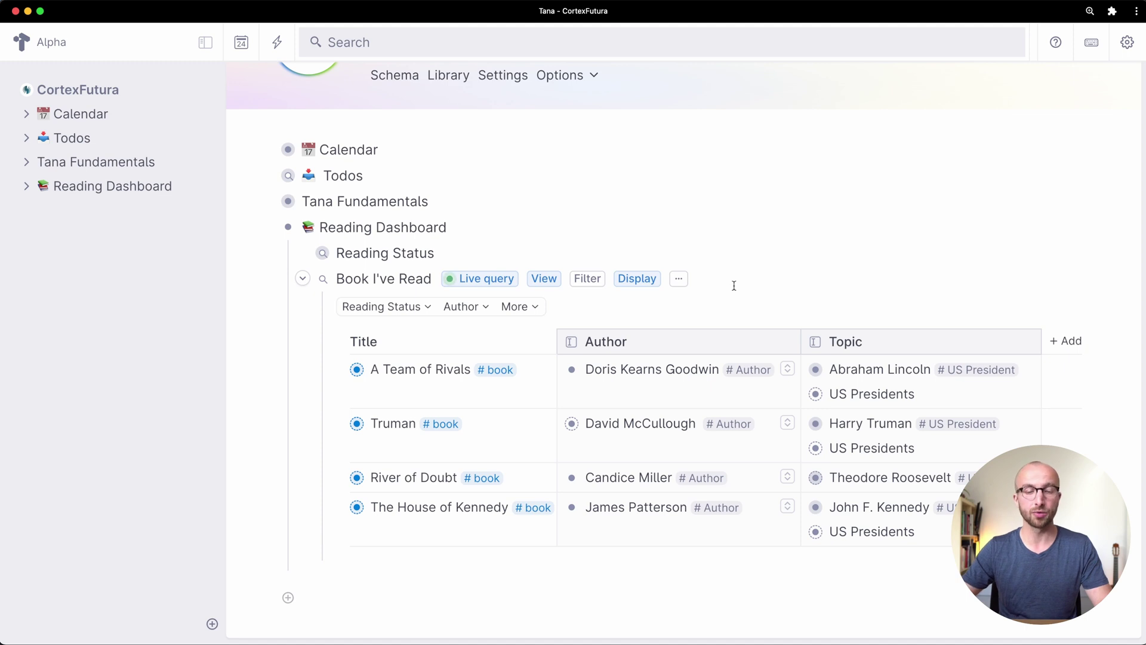
Show the Reading Dashboard node's contents in the tabs view.
left_click(722, 284)
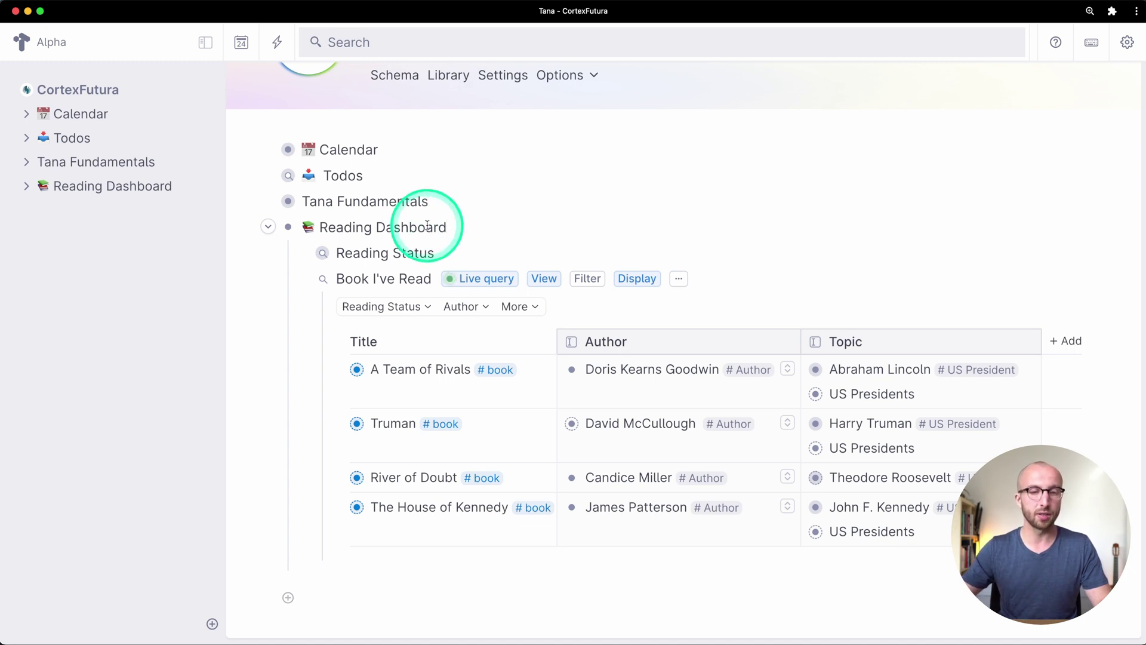
key("super+k")
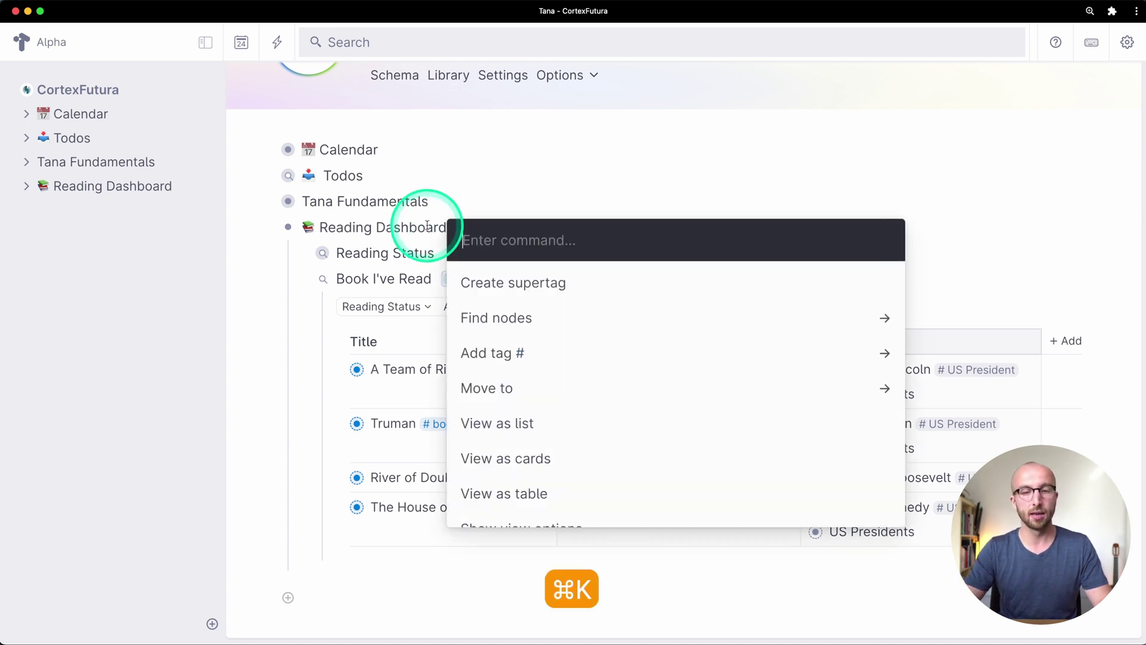
type("view")
key("Down")
key("Down")
key("Down")
key("Return")
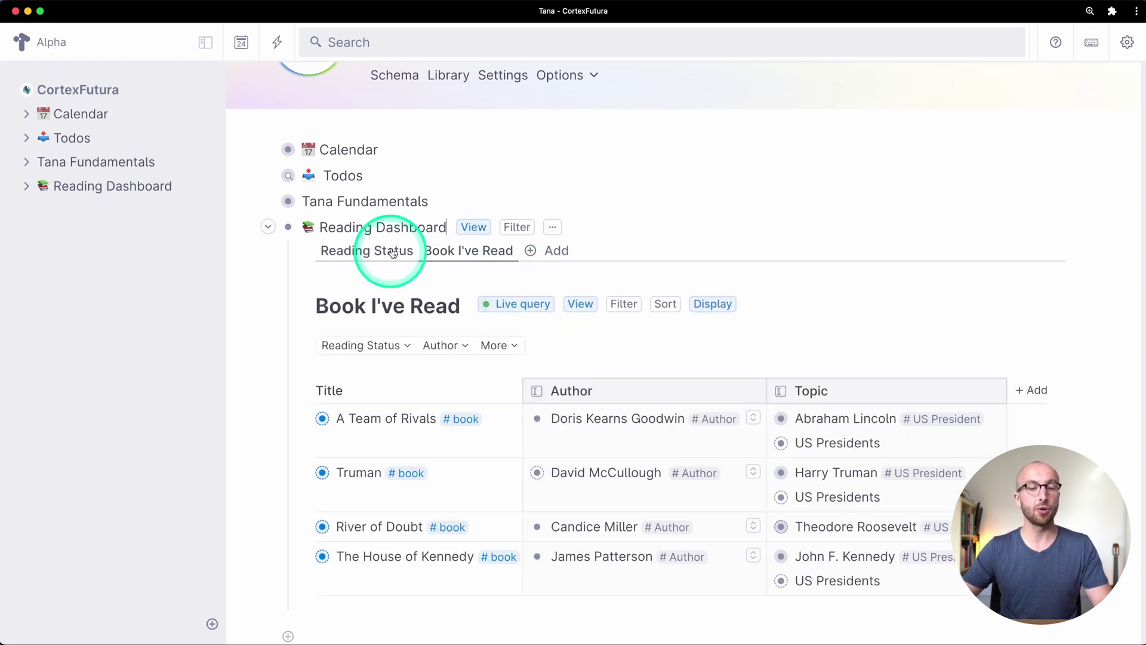
Look through the dashboard's Reading Status board and return to the Book I've Read table.
left_click(348, 252)
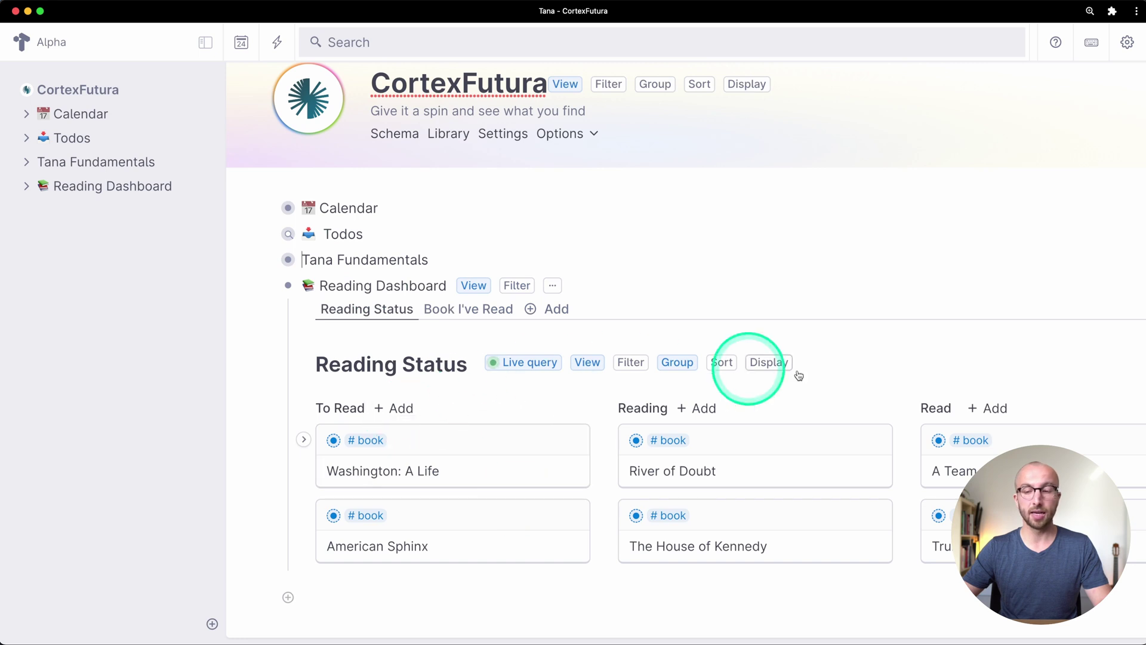
scroll(858, 380, "right", 3)
scroll(859, 379, "left", 3)
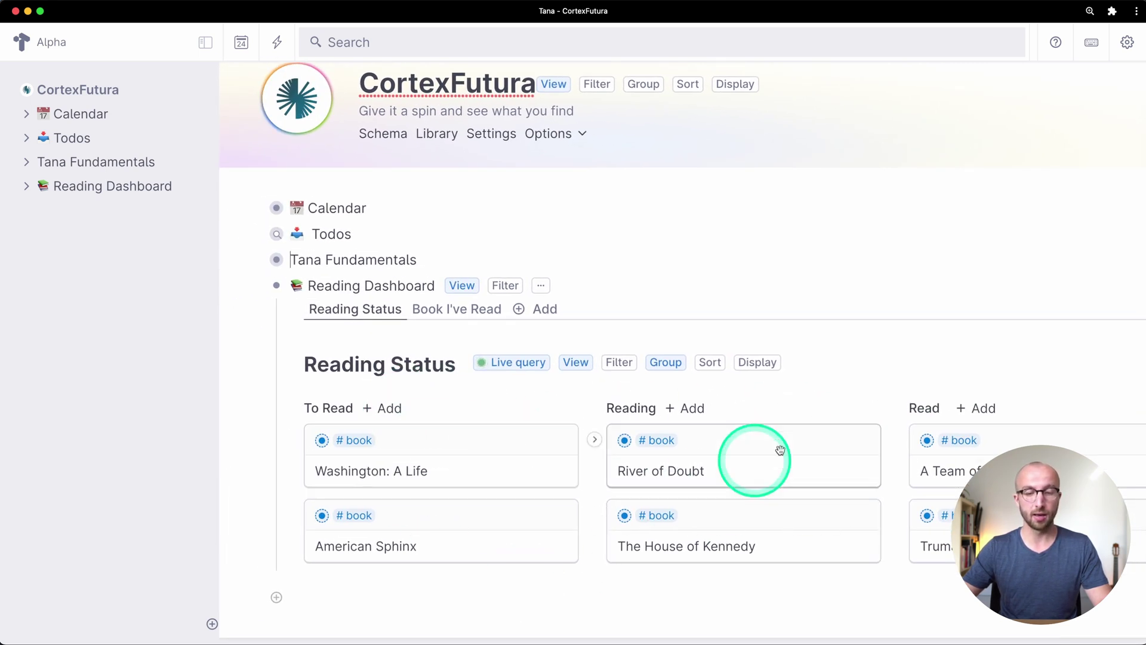
left_click(438, 313)
scroll(465, 302, "down", 2)
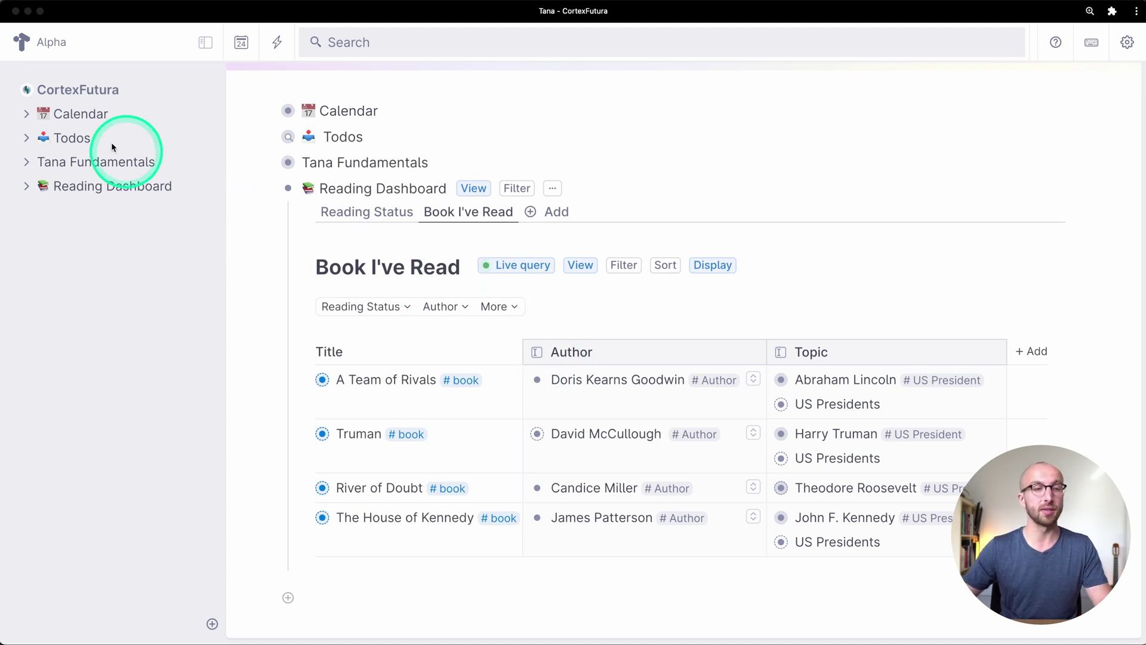
Open today's day page and add a live search there for nodes tagged #US President.
left_click(72, 114)
left_click(443, 188)
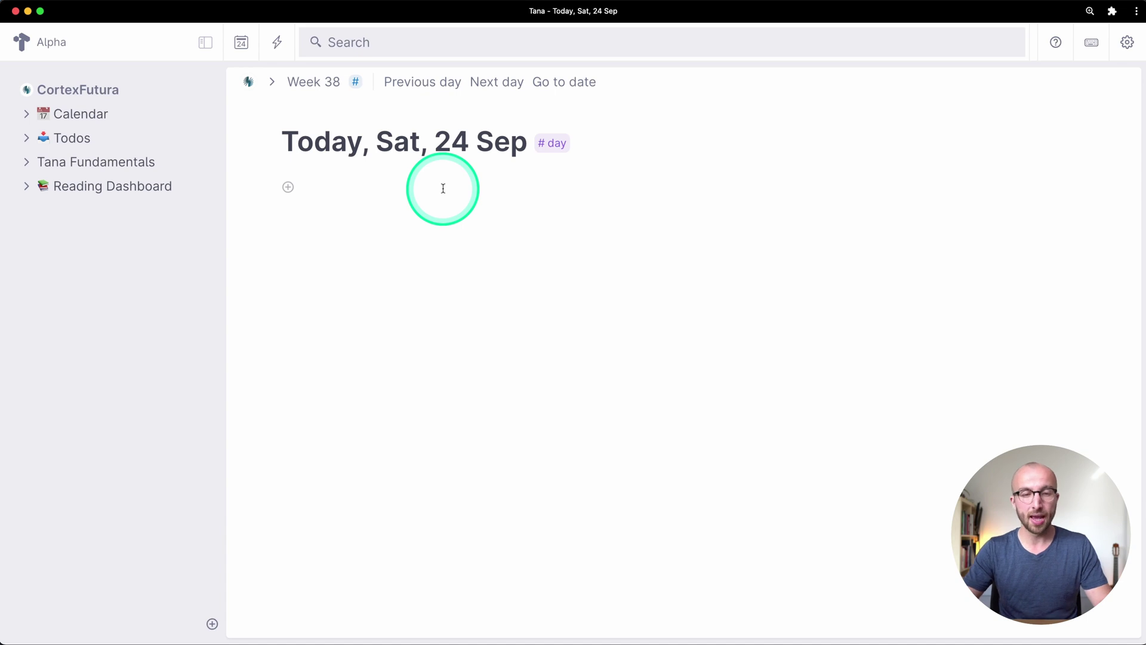
key("super+k")
type("find")
key("Return")
key("Return")
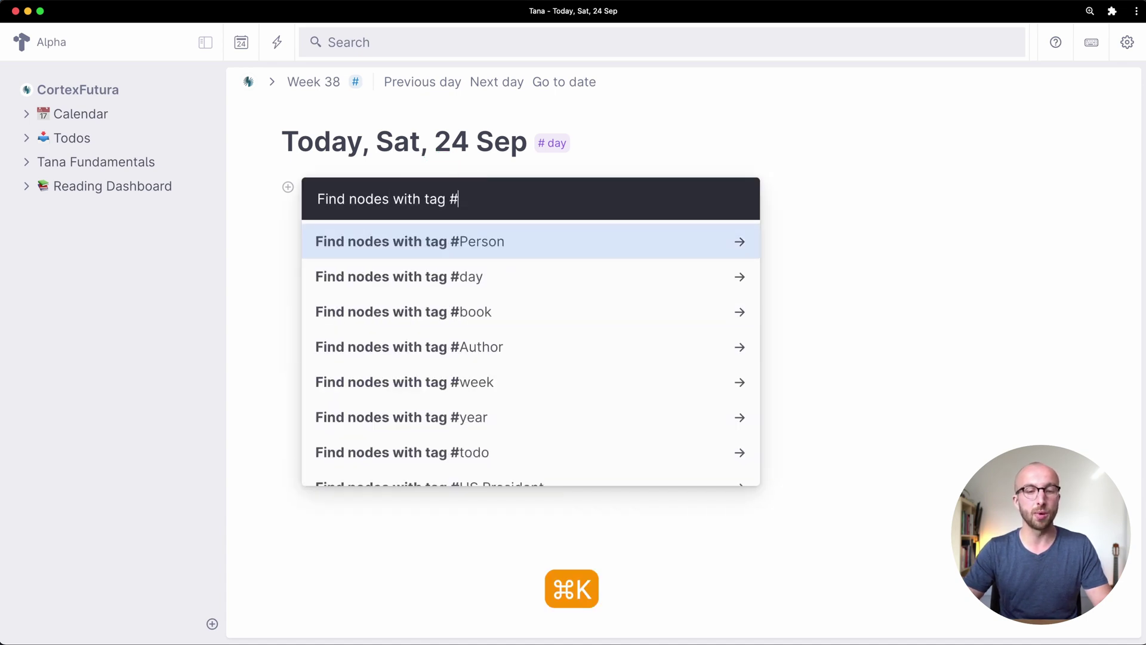
type("US")
key("Return")
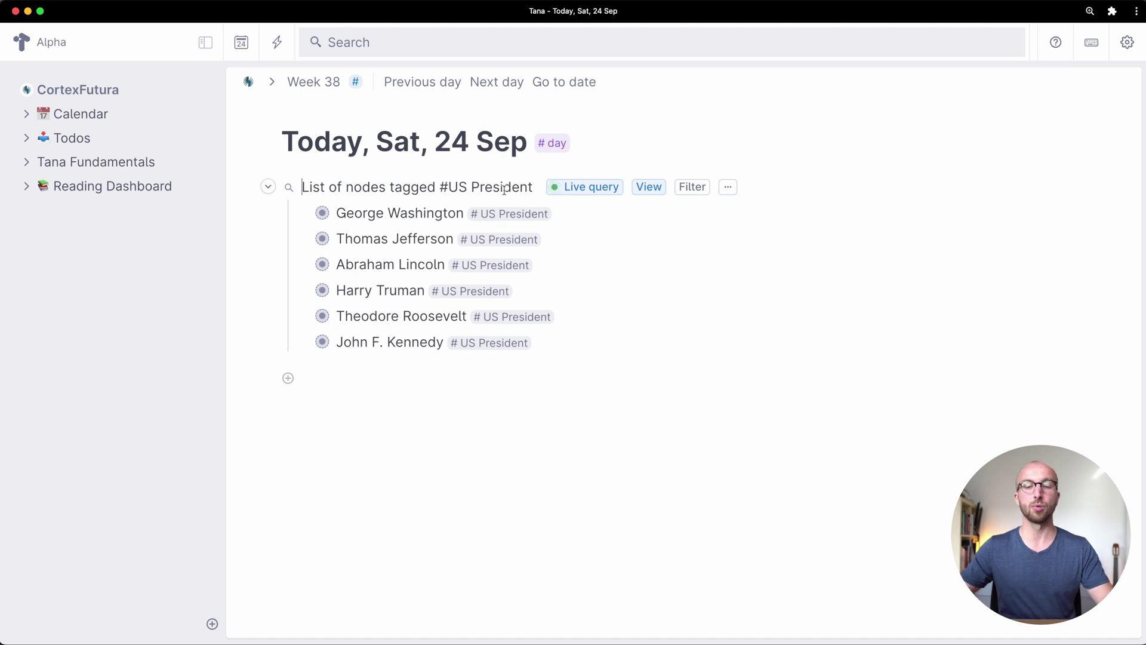
Rename the search node to "US Presidents after American Civil War" and show its results as a table.
triple_click(477, 185)
type("US Presidents after American Civil War")
left_click(665, 187)
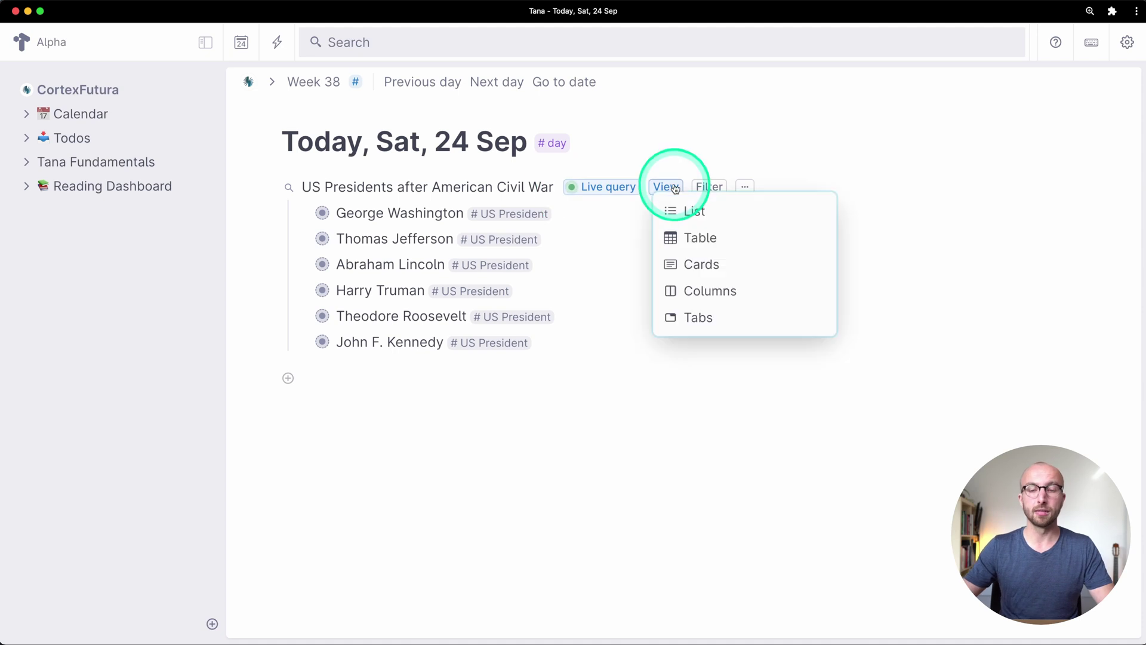
left_click(701, 237)
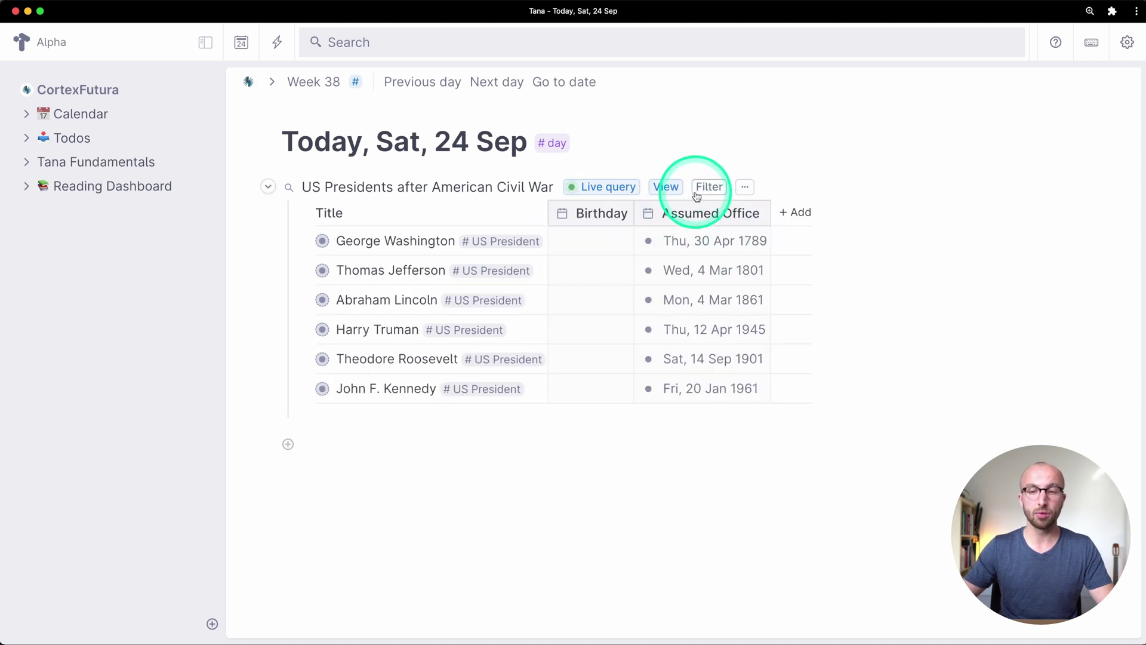
Hide the Birthday field from the presidents table, keeping Assumed Office displayed.
left_click(745, 186)
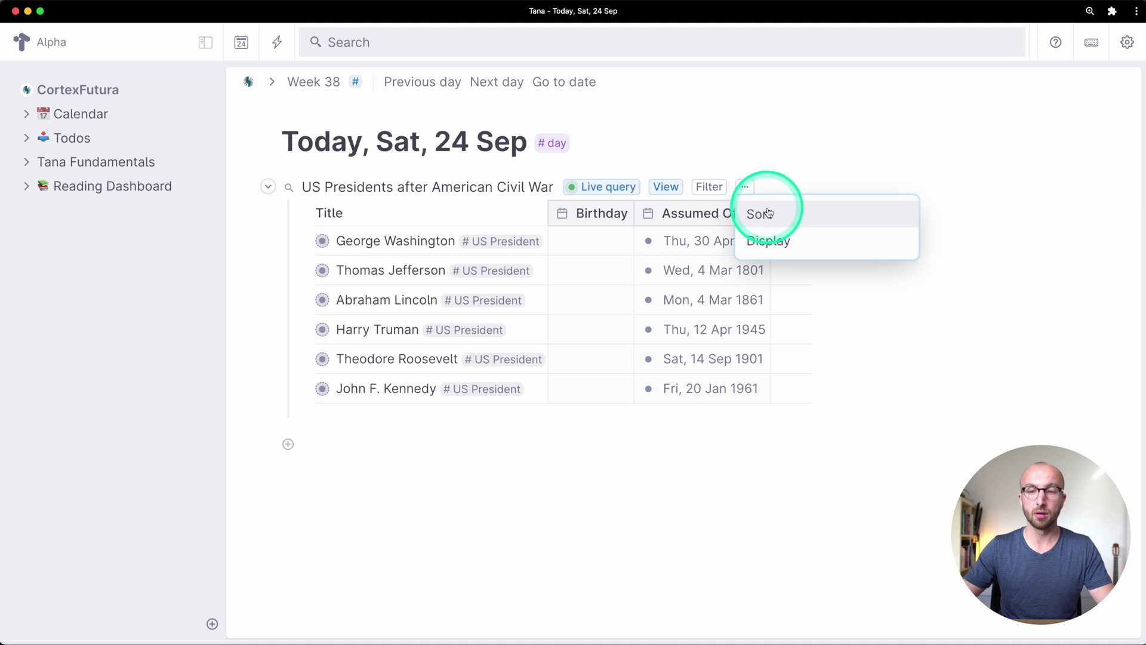
left_click(770, 239)
left_click(861, 246)
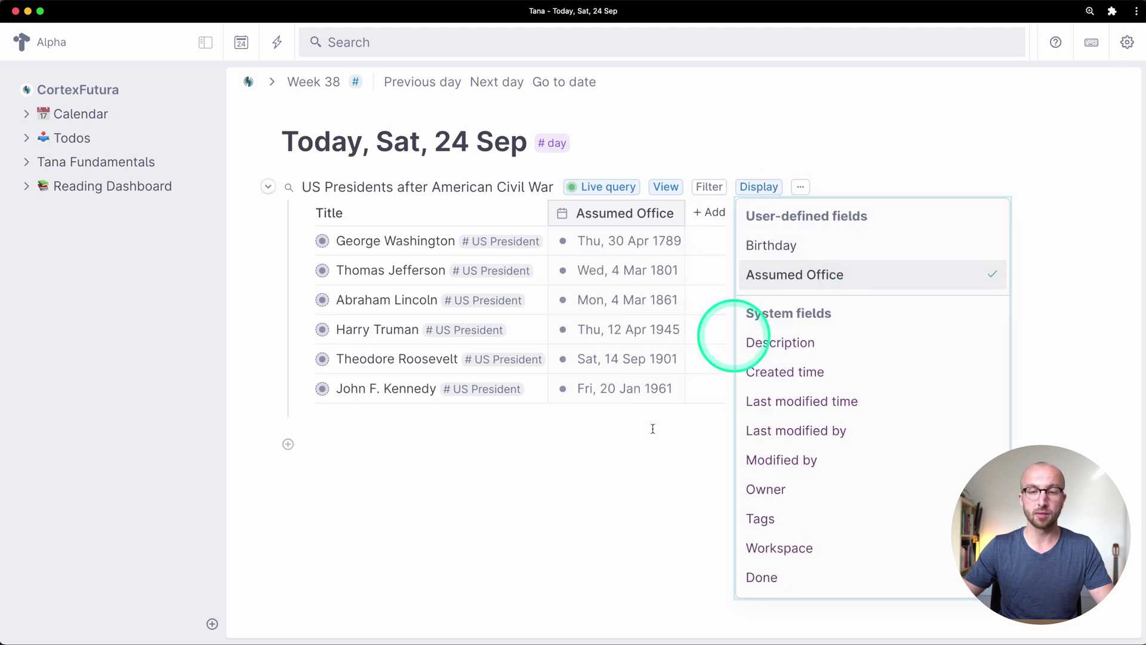
left_click(583, 532)
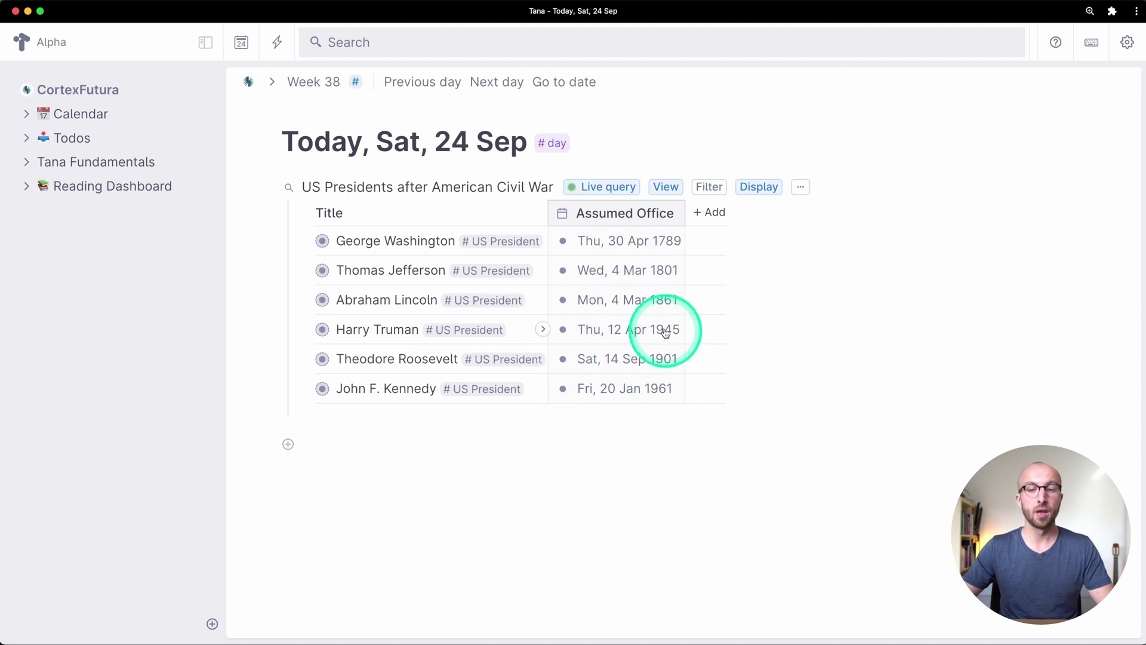
Open the presidents query for editing and add the GT system field below the US President tag condition.
left_click(606, 187)
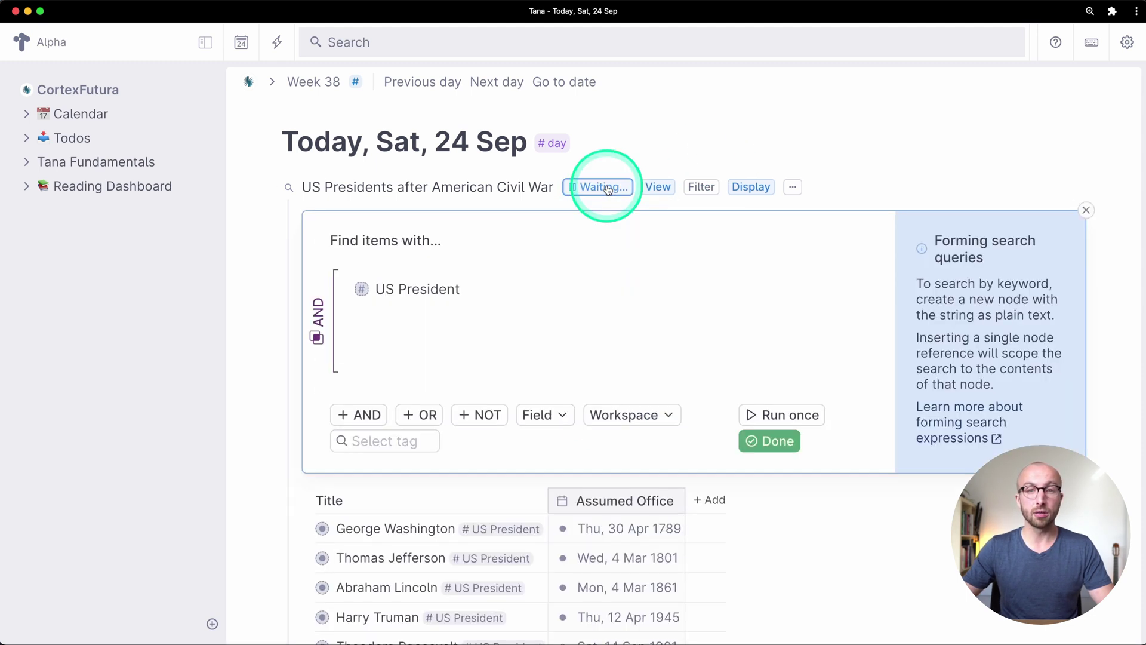
left_click(461, 309)
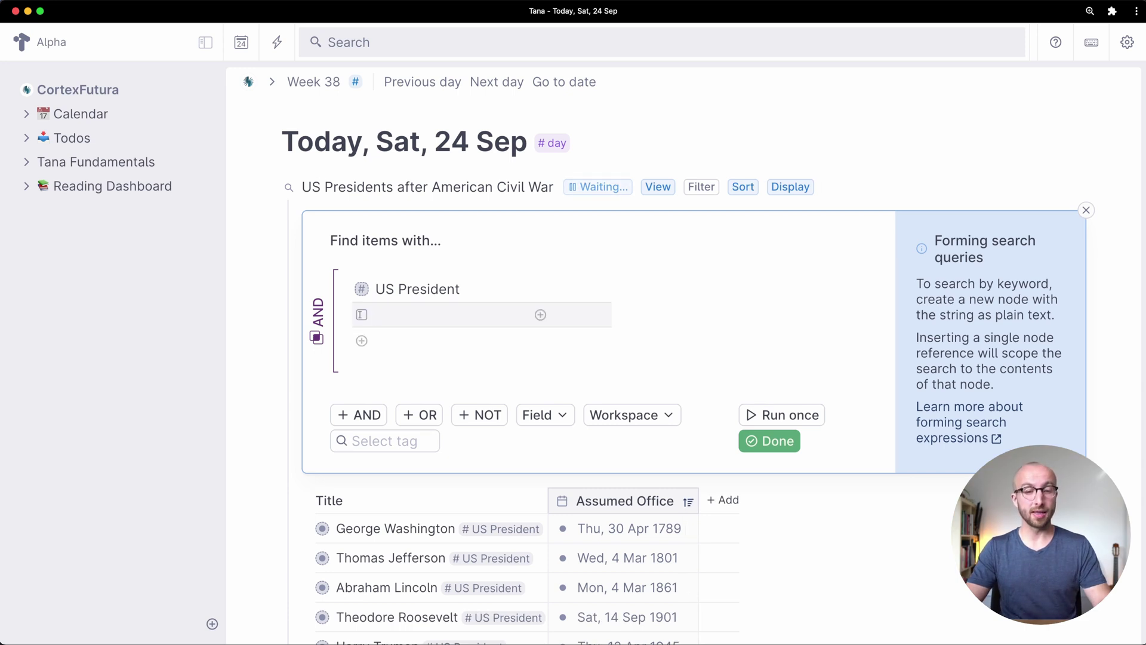
type("GT")
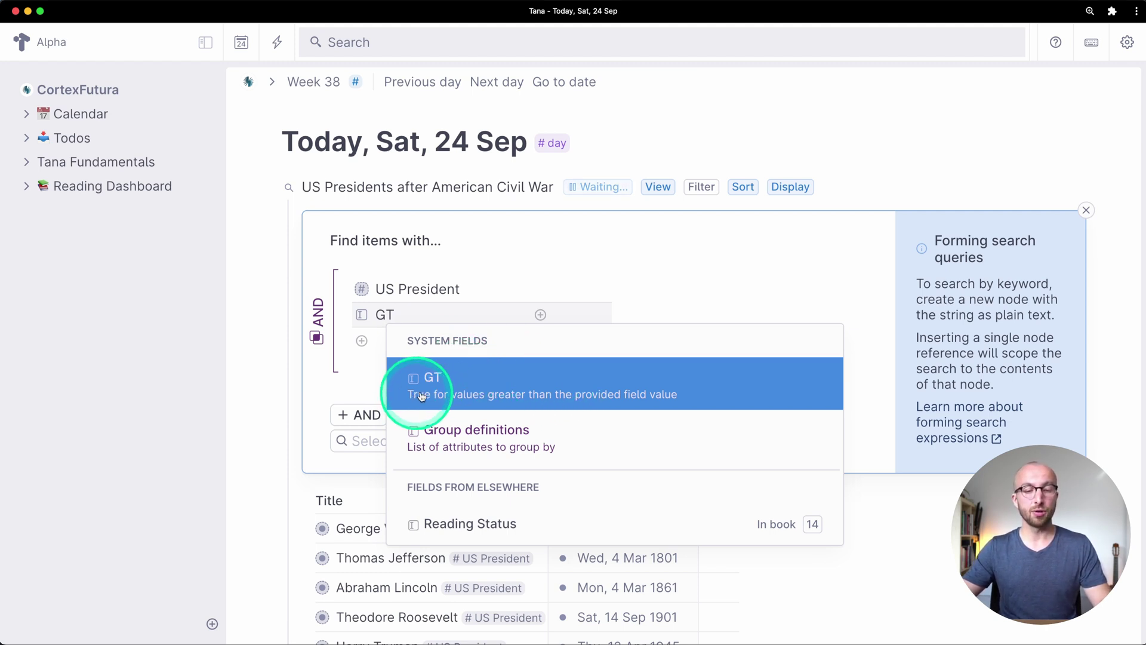
left_click(525, 394)
scroll(586, 317, "down", 1)
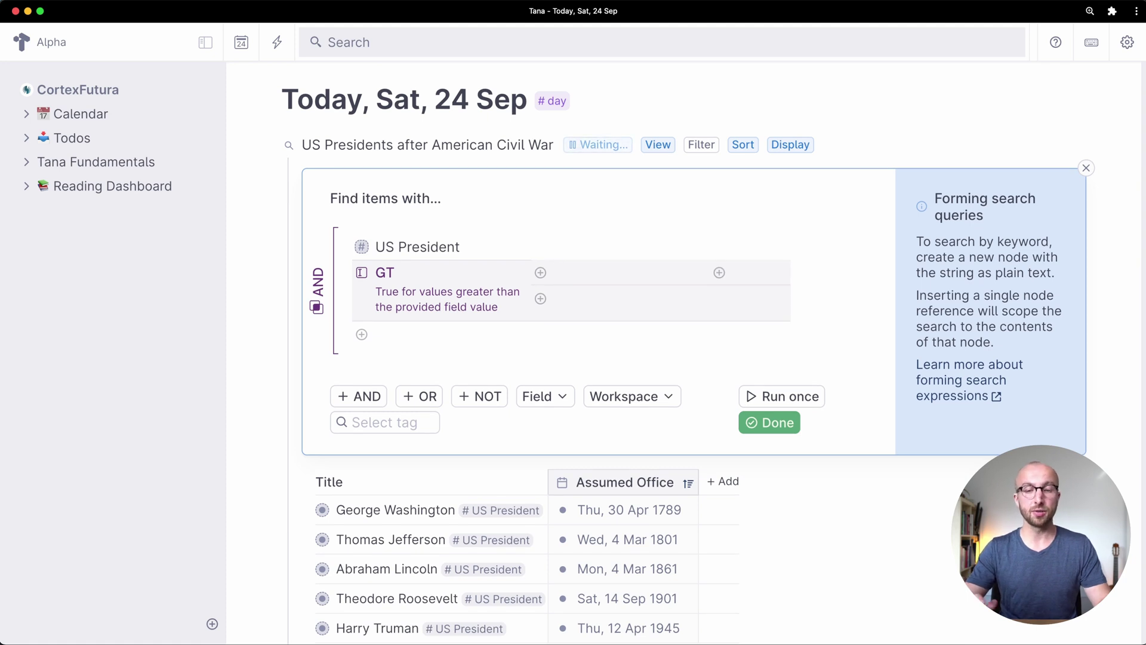
Set the GT condition to the Assumed Office field with the date 26 May 1865.
type("Assu")
key("Return")
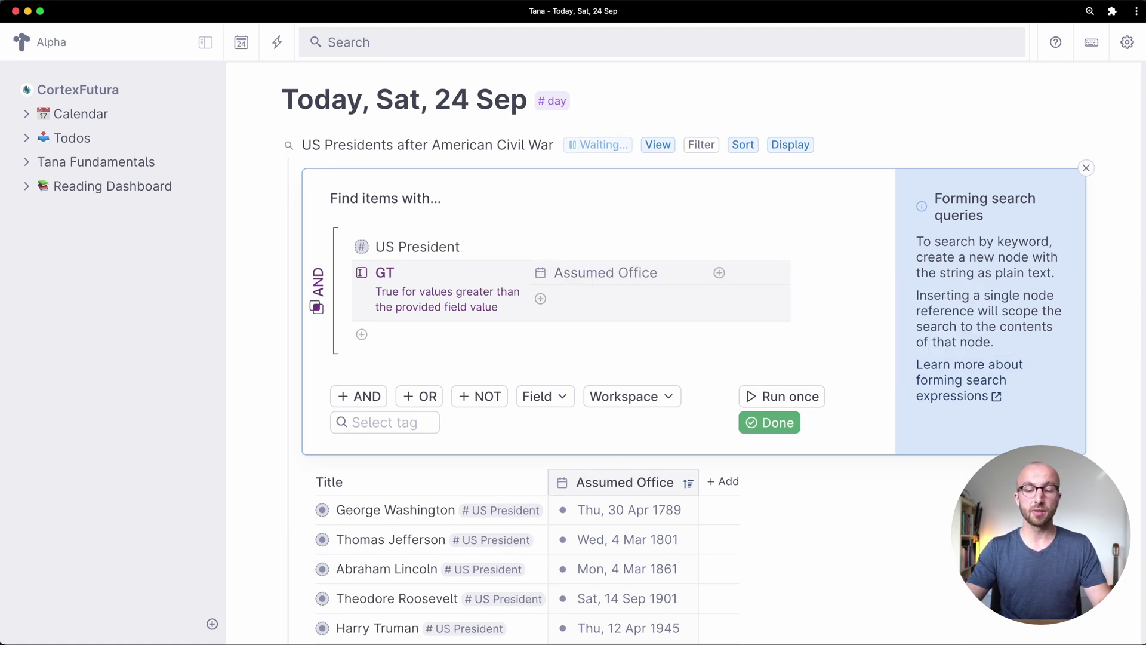
left_click(754, 273)
type("@")
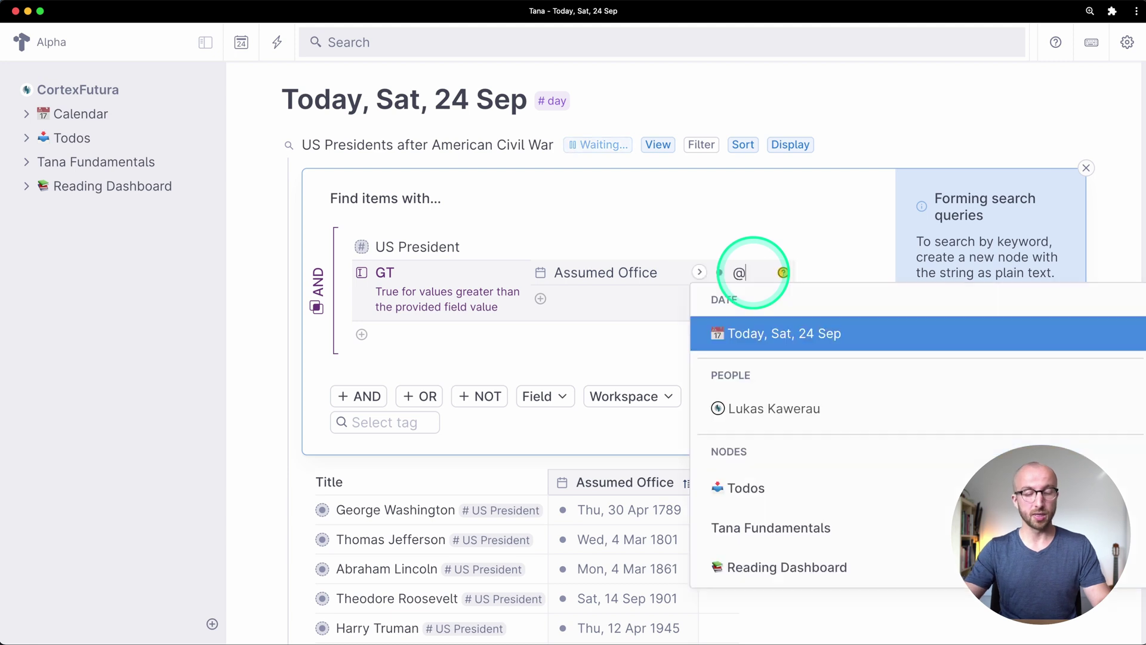
type("May 26")
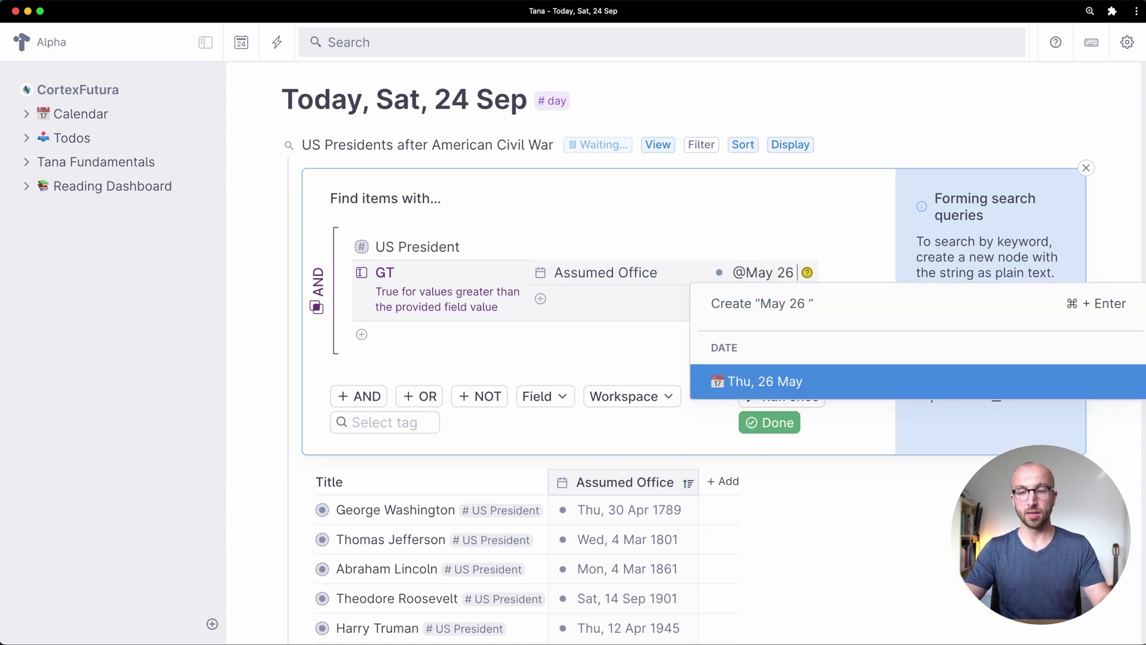
type(" 1865")
key("Return")
left_click(732, 351)
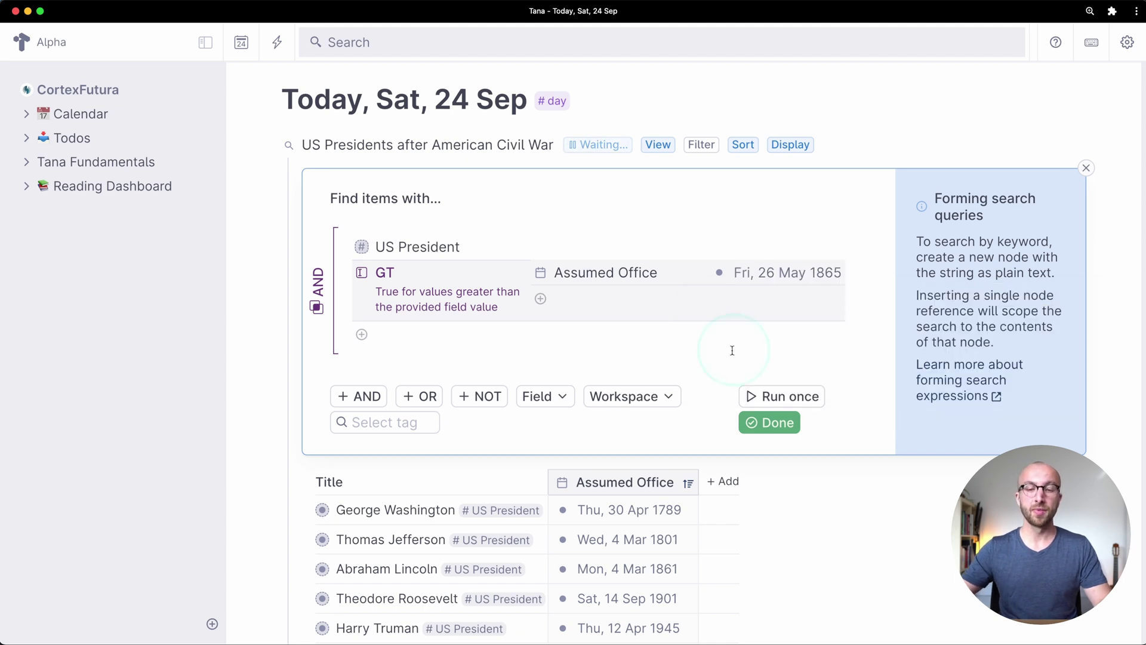
Run the presidents query once to check its date condition, and finish editing it.
scroll(732, 351, "down", 3)
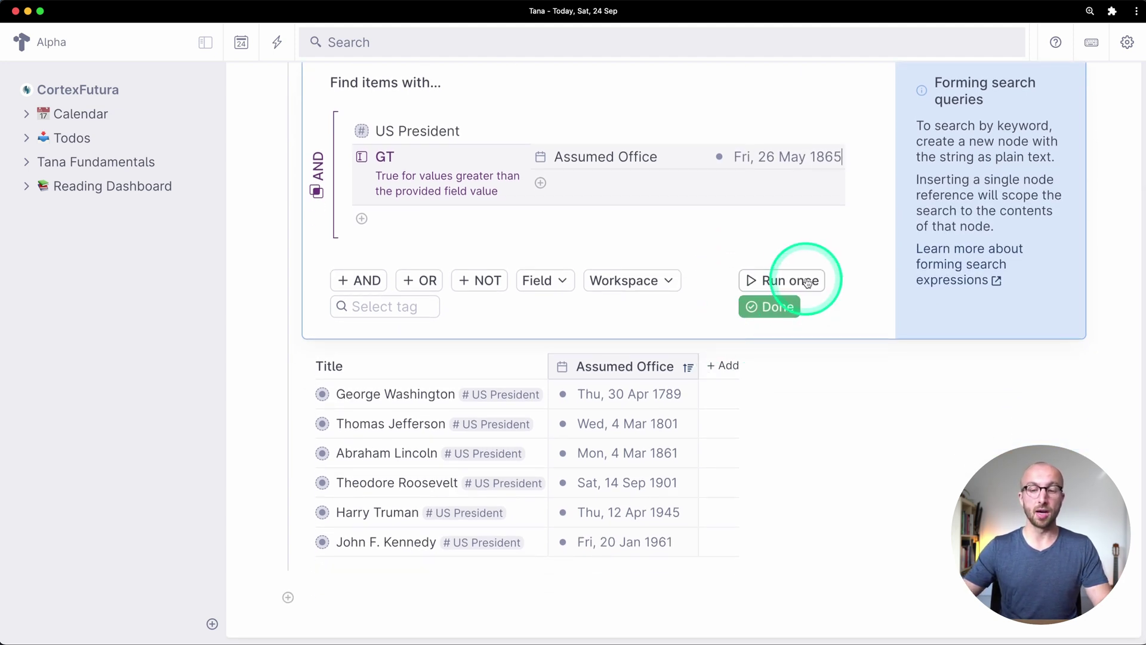
left_click(808, 280)
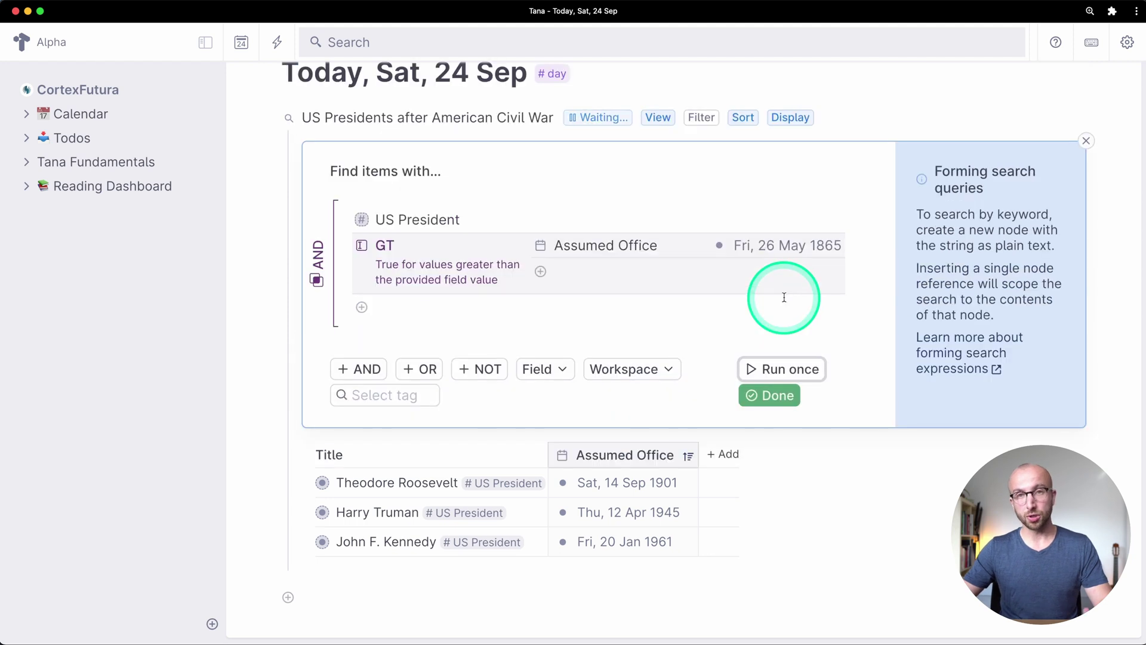
left_click(606, 541)
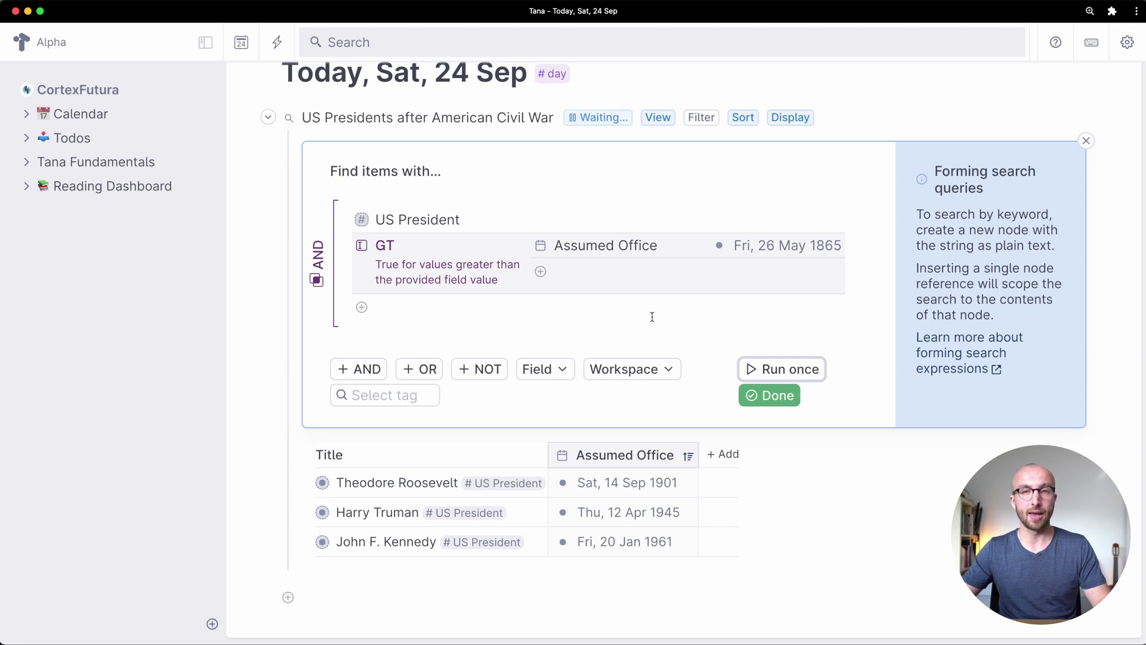
left_click(770, 396)
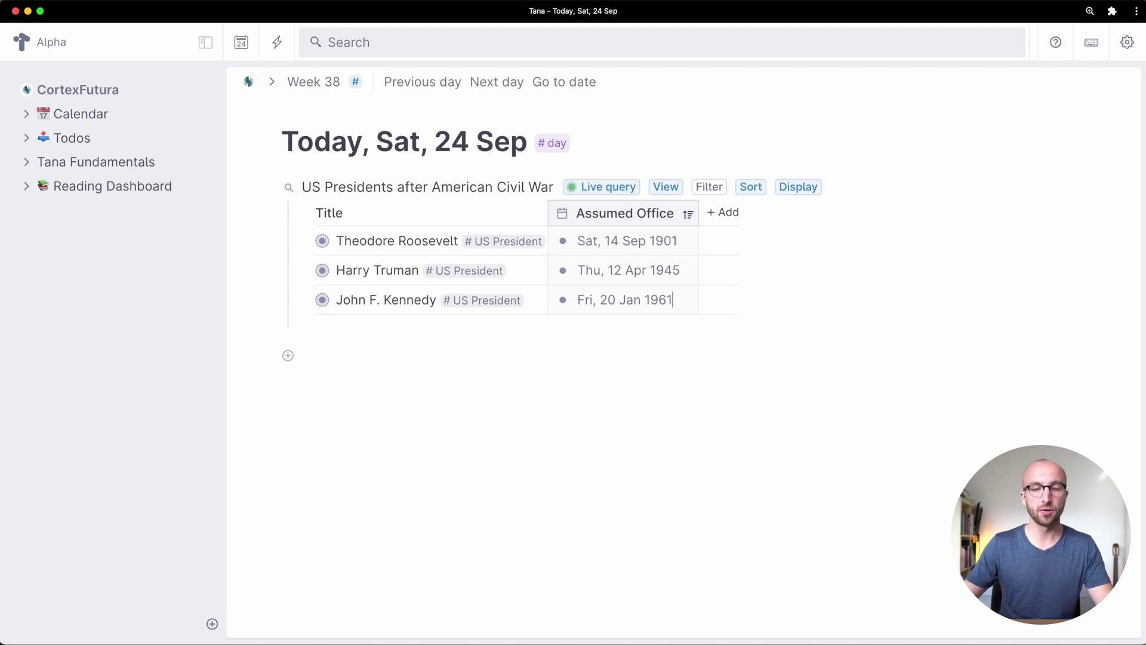
Add a new column named Party to the presidents table.
left_click(732, 212)
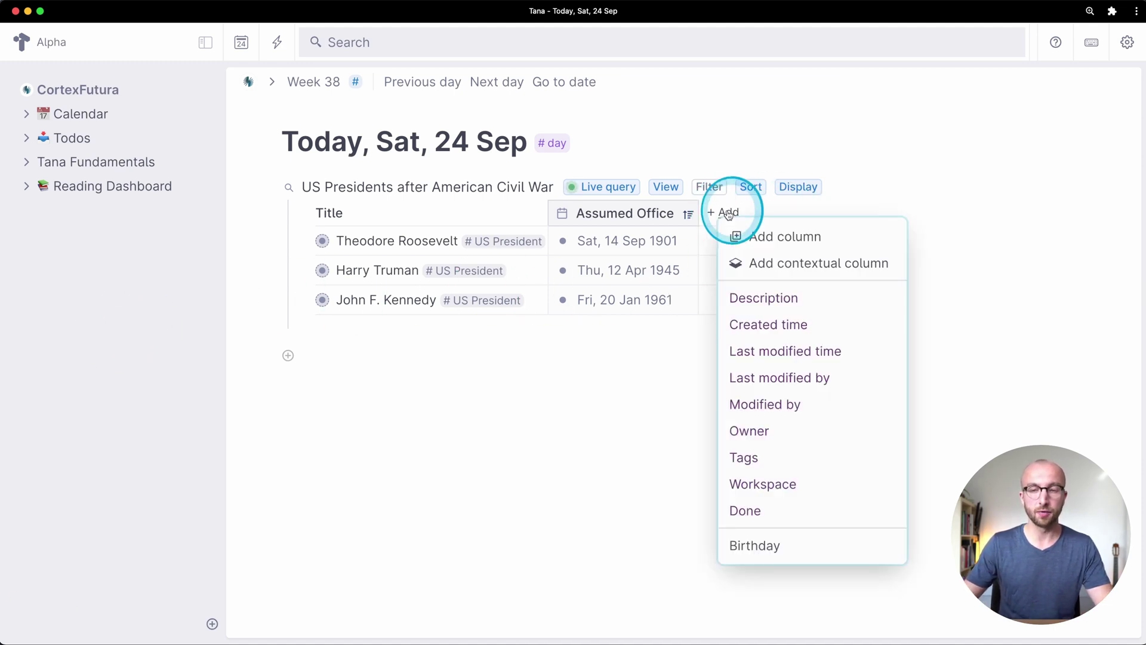
left_click(755, 236)
left_click(745, 213)
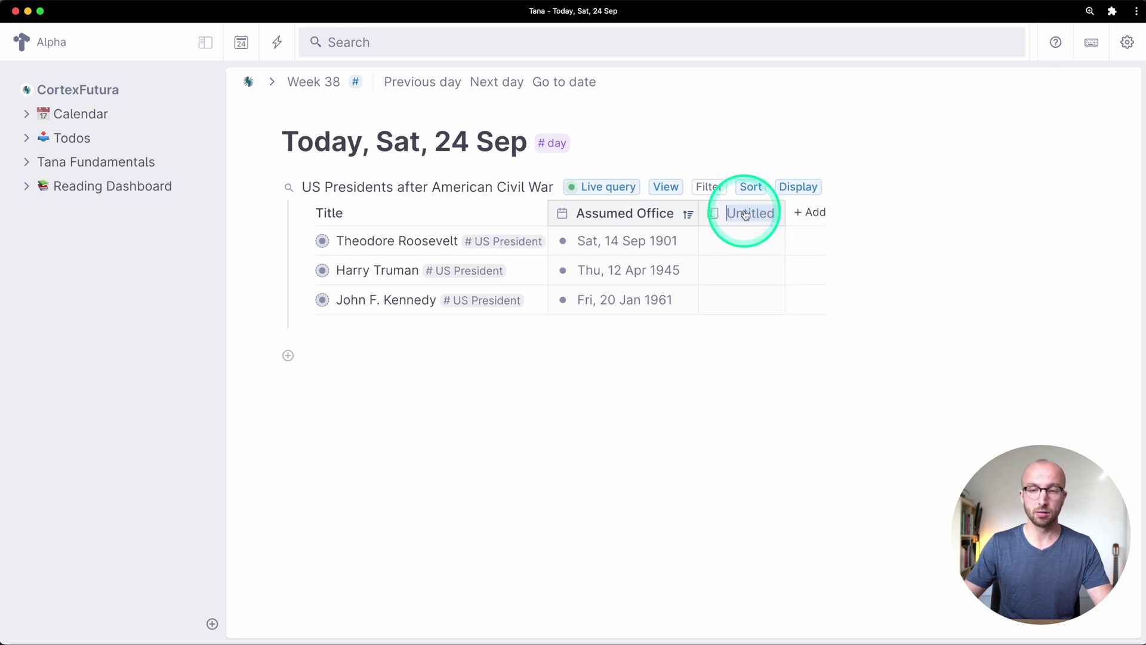
type("Party")
Fill in the Party column with Republican for Theodore Roosevelt and Democrat for Harry Truman and John F. Kennedy.
left_click(755, 243)
type("Republican")
key("Down")
type("Democrat")
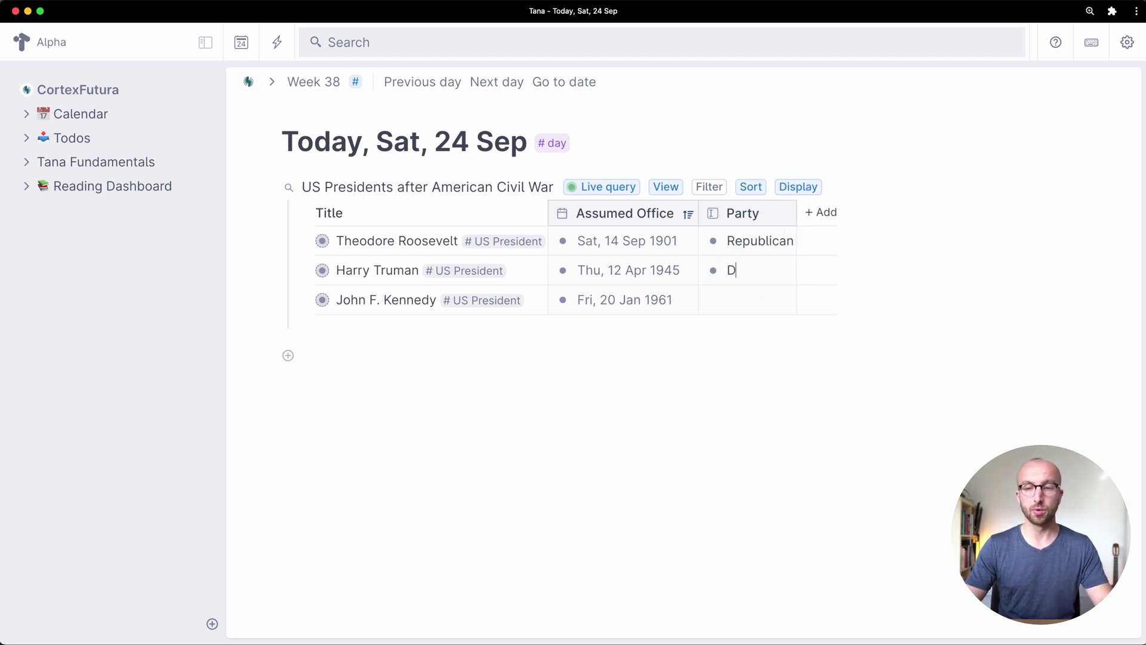
key("Down")
type("Demo")
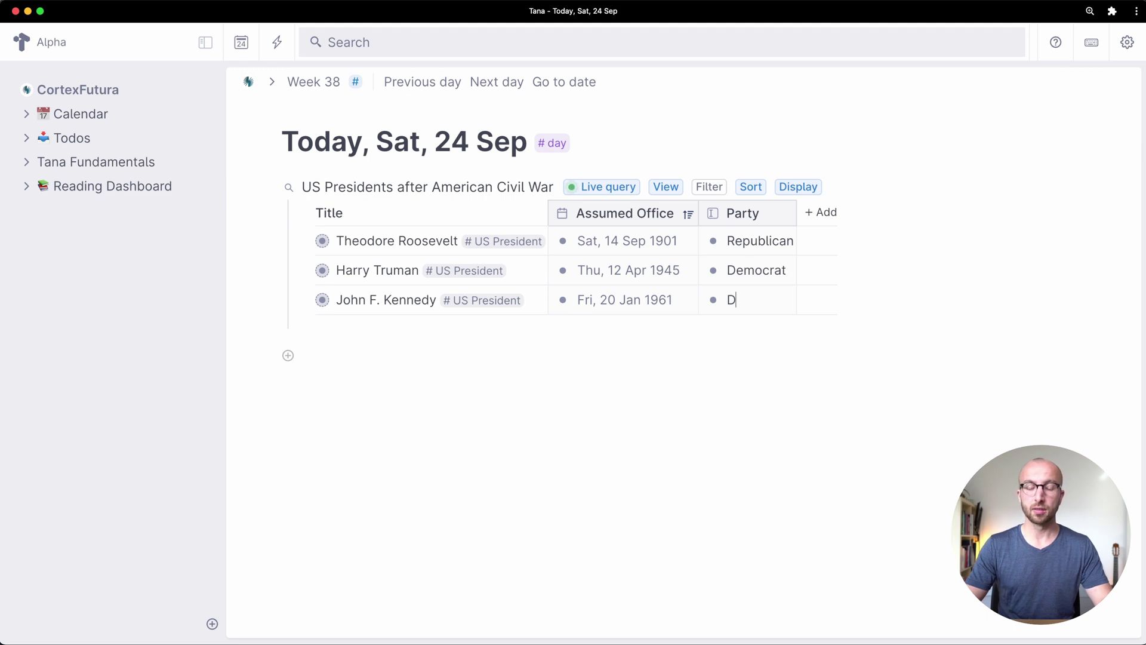
type("cre")
type("t")
left_click(812, 255)
Add a condition to the presidents query requiring the Party field to be Democrat, and finish editing it.
left_click(605, 186)
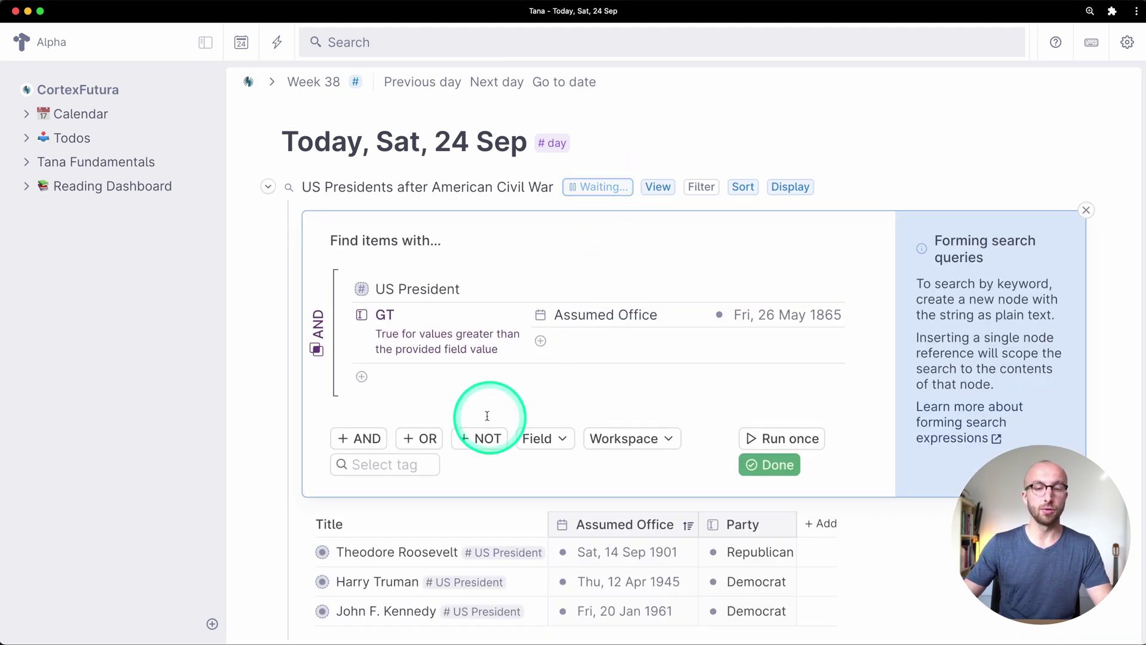
left_click(439, 382)
type("Party")
key("Return")
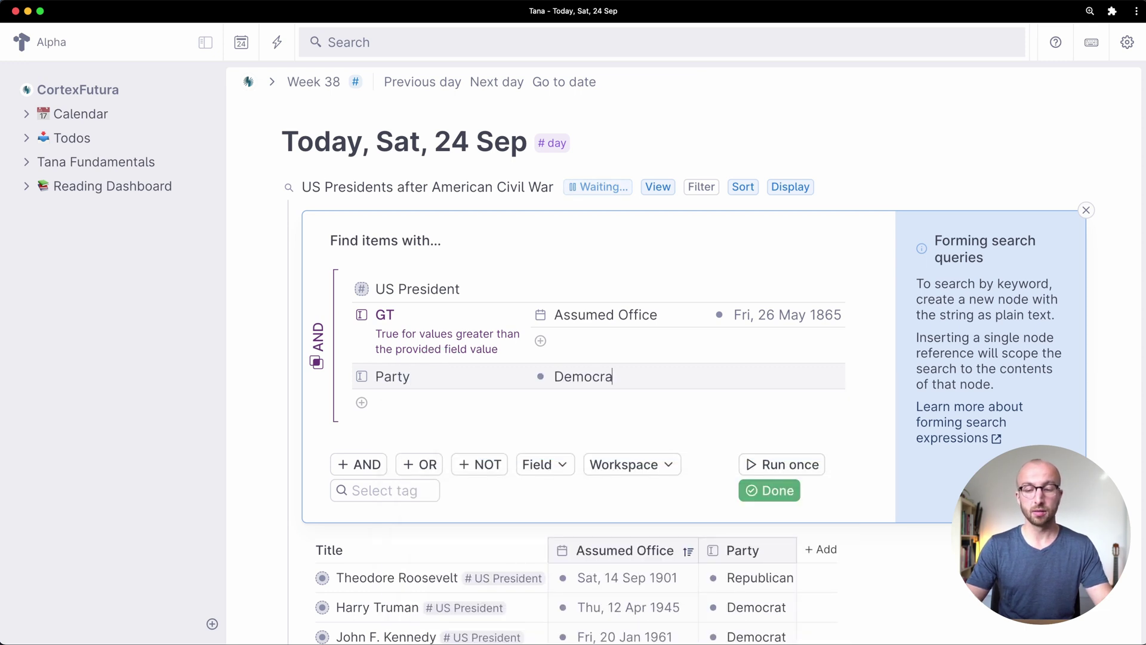
left_click(787, 488)
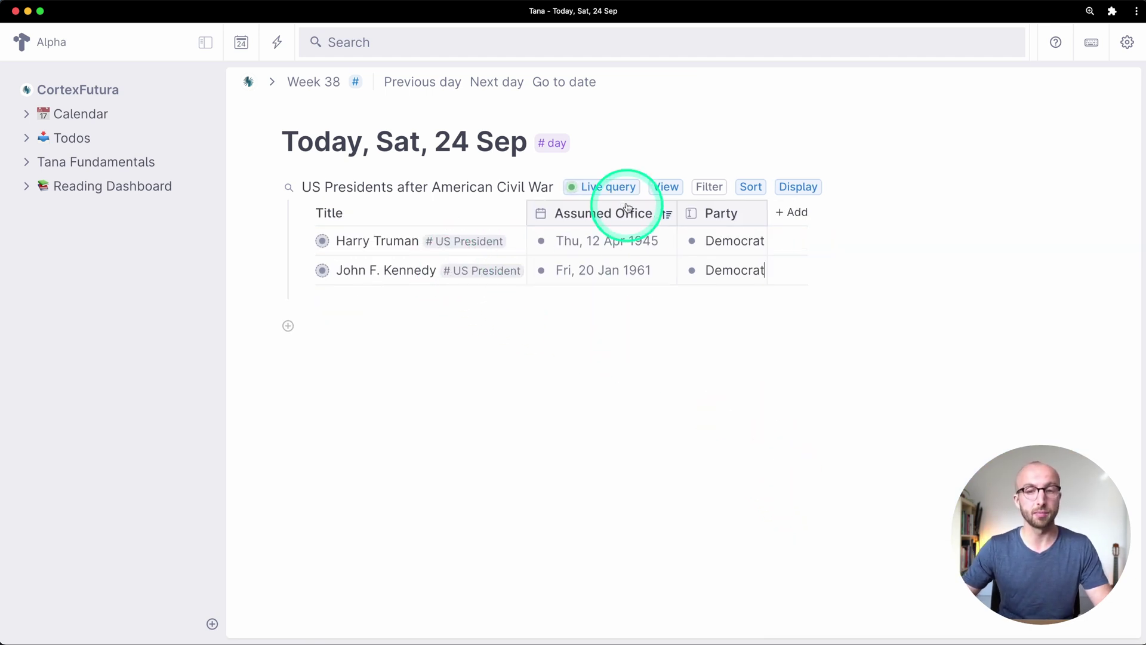
Reopen the presidents query to review its tag, date and party conditions, and close it again.
left_click(622, 186)
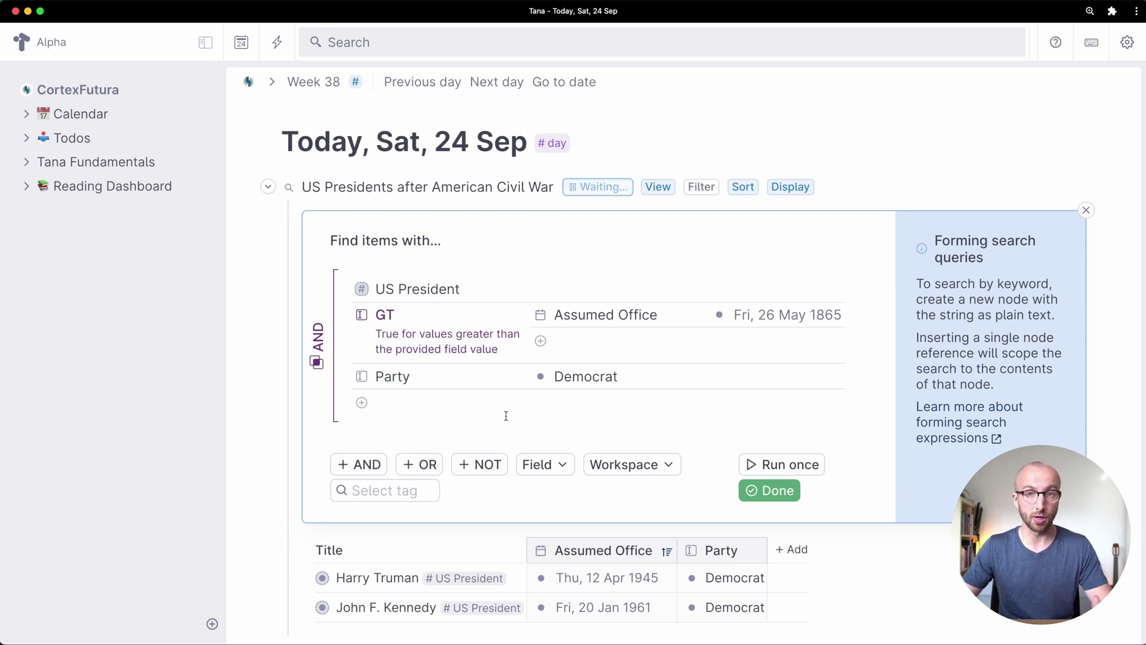
left_click(660, 374)
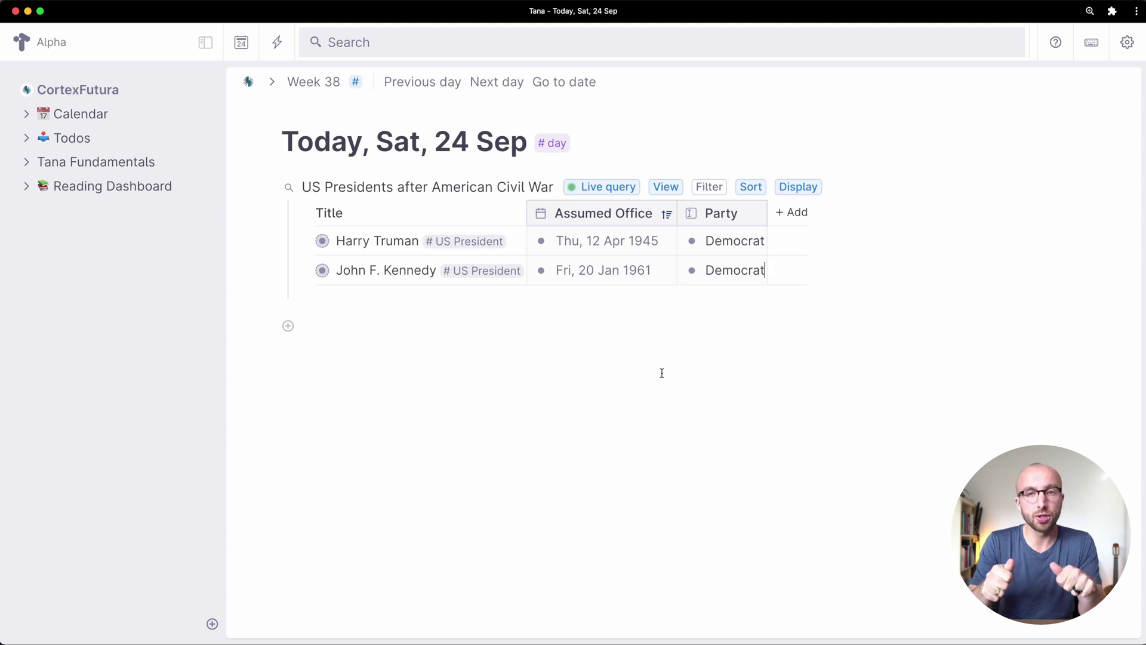
left_click(621, 348)
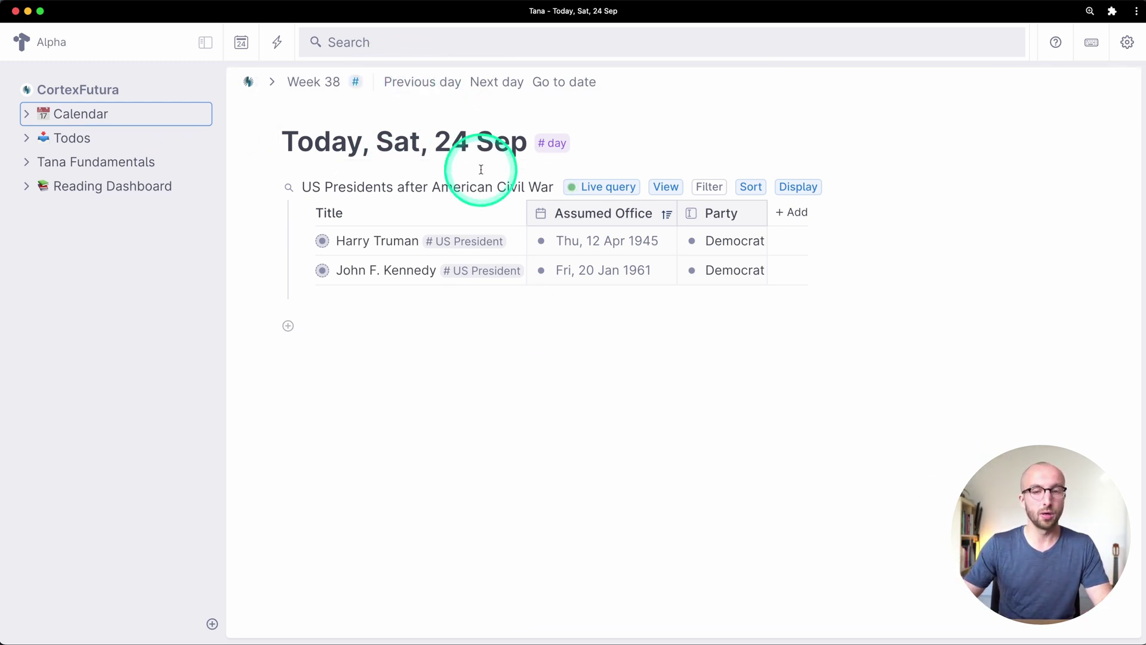
Search the workspace for the author David McCullough and open the author's page.
left_click(502, 42)
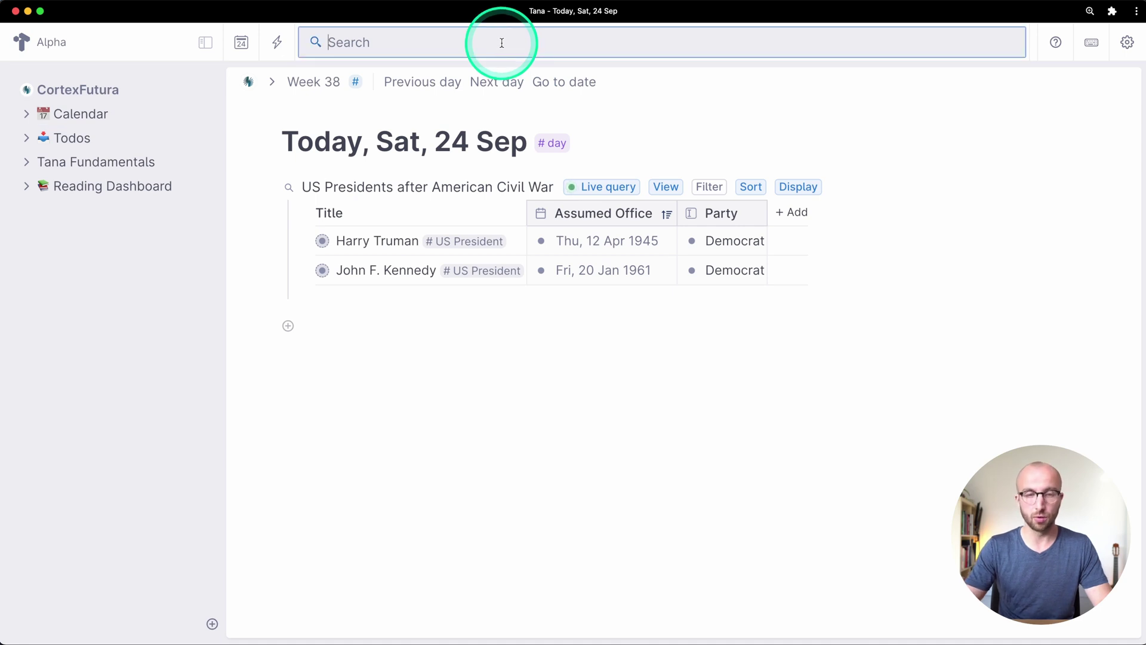
type("david")
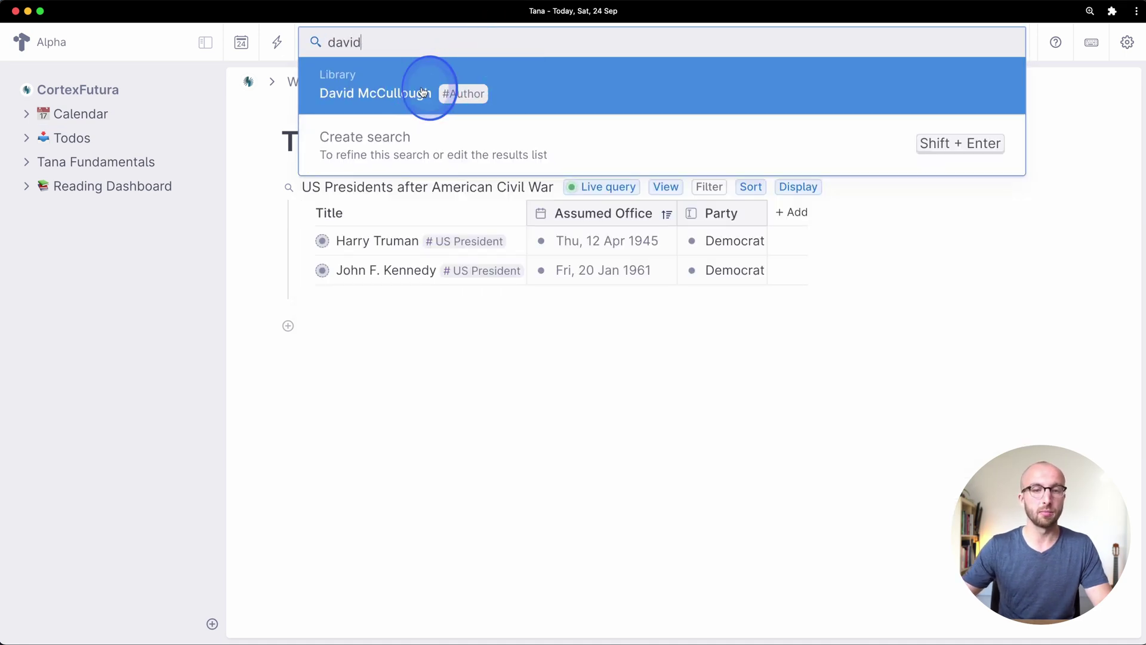
left_click(422, 93)
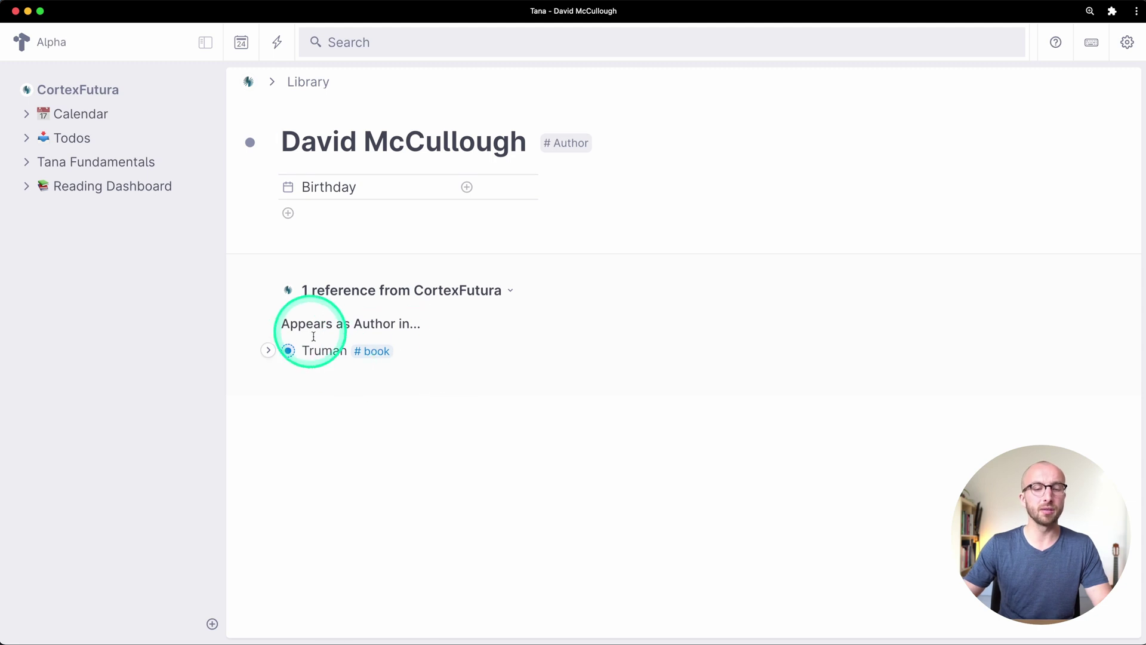
left_click(362, 220)
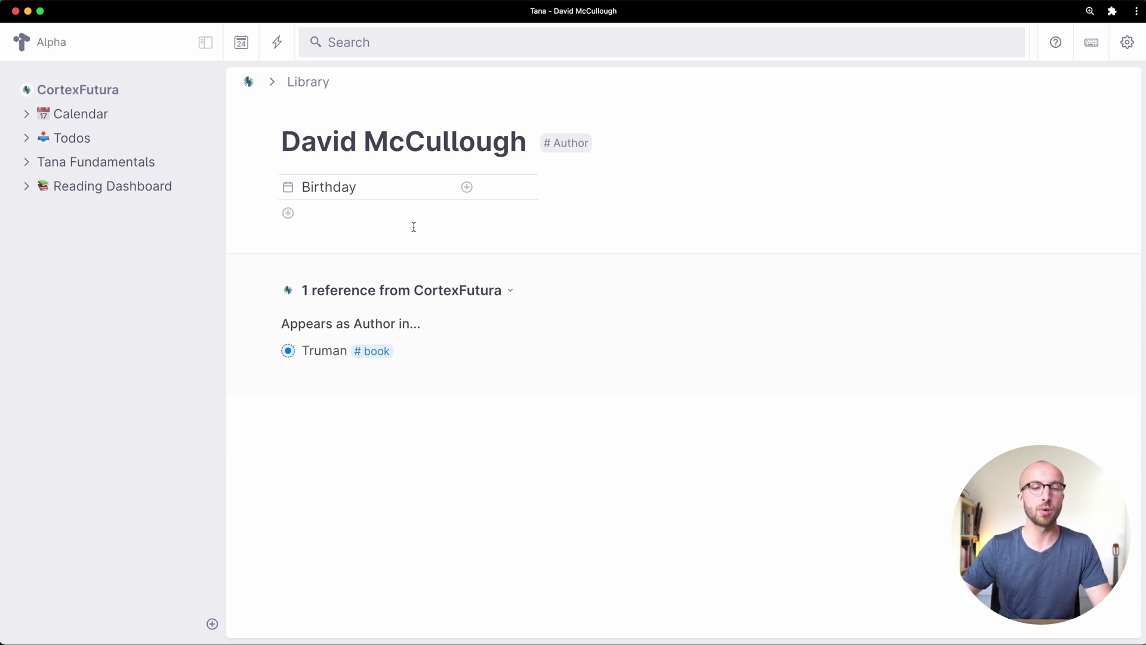
In the #Author tag's settings, add a search for nodes tagged #book as a list to the default content.
left_click(578, 154)
left_click(563, 322)
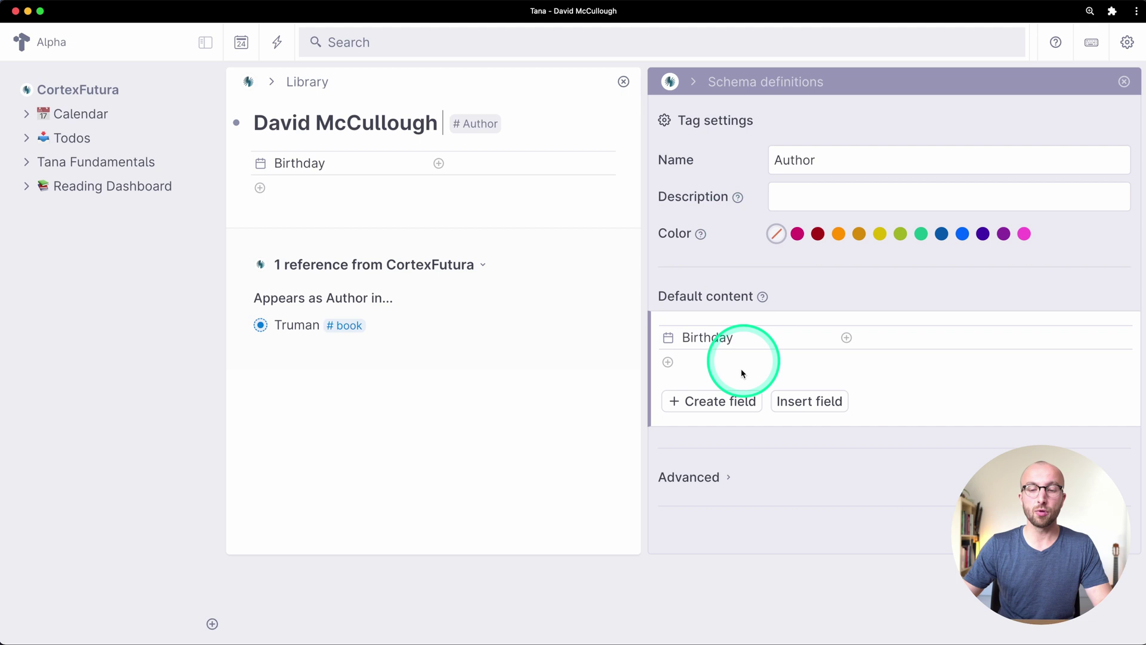
left_click(716, 368)
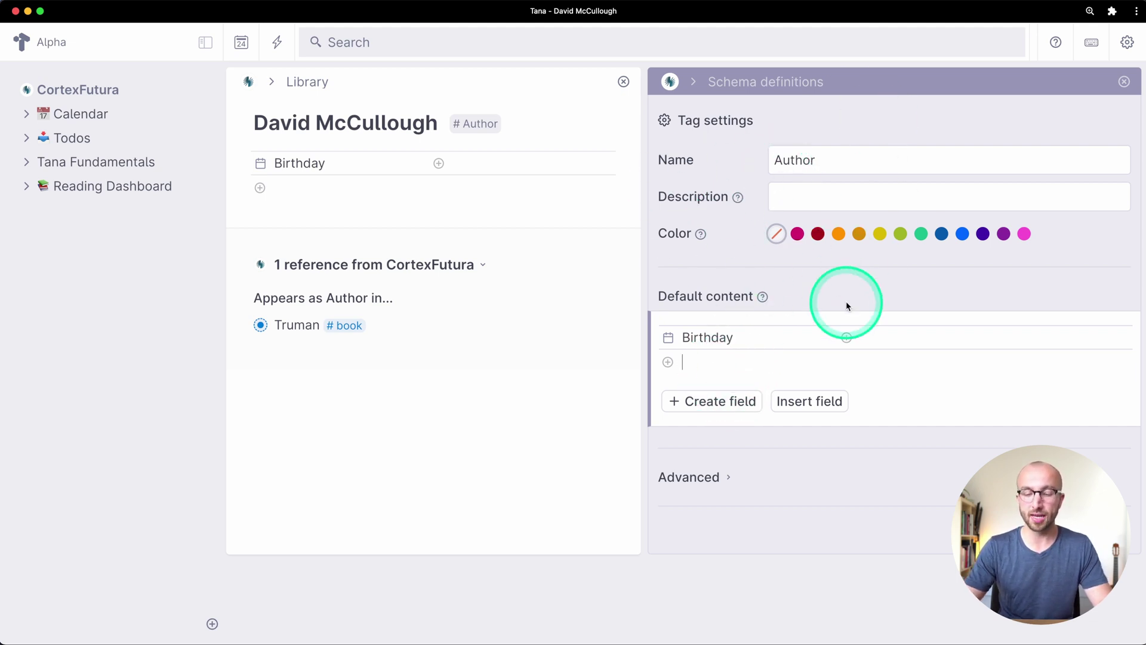
key("super+k")
type("find")
key("Return")
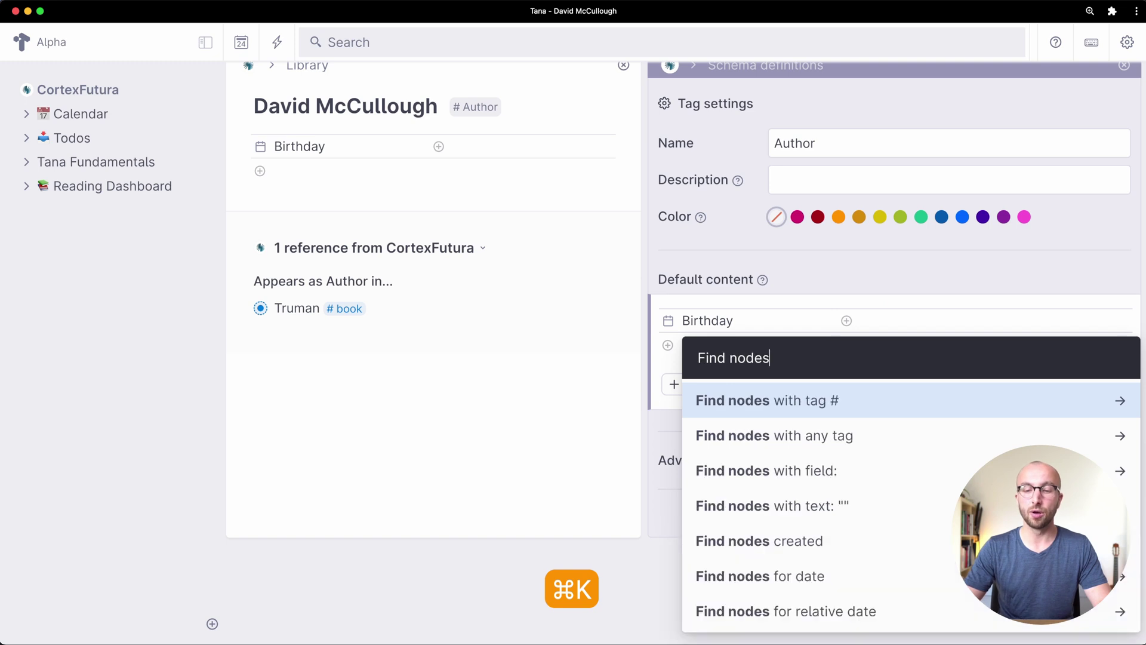
key("Return")
type("book")
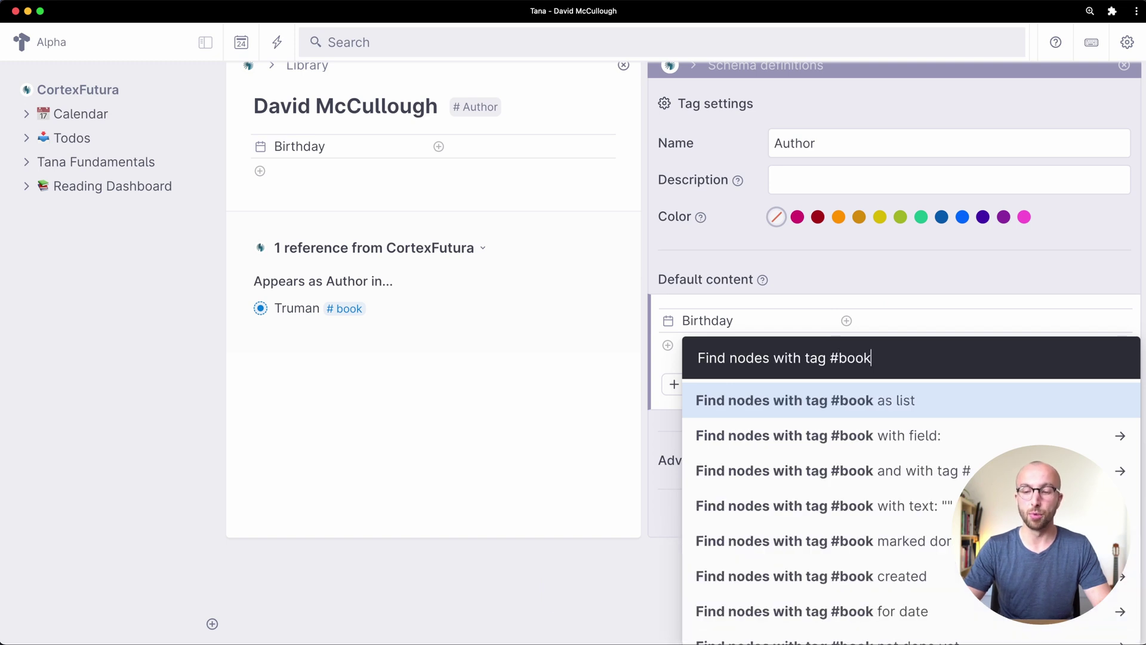
key("Return")
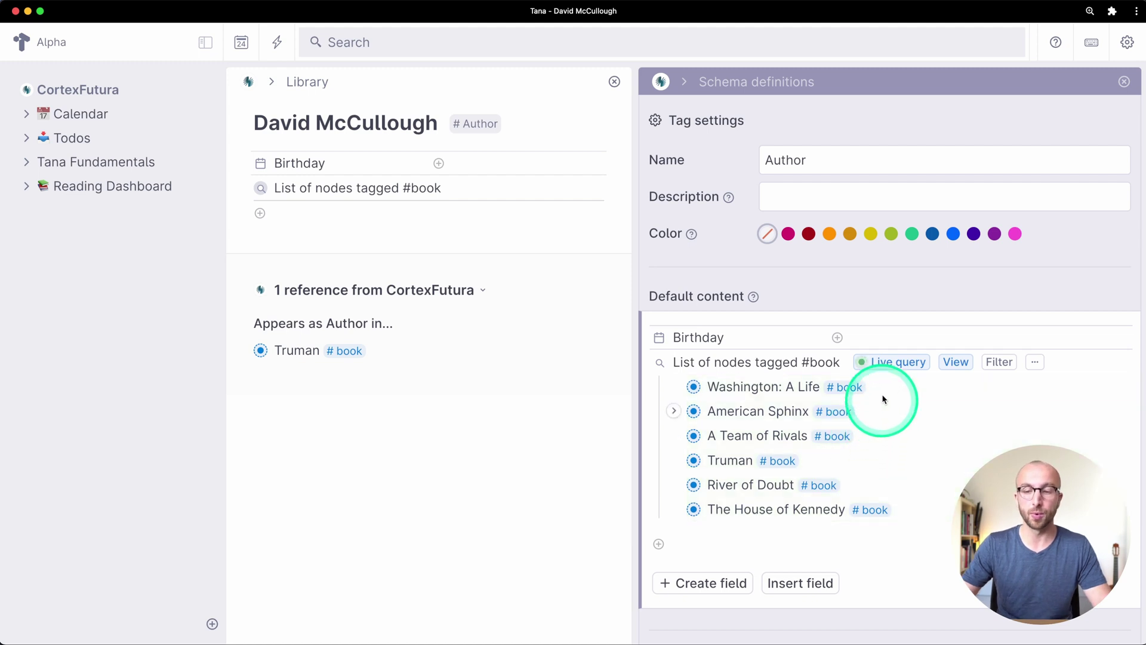
Add a condition to the default #book search that matches the Author field to PARENT.
left_click(892, 363)
left_click(769, 467)
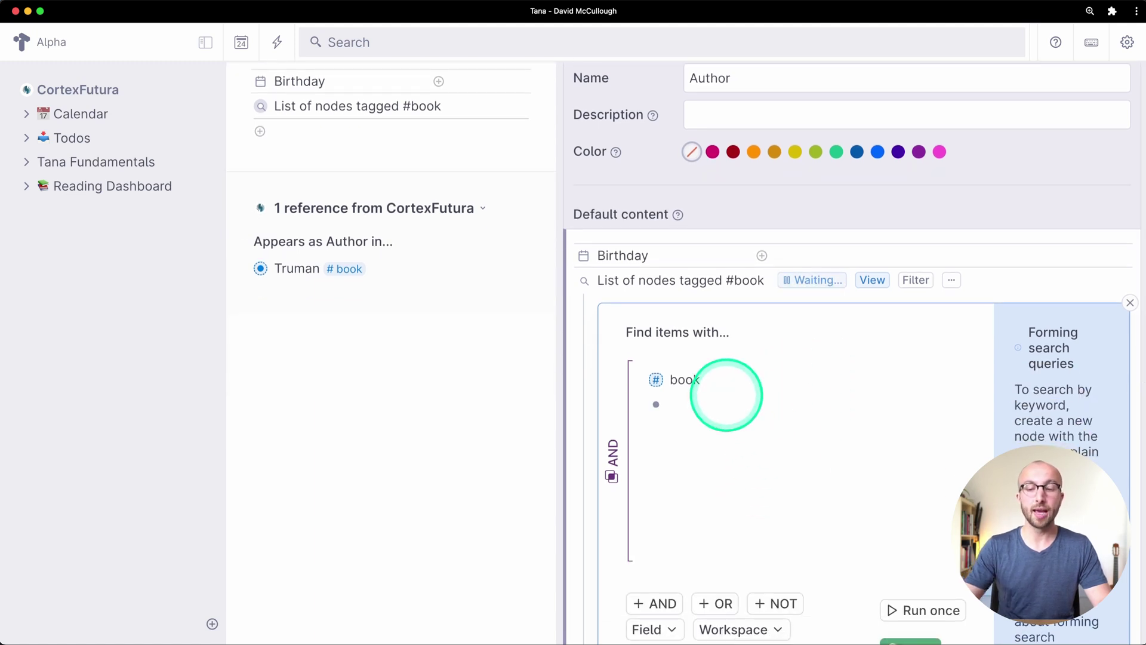
type(">Aut")
key("Return")
left_click(880, 402)
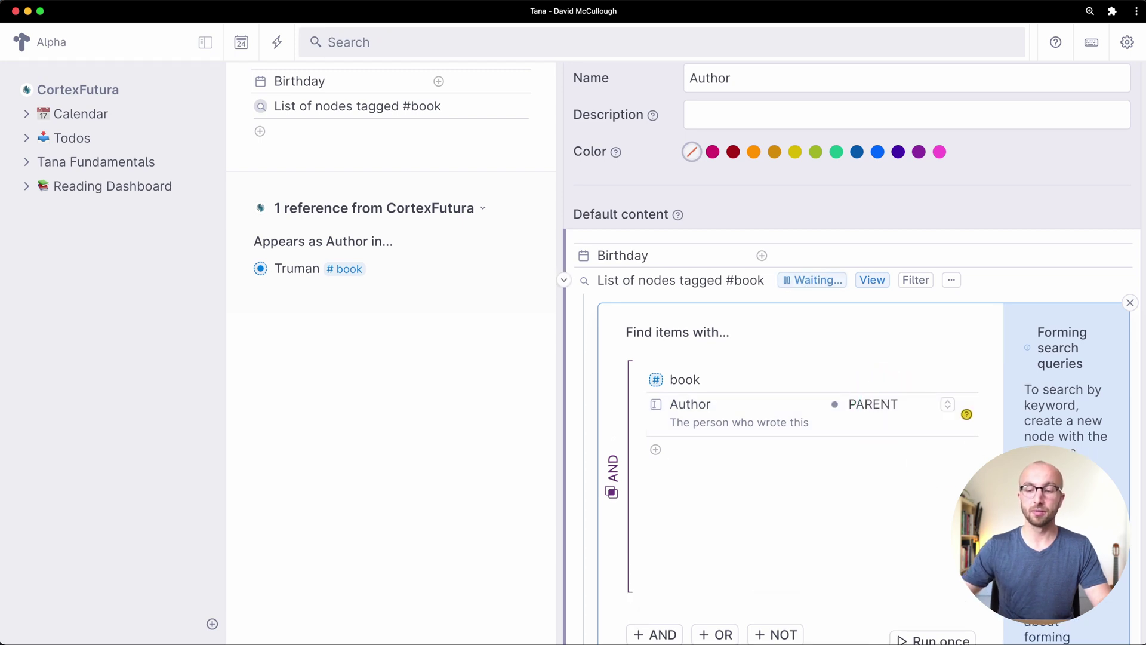
Run the #Author tag's default #book search once and finish editing its query.
scroll(848, 358, "down", 4)
left_click(939, 428)
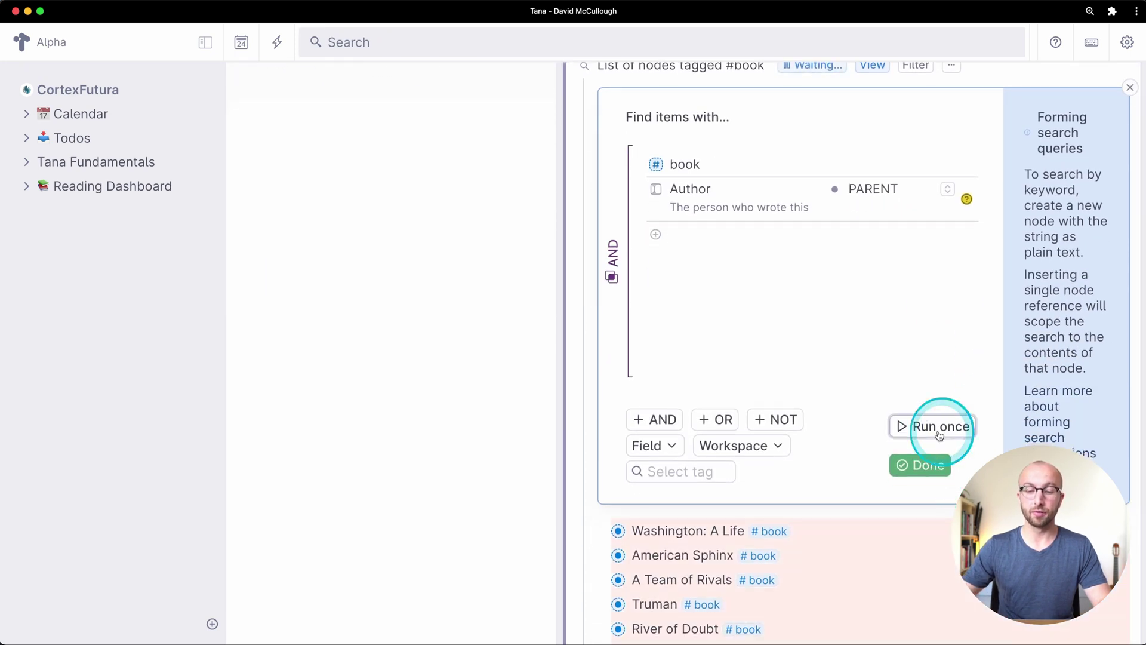
left_click(920, 465)
left_click(787, 369)
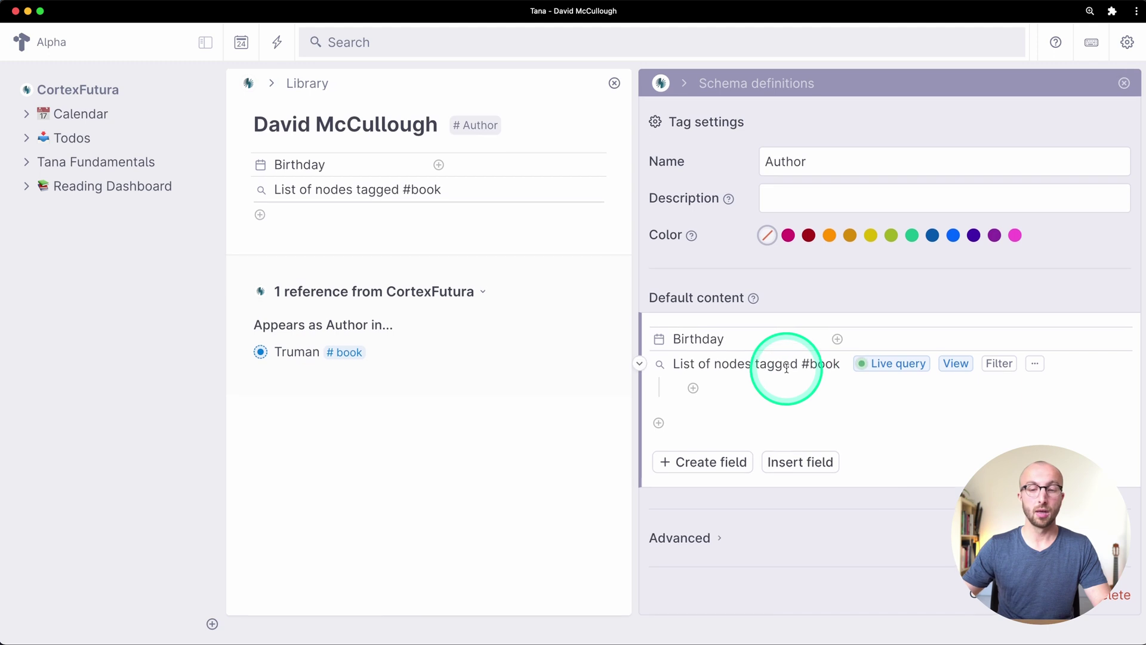
Expand the #book search on David McCullough's page and open the list of all #Author nodes.
left_click(333, 243)
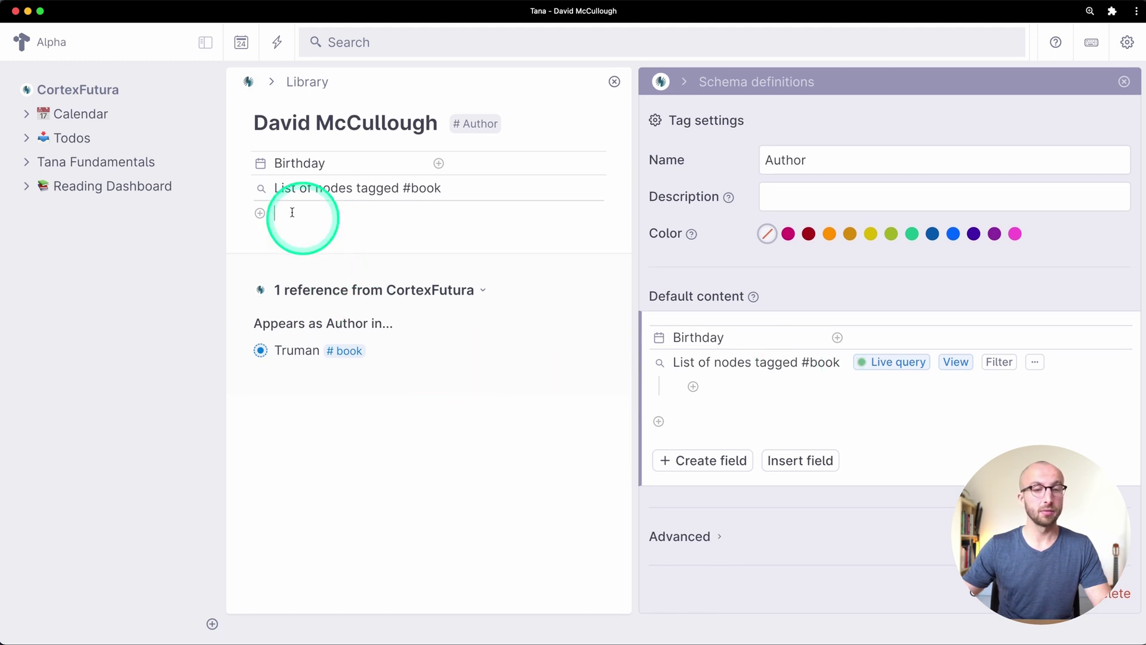
left_click(239, 188)
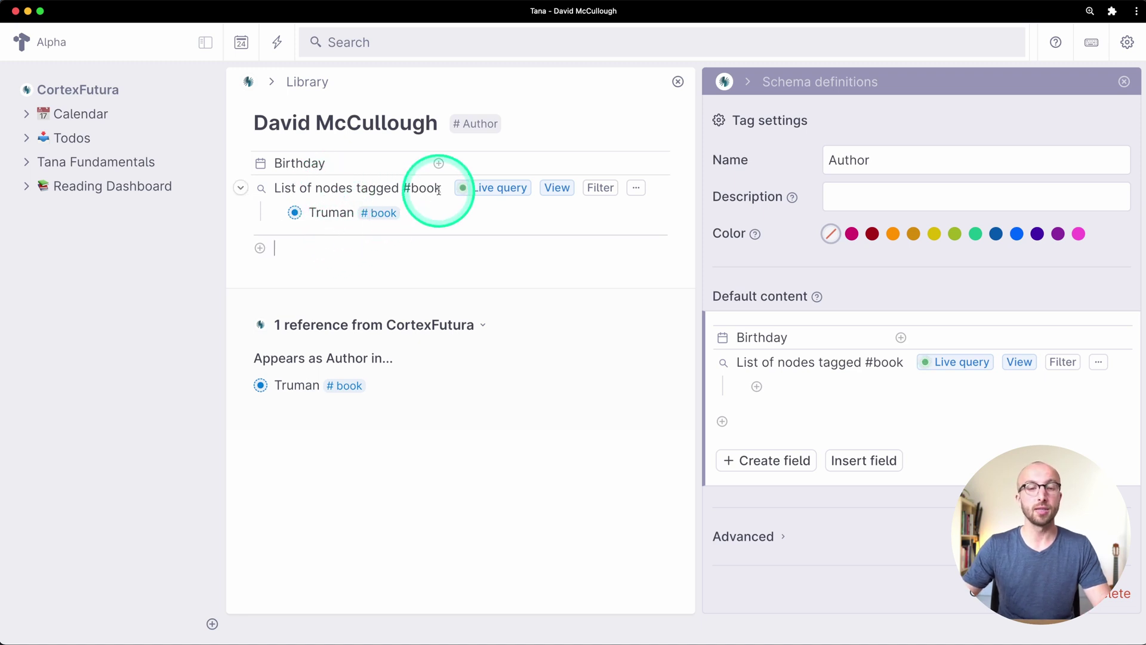
left_click(473, 124)
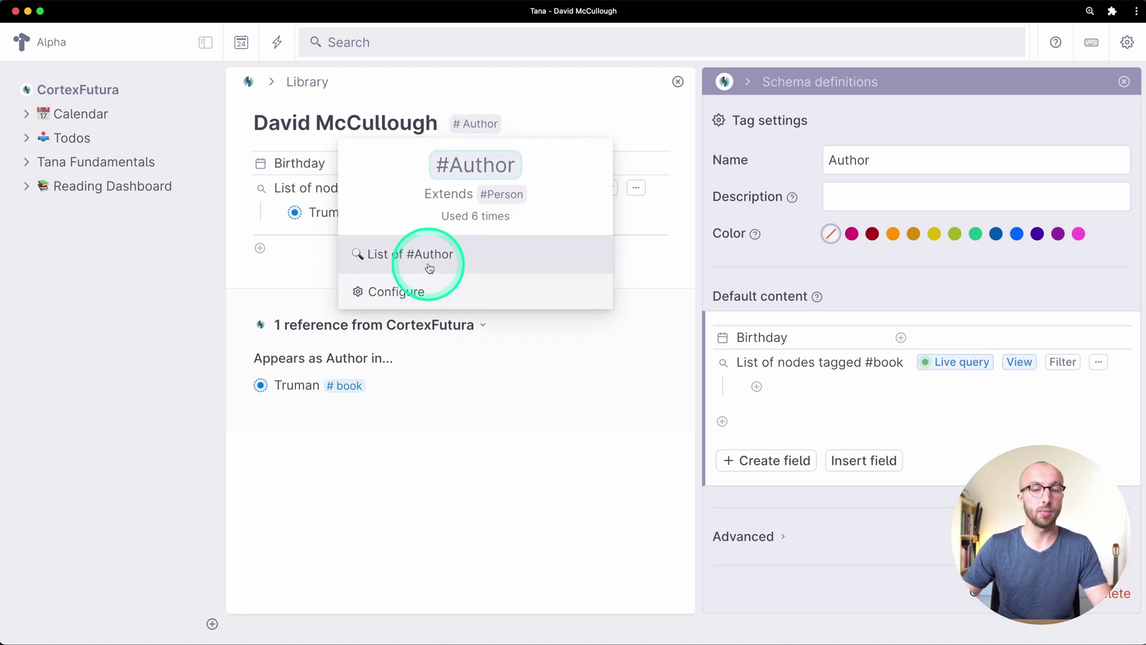
left_click(429, 268)
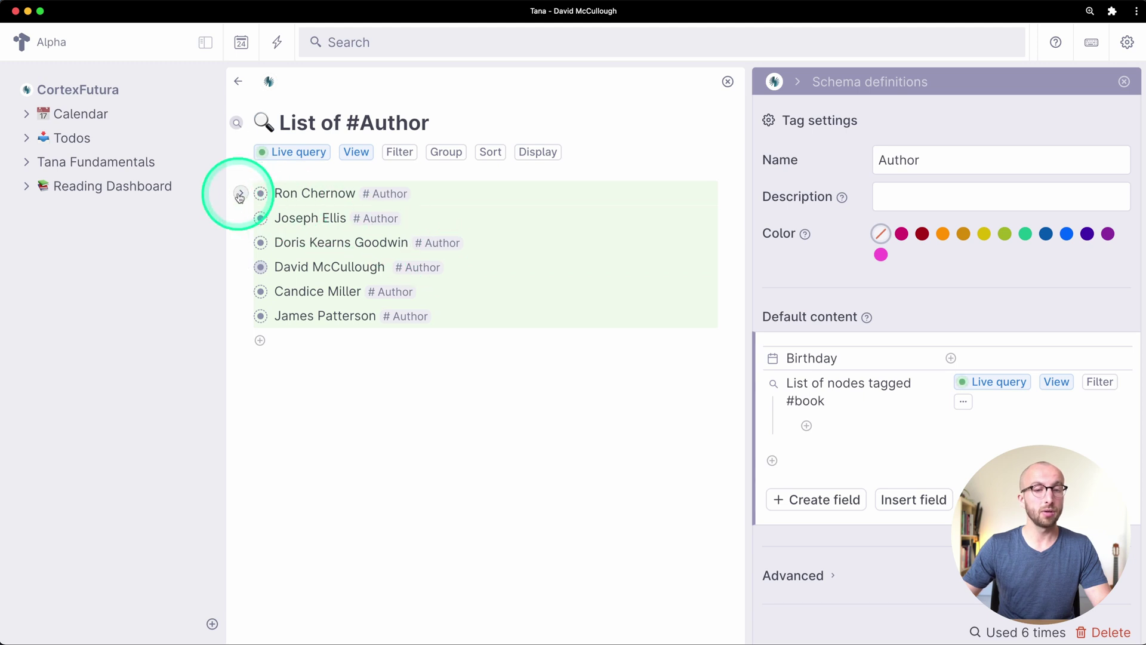
Expand Ron Chernow in the author list to check the #book search, view the author's page, and return to the list.
left_click(240, 194)
left_click(276, 244)
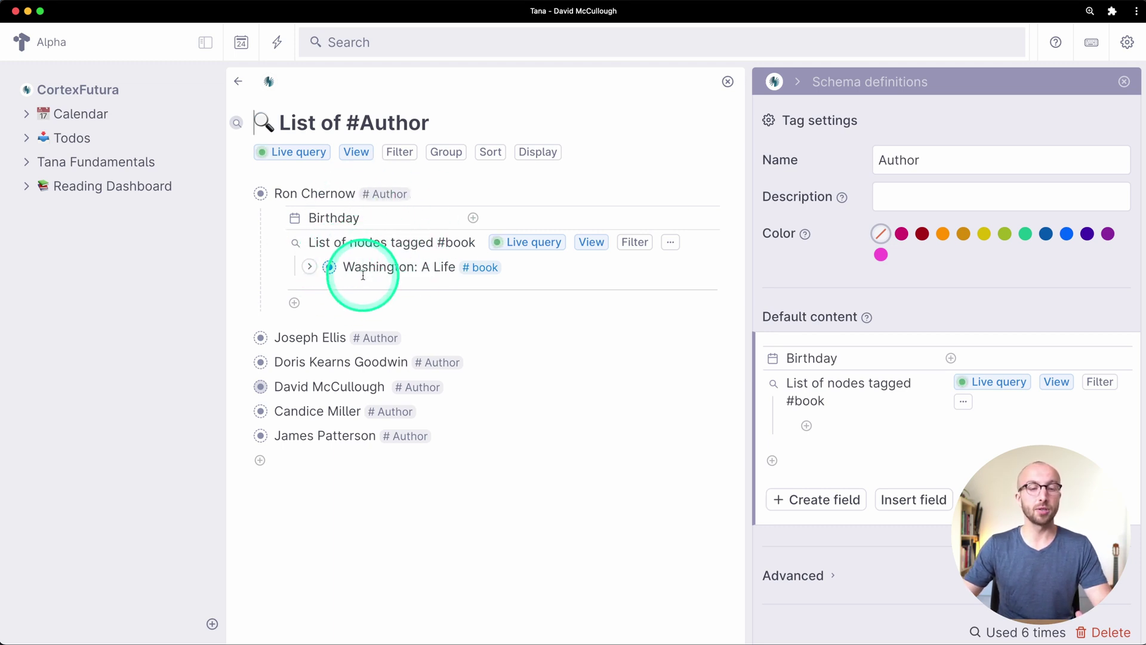
left_click(242, 193)
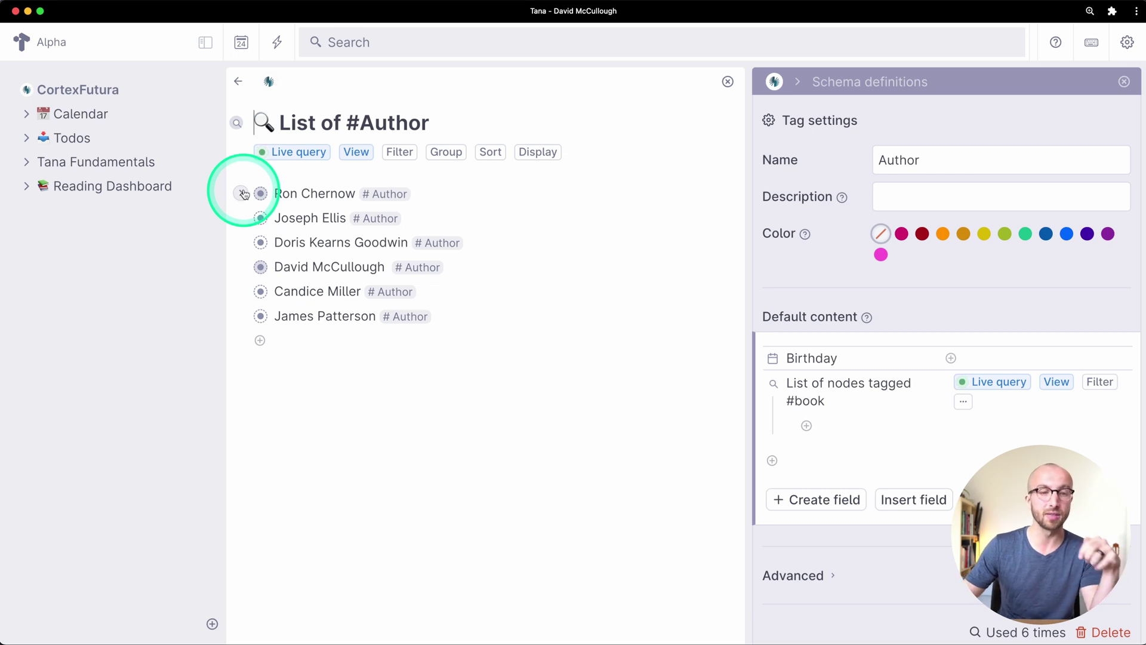
left_click(243, 194)
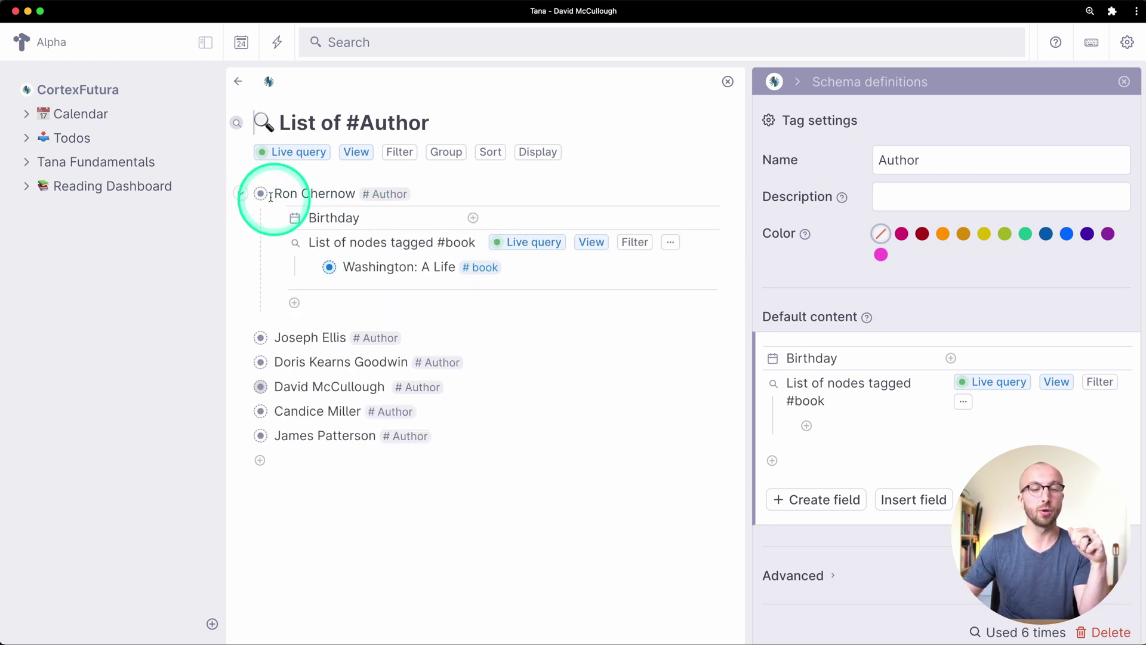
left_click(261, 193)
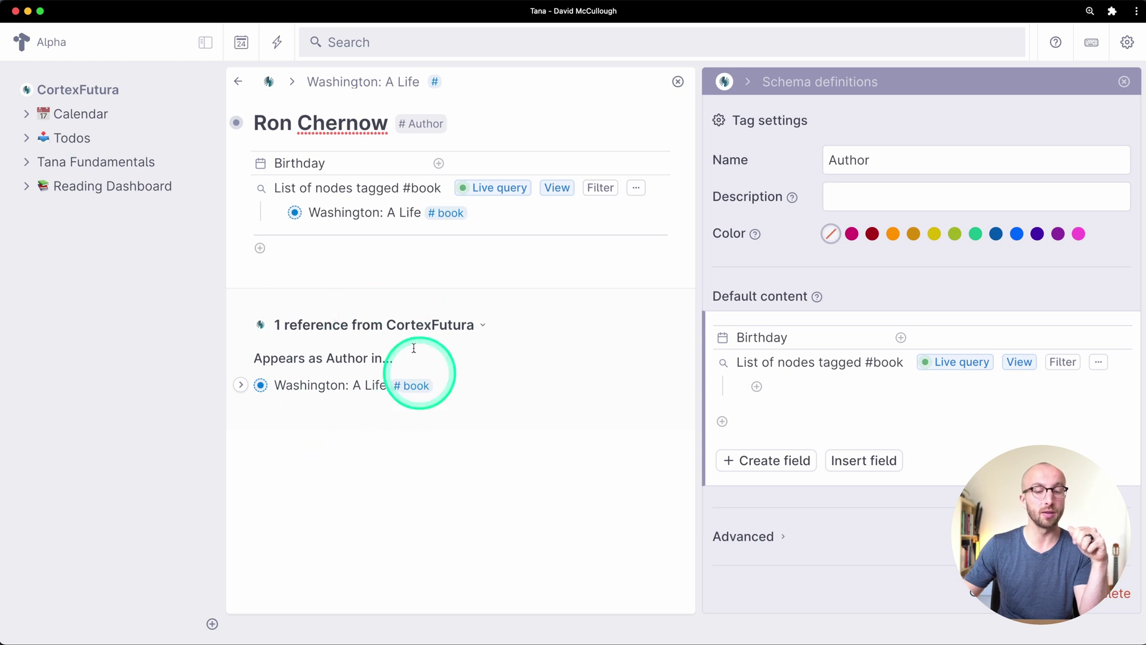
left_click(238, 82)
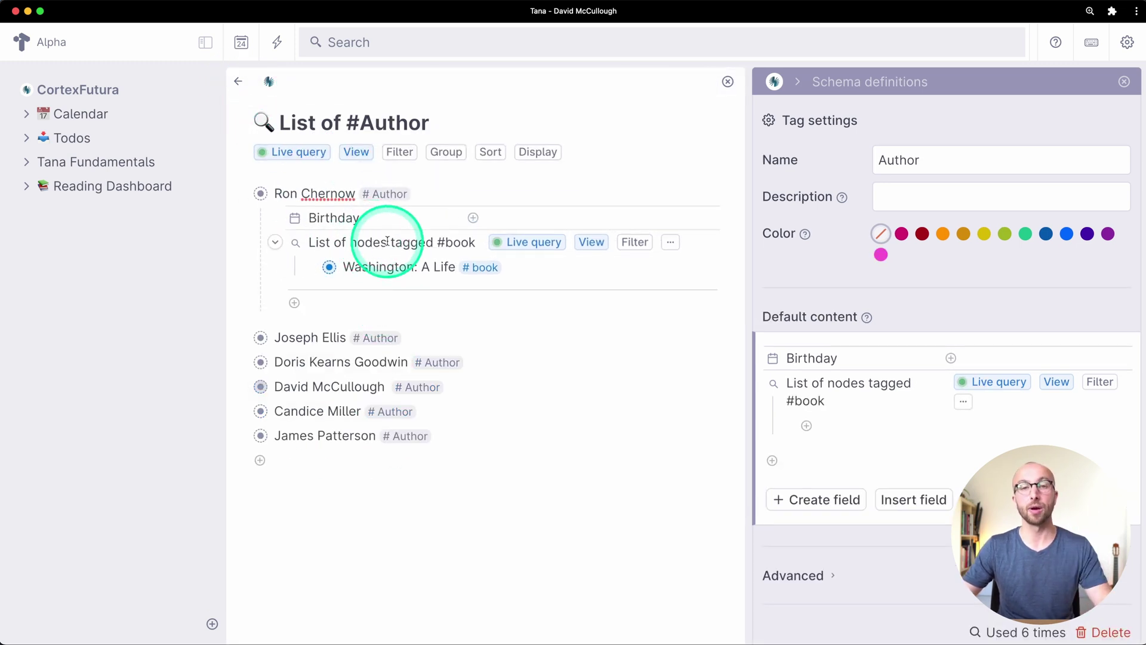
Point out the #book search in the #Author tag's default content and close the tag settings.
triple_click(857, 387)
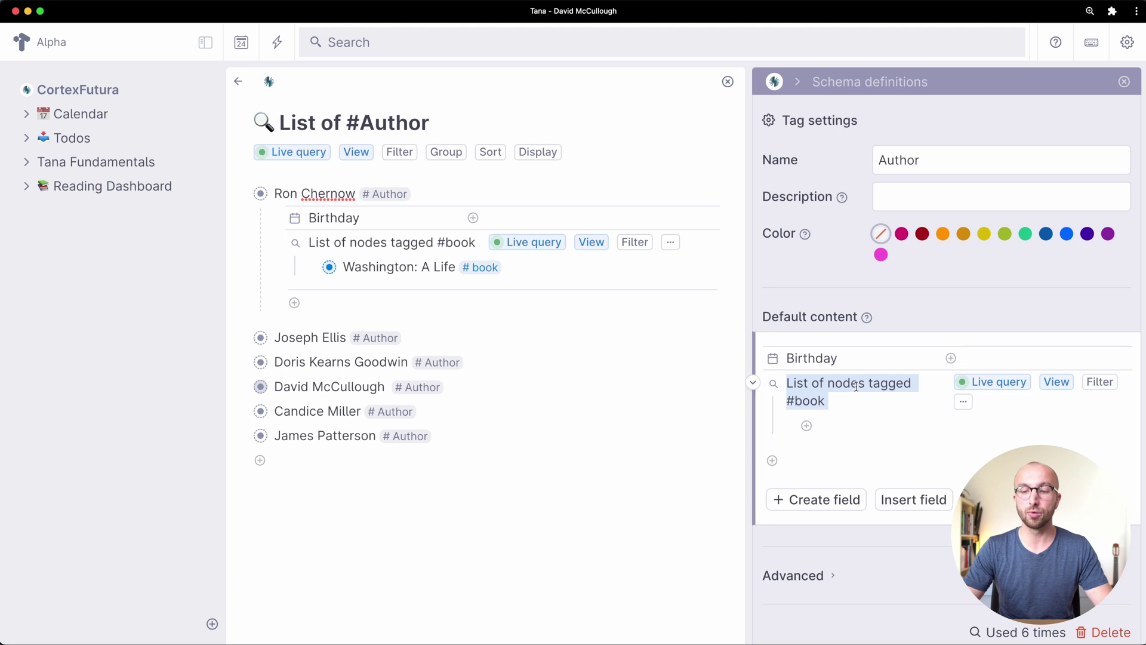
key("Escape")
left_click(865, 252)
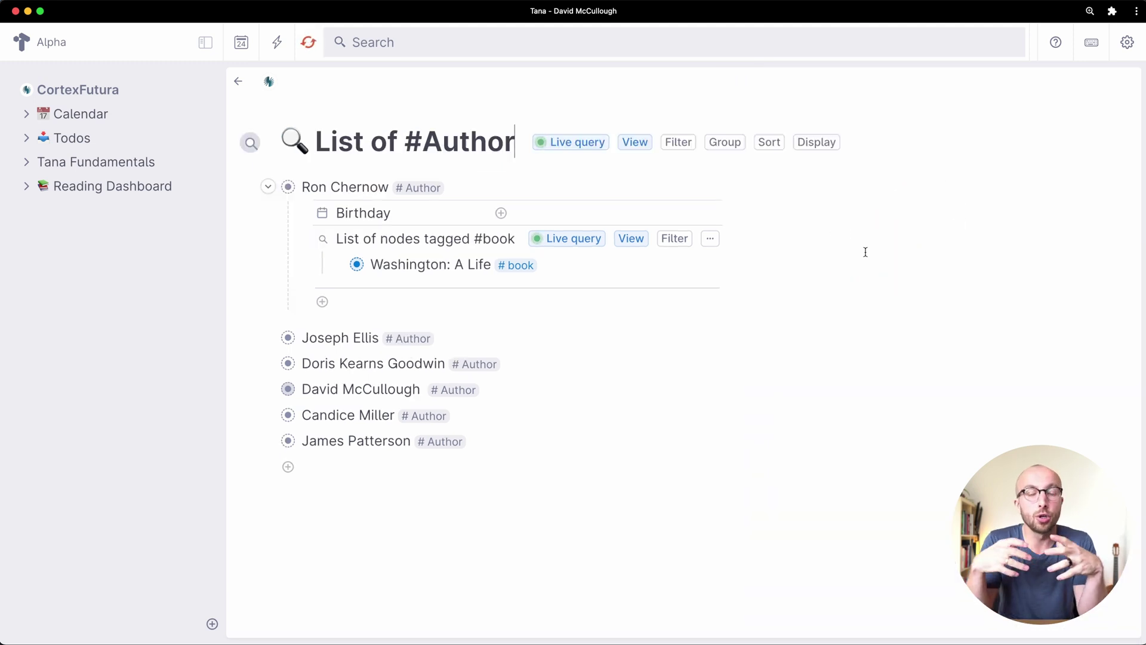